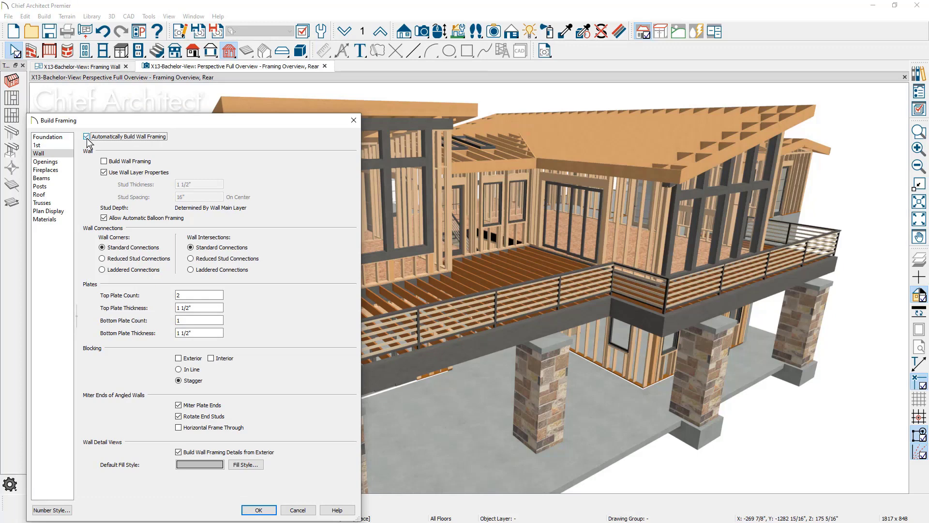
- Turn off automatic wall framing and turn on Build Wall Framing in the wall framing settings
left_click(87, 137)
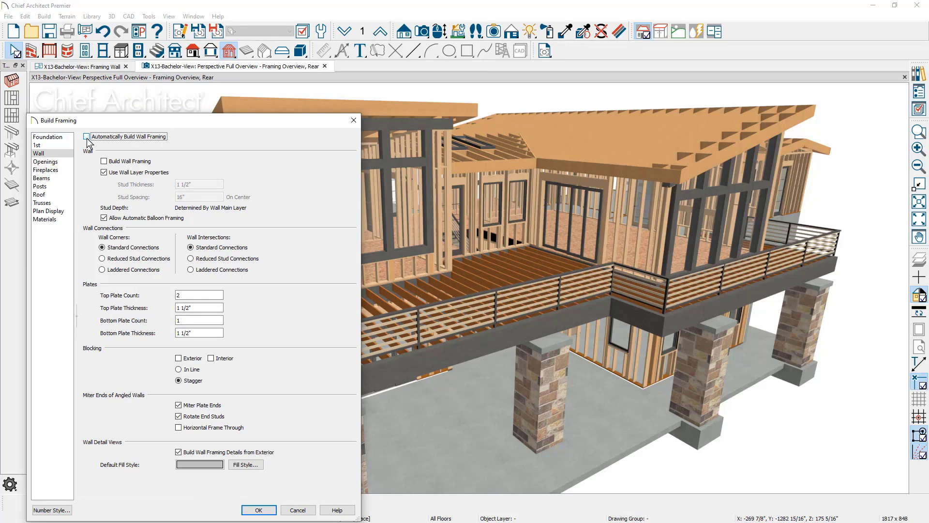
left_click(104, 162)
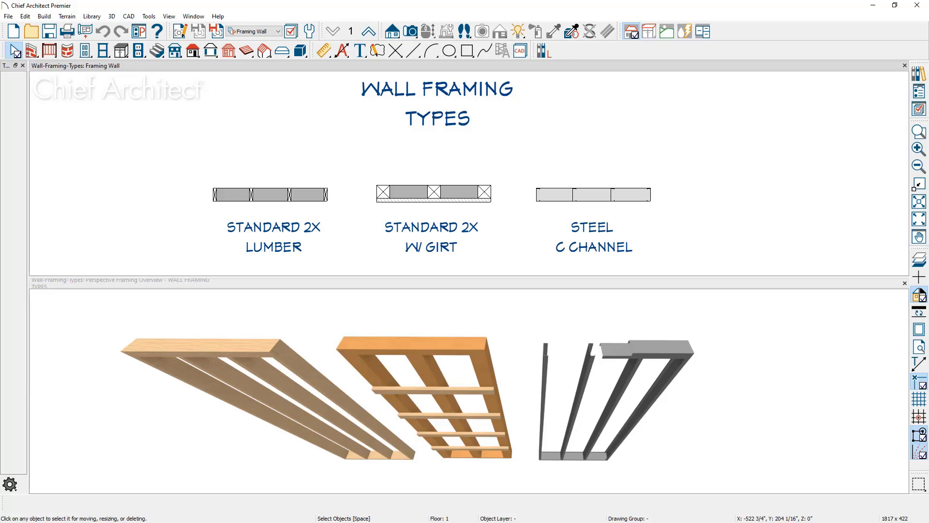
- Examine the Fir Framing main layer in the Siding-6 wall type definition of the standard 2x lumber wall
double_click(231, 201)
left_click(477, 138)
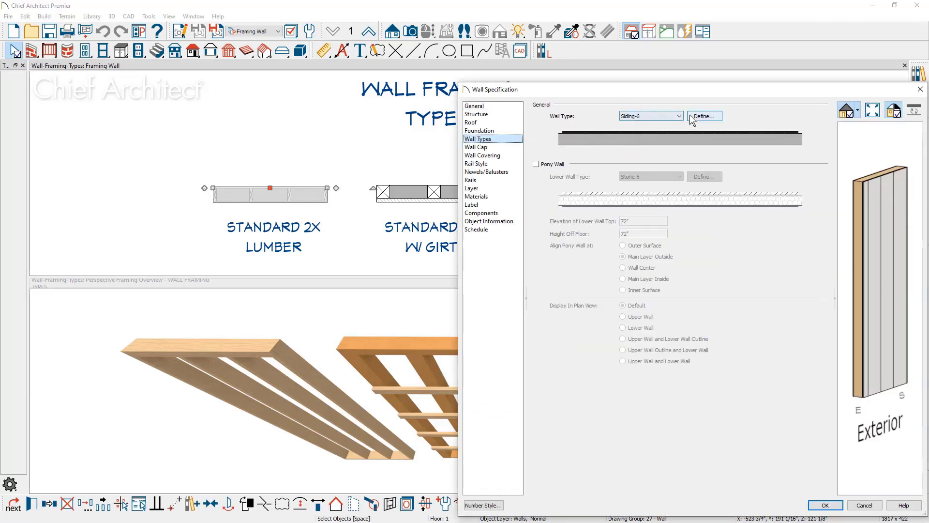
left_click(692, 117)
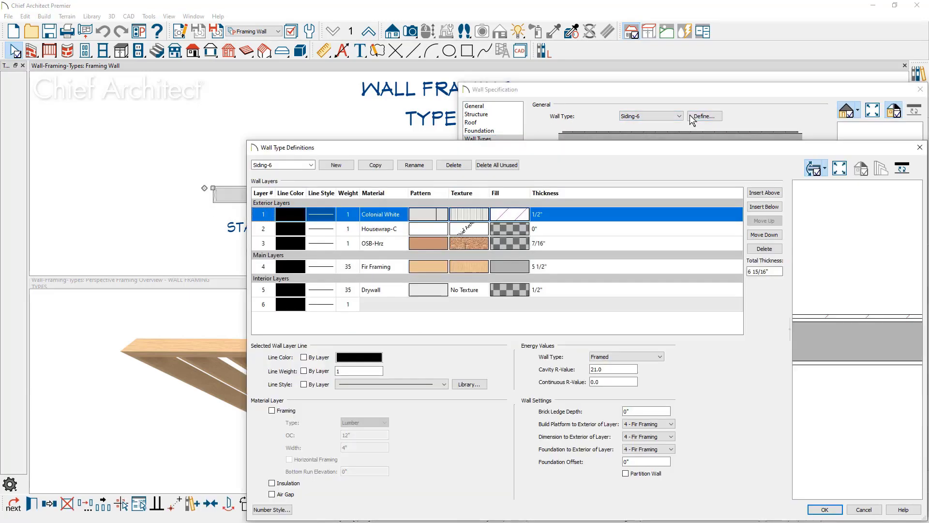
left_click(562, 266)
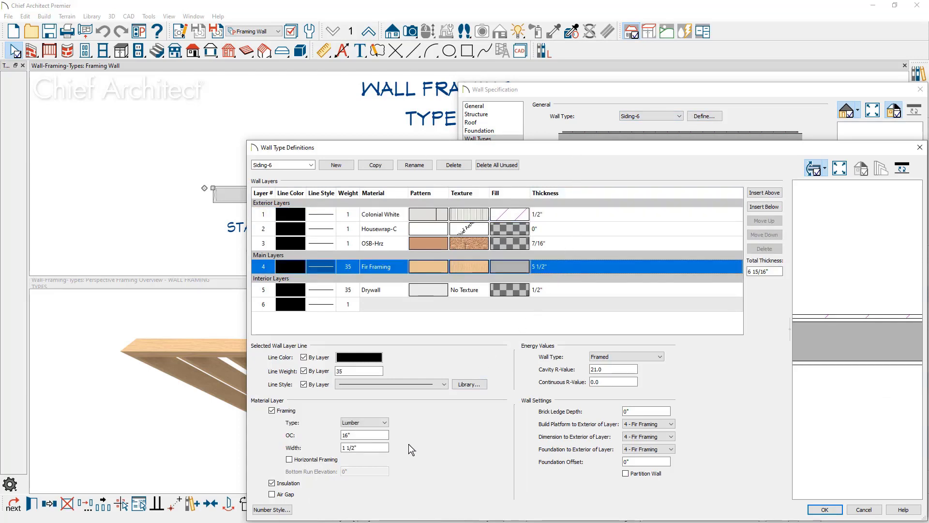
key("Return")
key("Return")
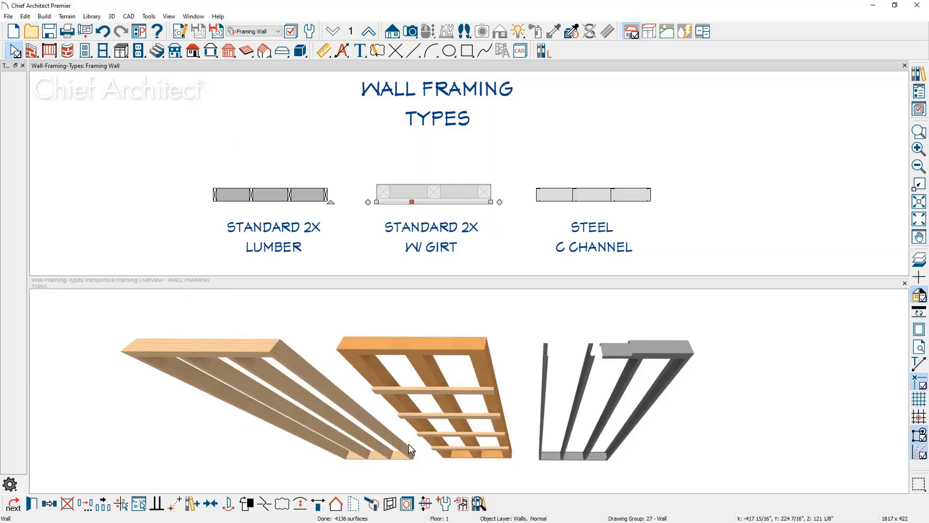
- Examine the two Fir Framing main layers in the Siding-6 GIRT wall type definition
double_click(411, 449)
left_click(703, 117)
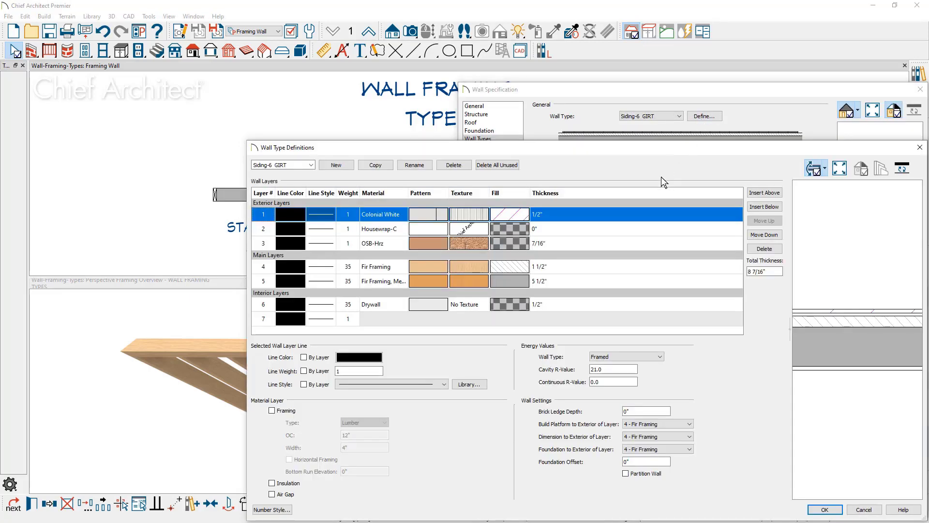
left_click(579, 285)
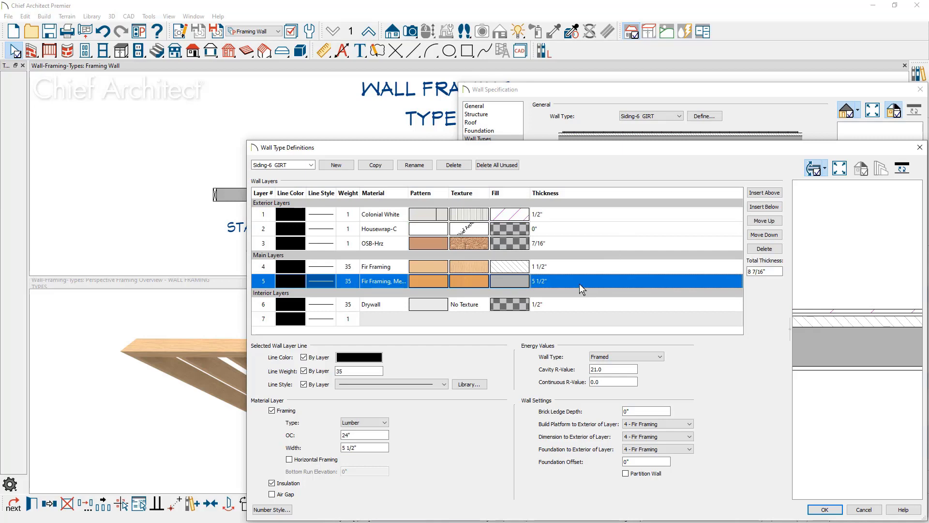
left_click(582, 267)
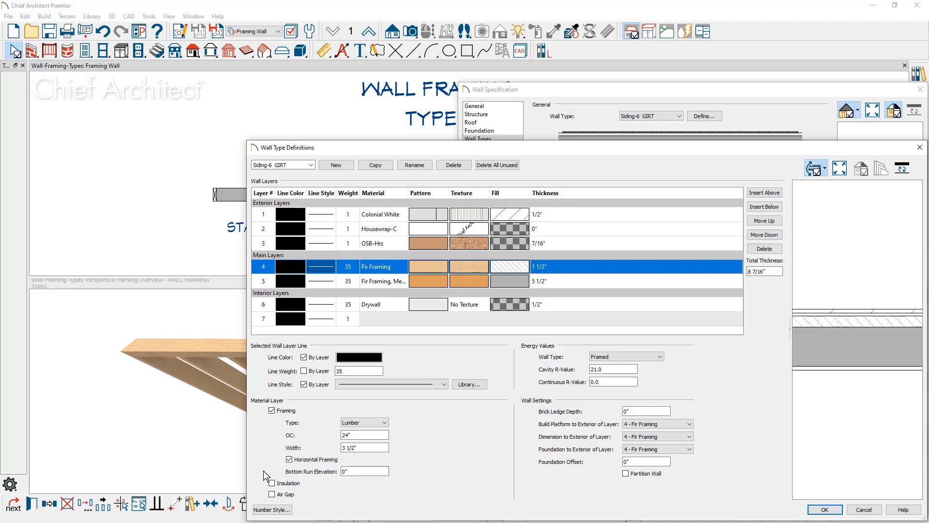
key("Escape")
key("Escape")
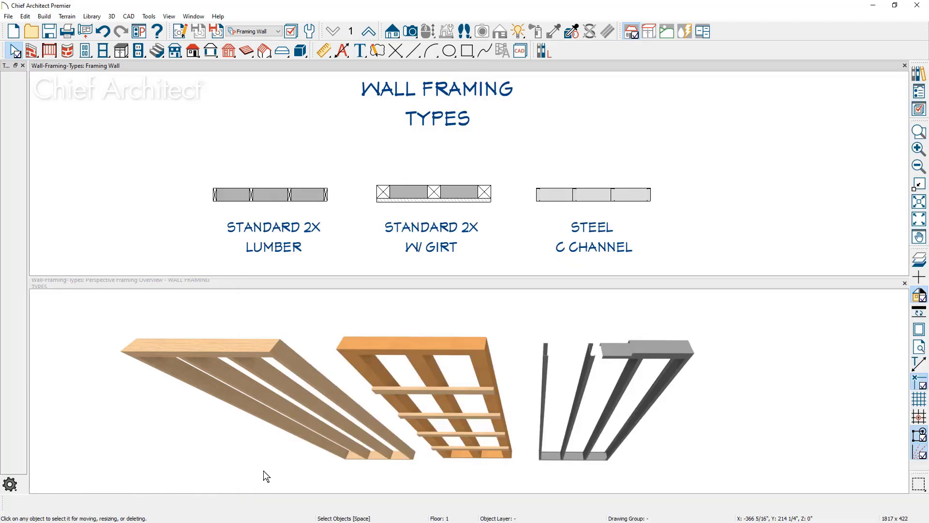
- Examine the Steel Stud main layer in the wall type definition of the steel C channel wall
double_click(552, 200)
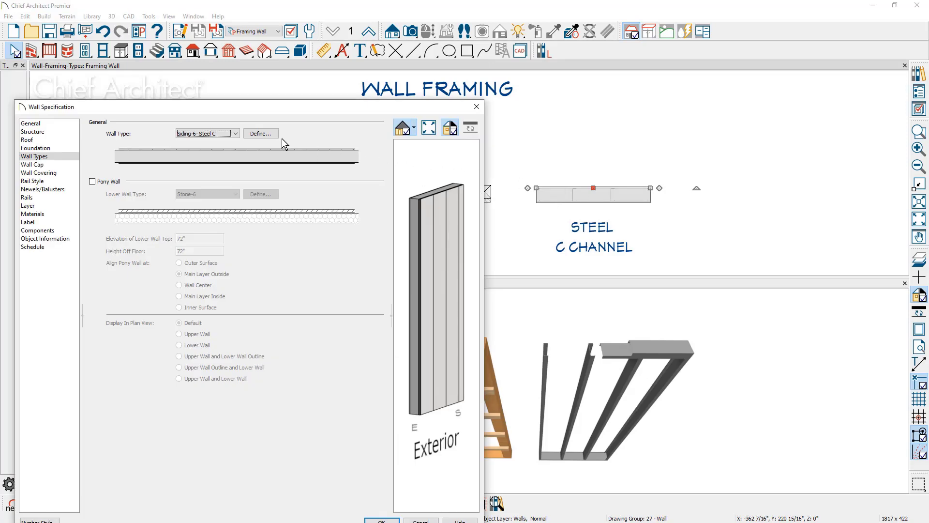
left_click(278, 137)
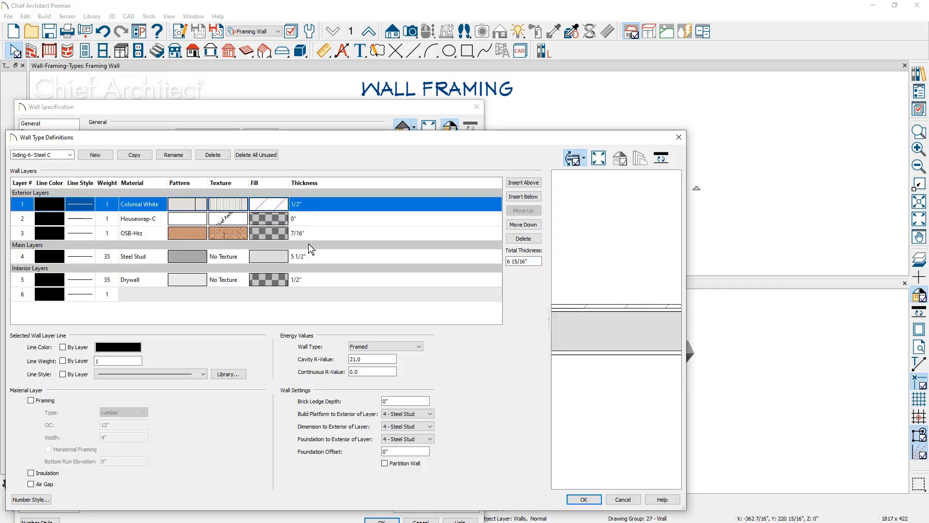
left_click(315, 256)
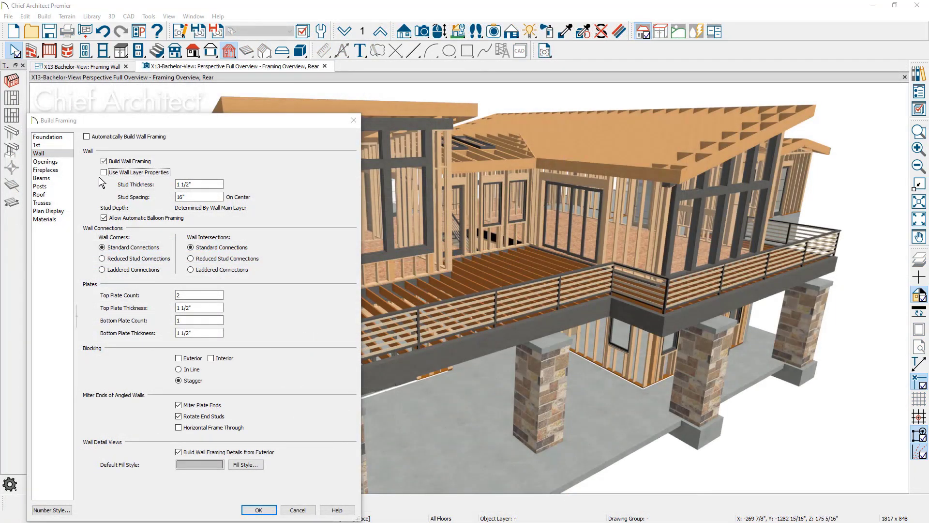
- Enable Use Wall Layer Properties for the wall framing and open the framing settings for openings
left_click(103, 172)
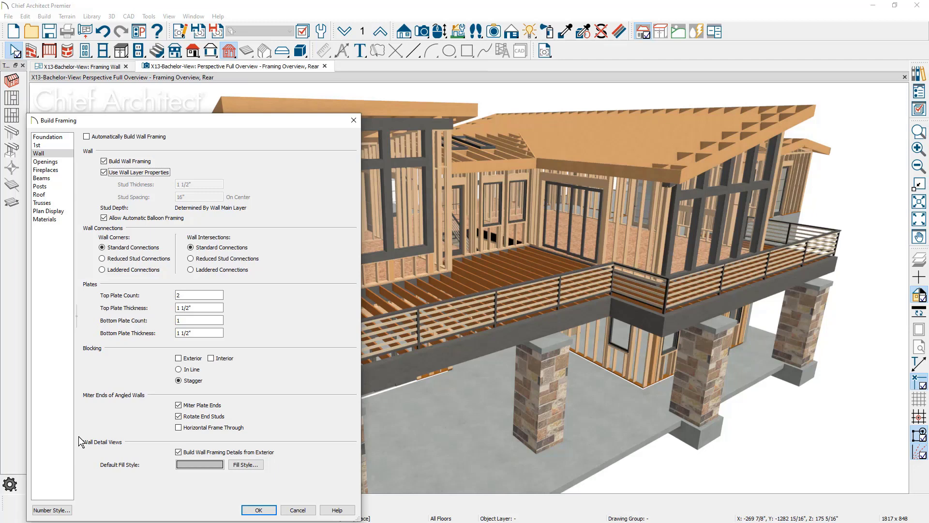
left_click(66, 163)
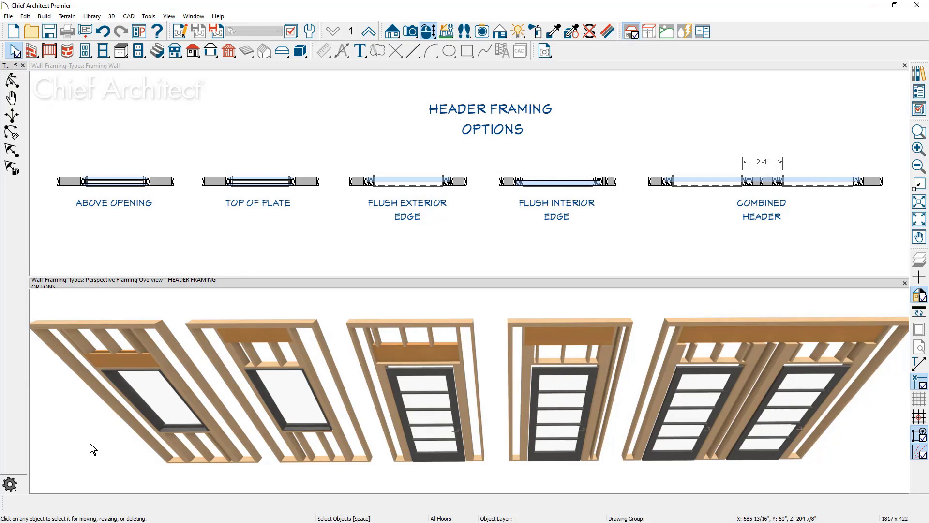
- Examine the framing header settings of the Above Opening window and the Top of Plate window
left_click(175, 425)
double_click(175, 422)
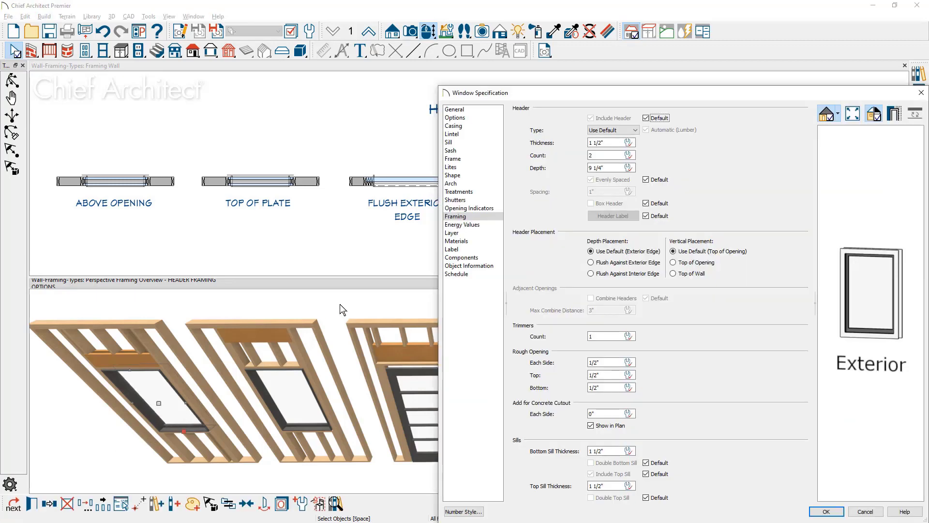
left_click(646, 119)
key("Return")
double_click(298, 416)
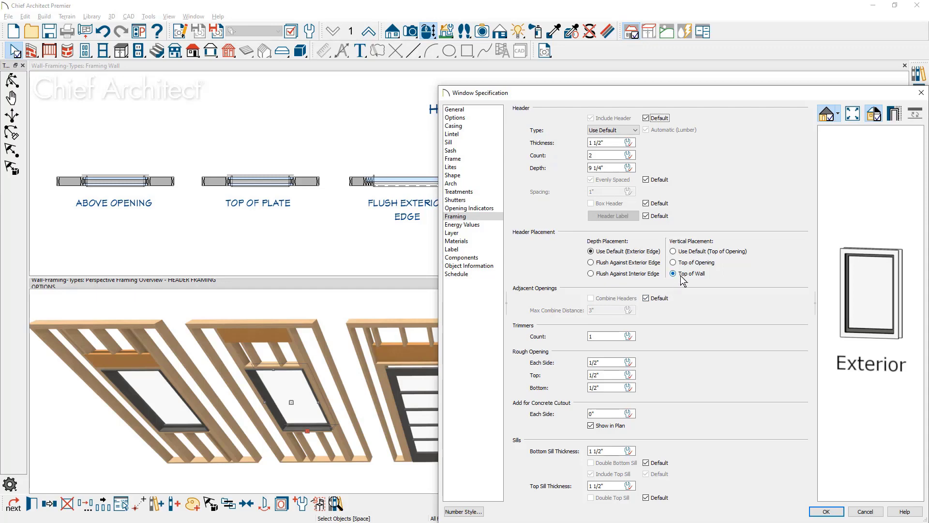
key("Return")
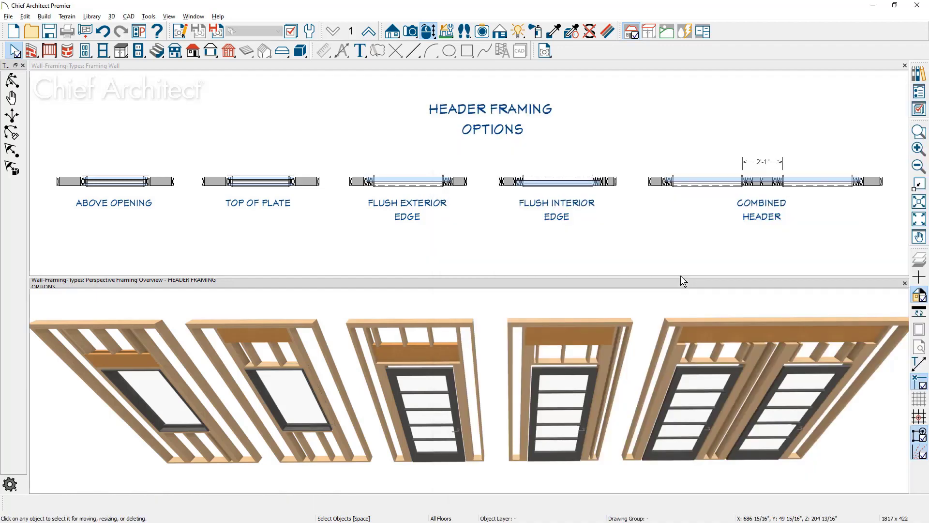
- Examine the header placement settings of the Flush Exterior Edge door and the Flush Interior Edge door
double_click(448, 449)
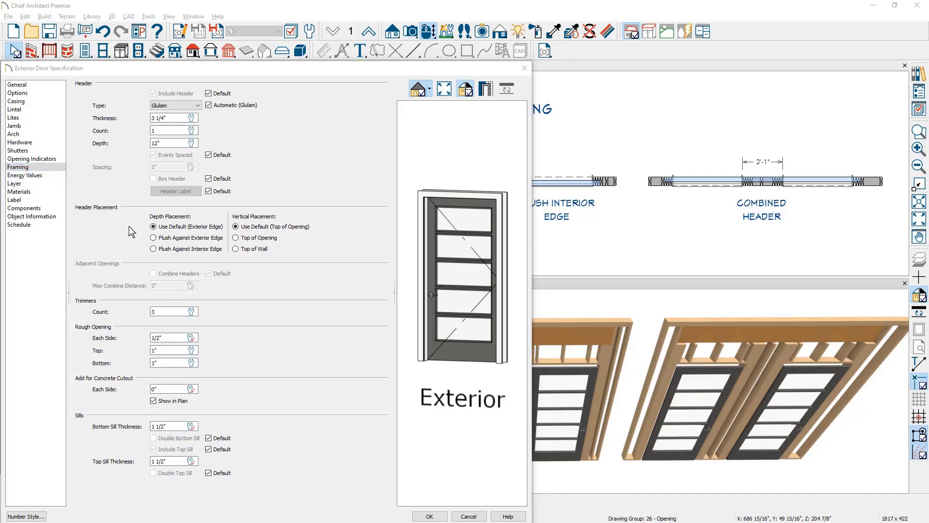
key("Escape")
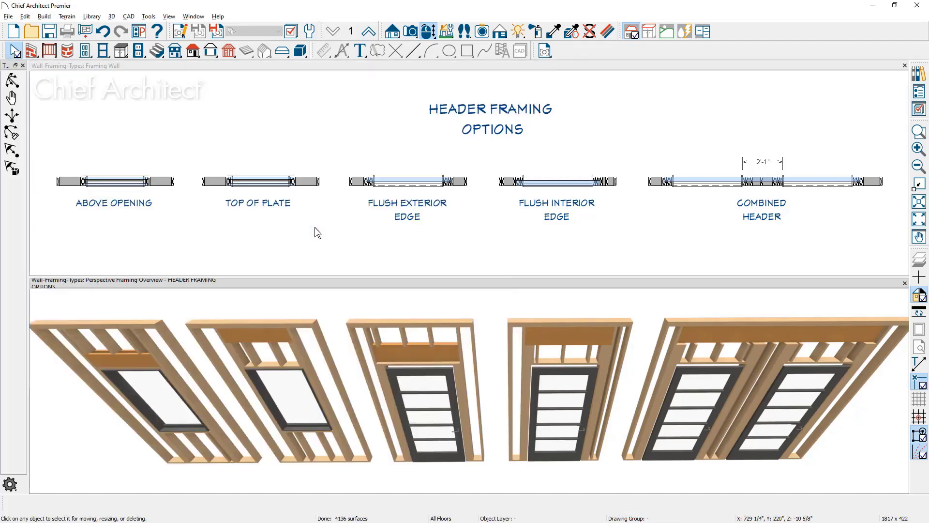
double_click(560, 445)
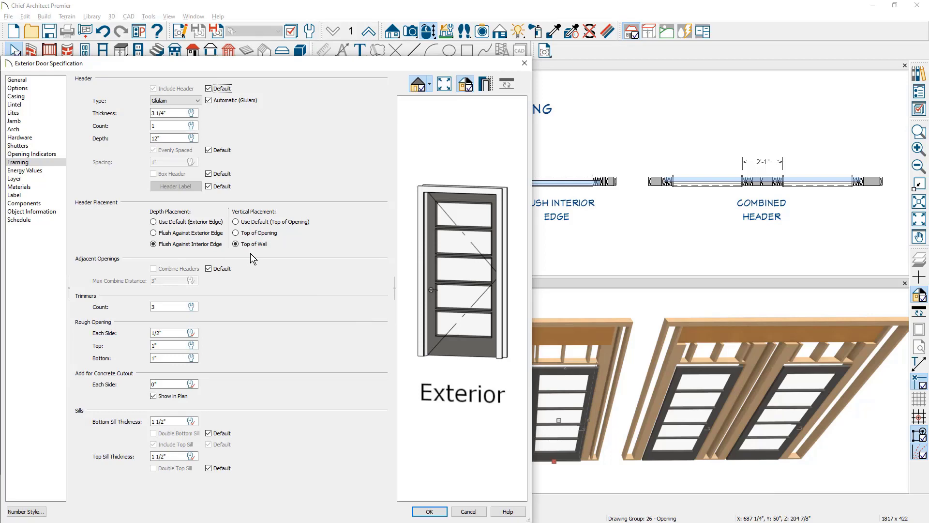
key("Return")
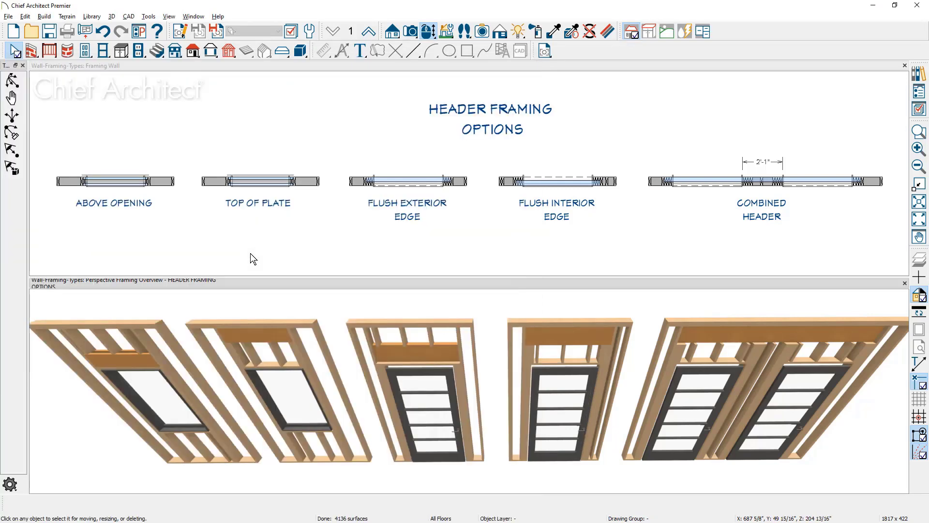
- Select both doors under the combined header and open their specification
left_click(745, 446)
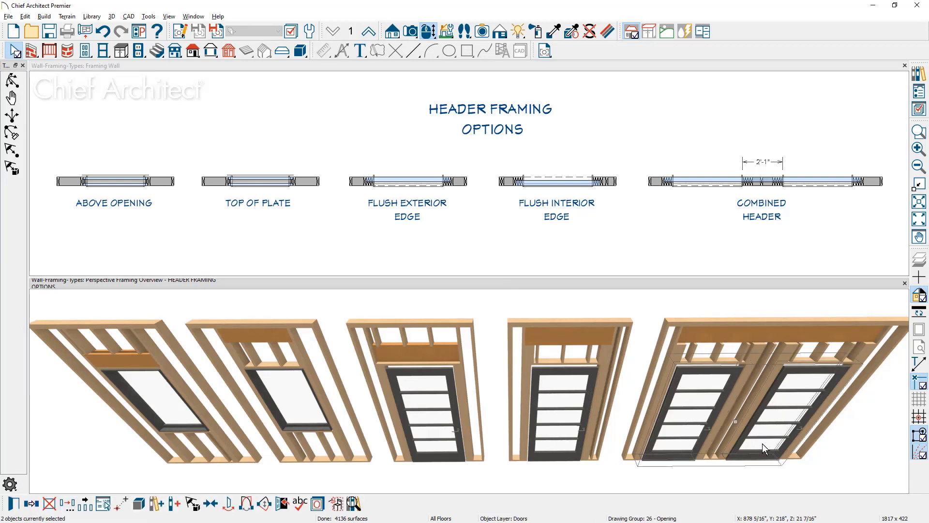
double_click(762, 443)
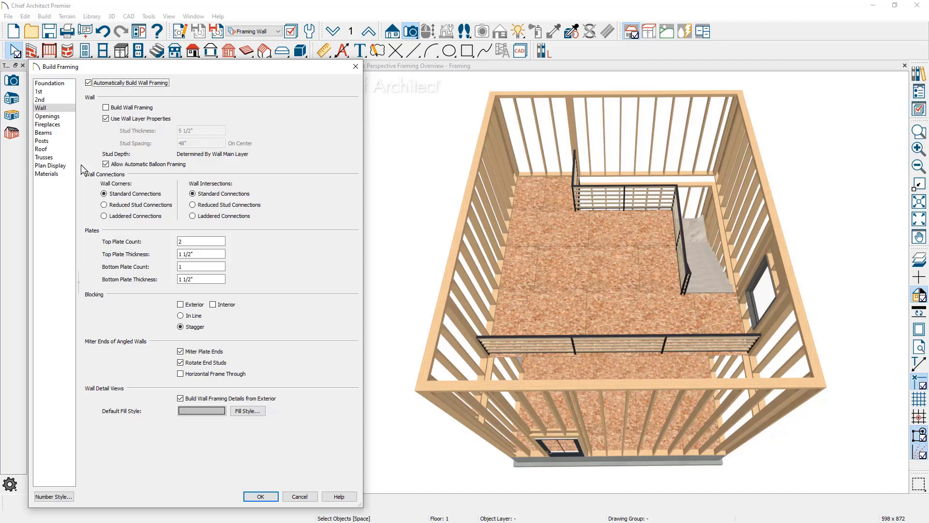
- Disallow automatic balloon framing in the wall framing settings and apply the change
left_click(108, 166)
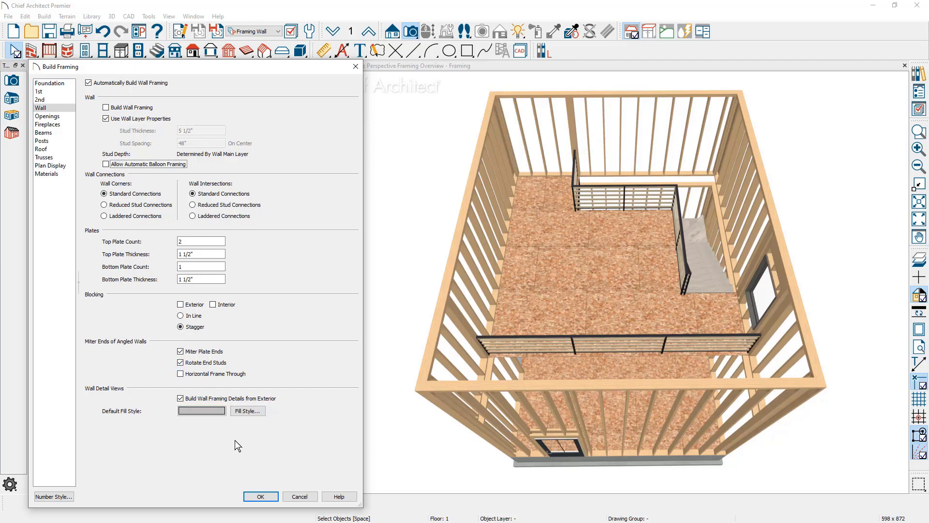
left_click(253, 493)
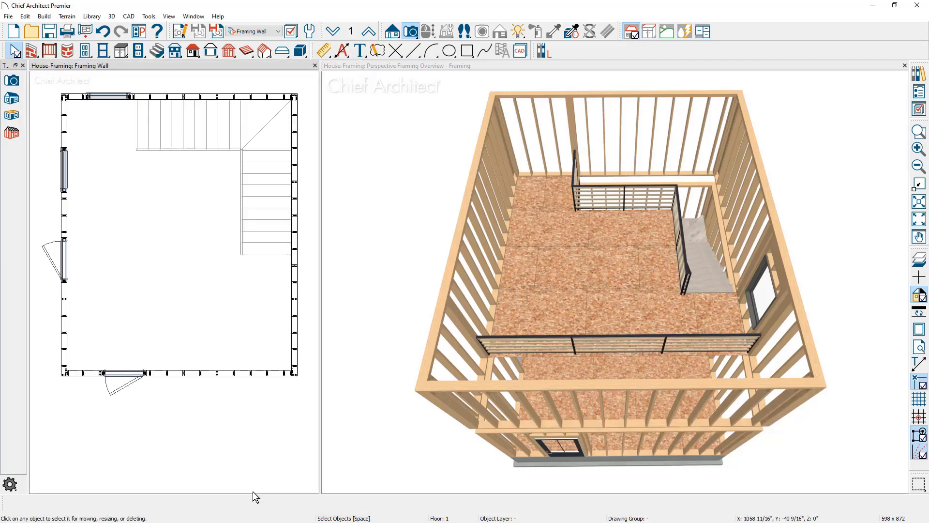
- Set the ceiling platform of the exterior wall beside the lower stair flight to Balloon Through Ceiling Above
left_click(654, 385)
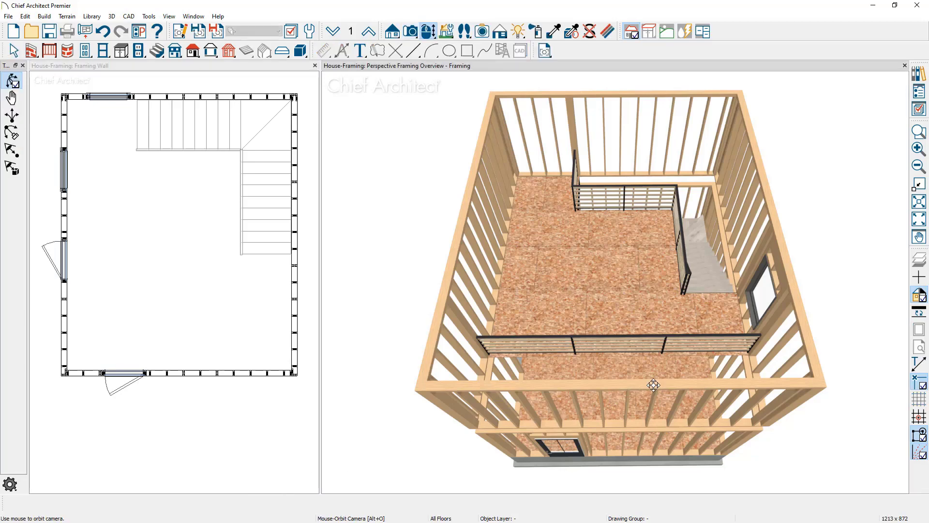
left_click_drag(653, 385, 480, 359)
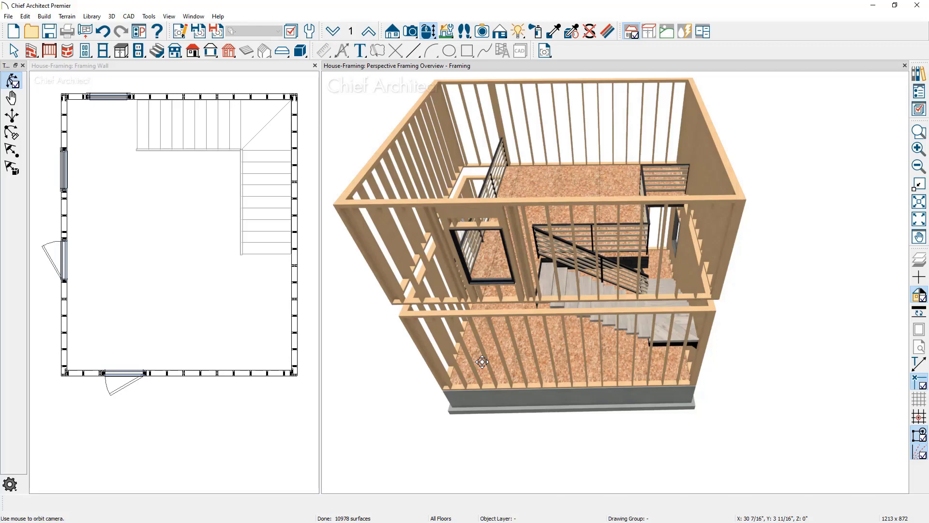
key("ctrl+Tab")
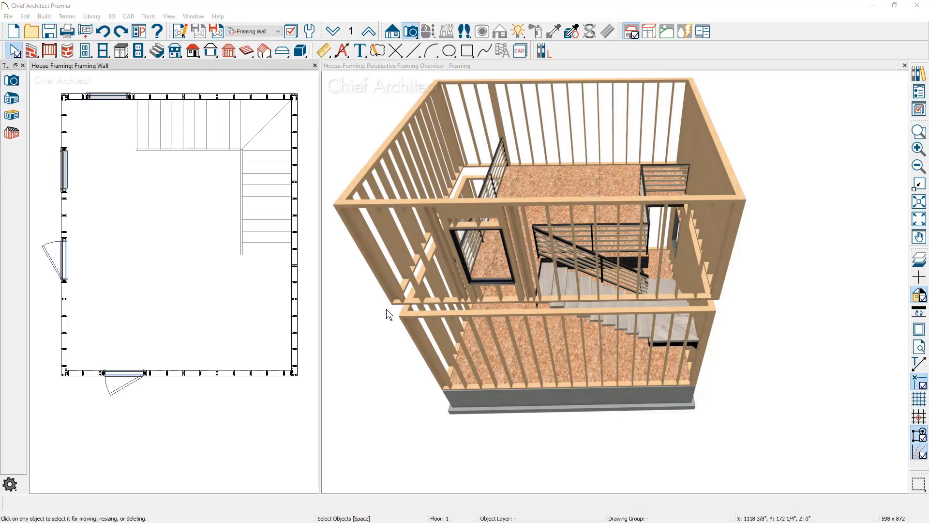
left_click(296, 274)
double_click(296, 274)
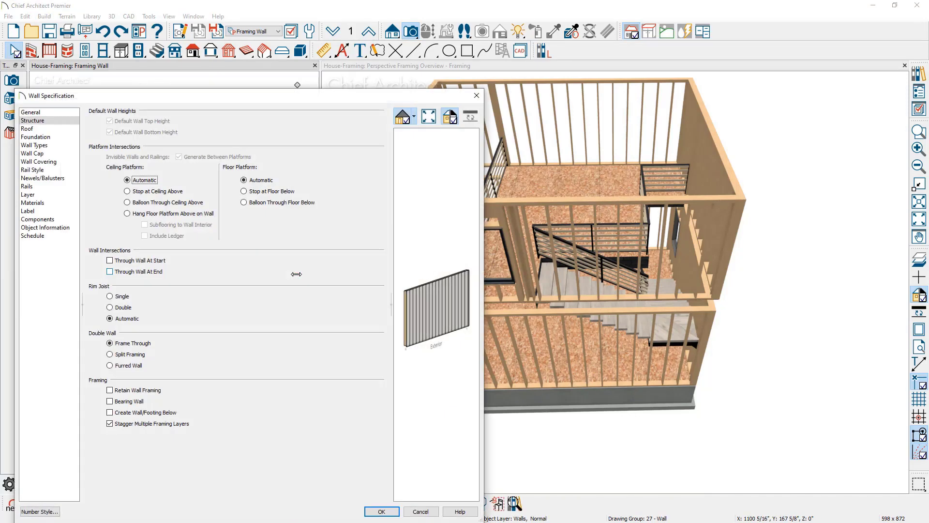
left_click(140, 202)
left_click(382, 511)
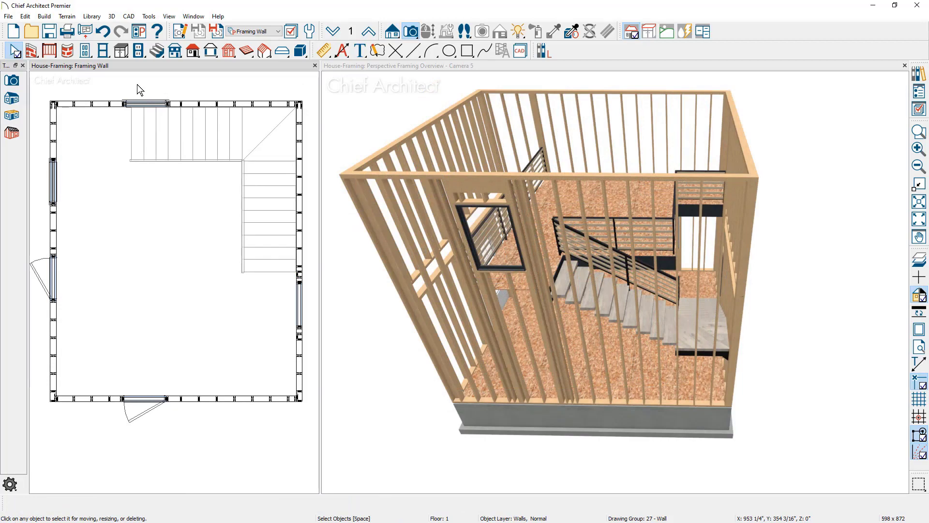
- Add blocking to both exterior and interior walls in the wall framing settings and apply it
key("alt+b")
key("f")
key("b")
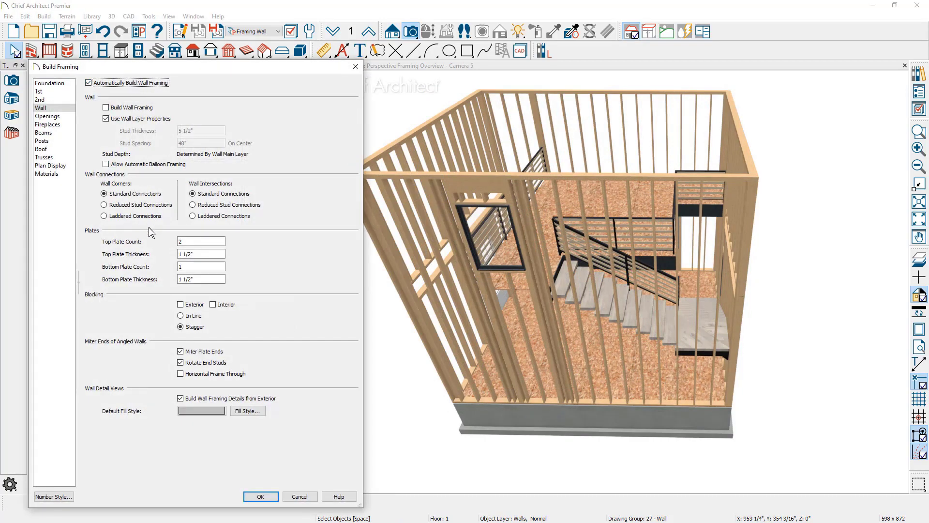
left_click(180, 304)
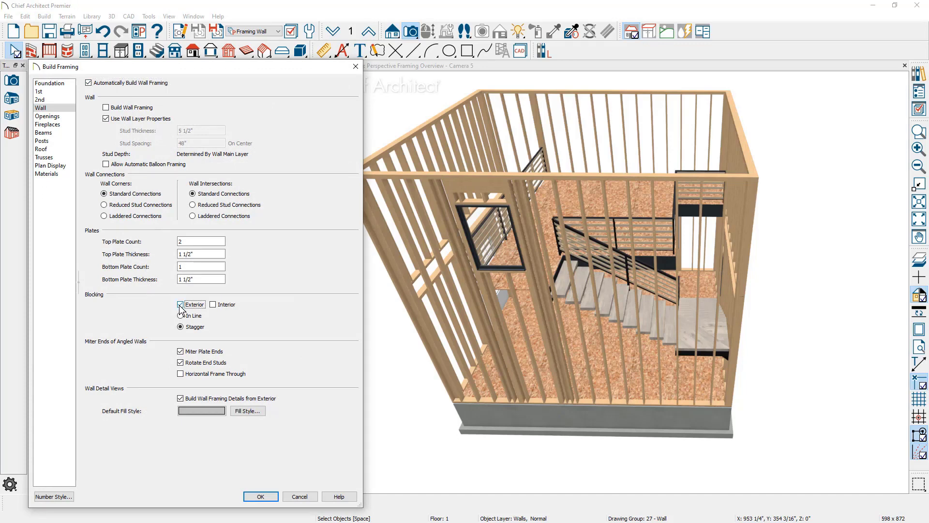
left_click(213, 305)
left_click(250, 497)
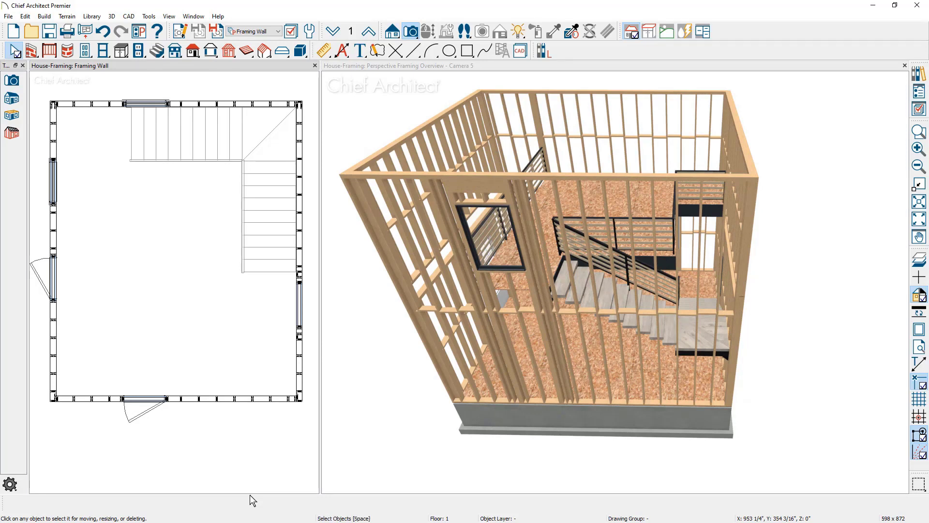
- Open the framing detail of the exterior wall with the window and door, and lower its blocking beside the door, turning off automatic wall framing
left_click(53, 353)
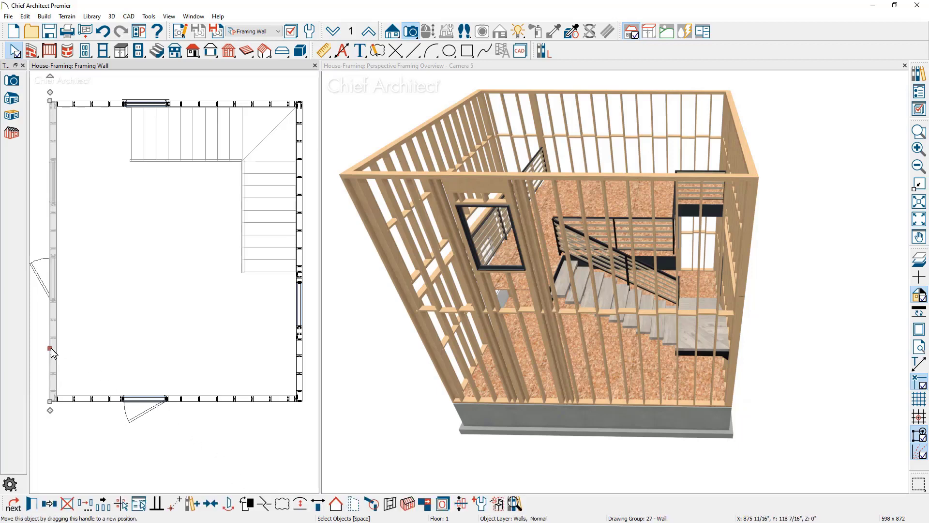
left_click(390, 504)
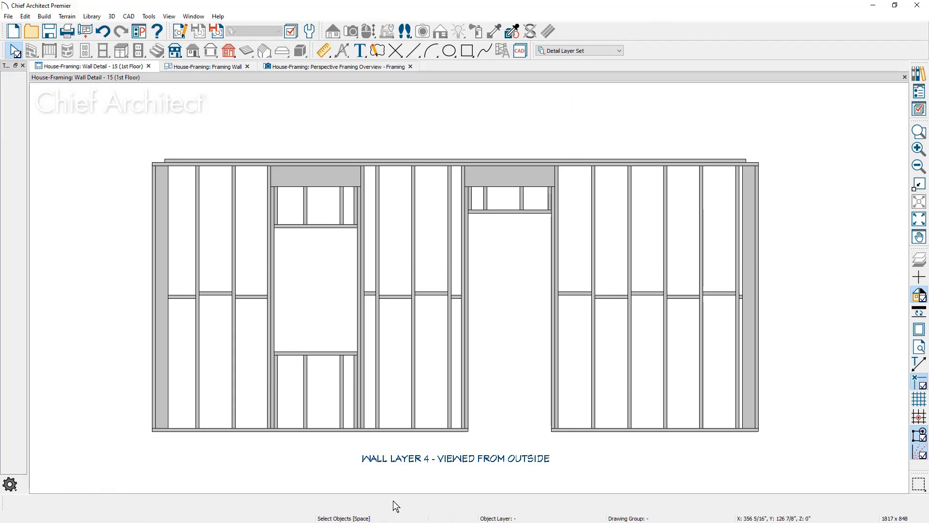
left_click(618, 297)
left_click_drag(650, 295, 643, 335)
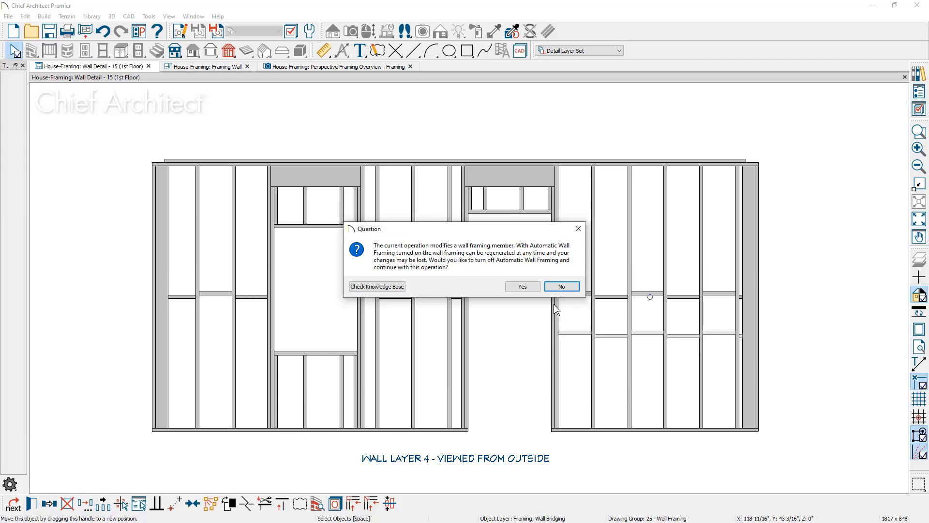
left_click(530, 289)
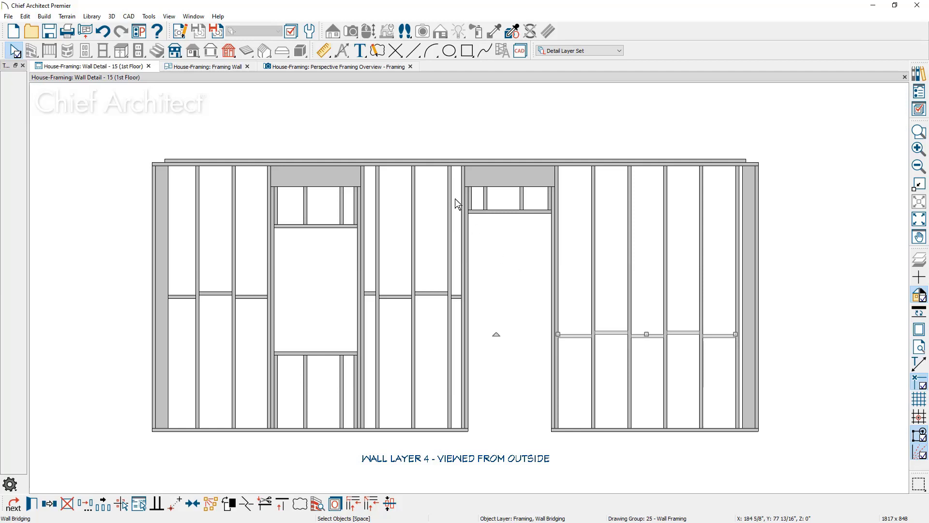
- Dimension the widths of the window and door rough openings in the wall detail
left_click(323, 53)
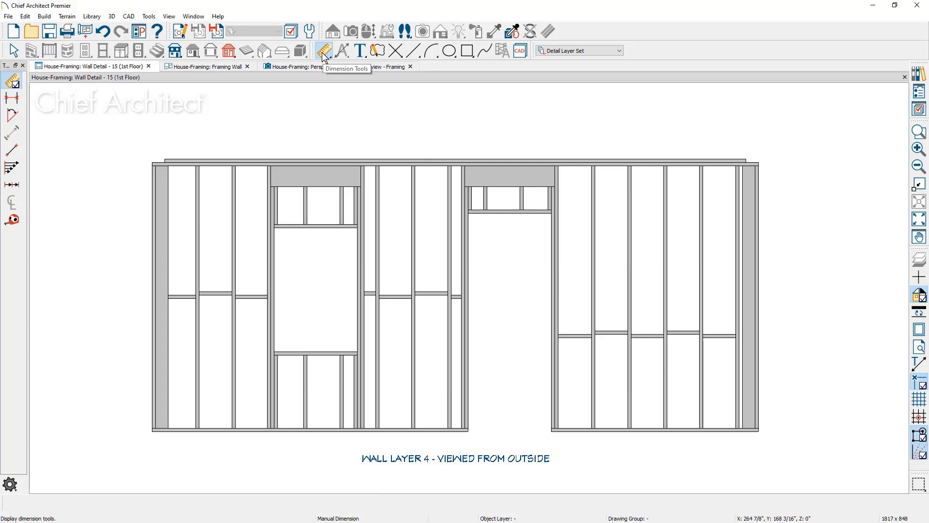
left_click(12, 99)
left_click_drag(275, 280, 550, 281)
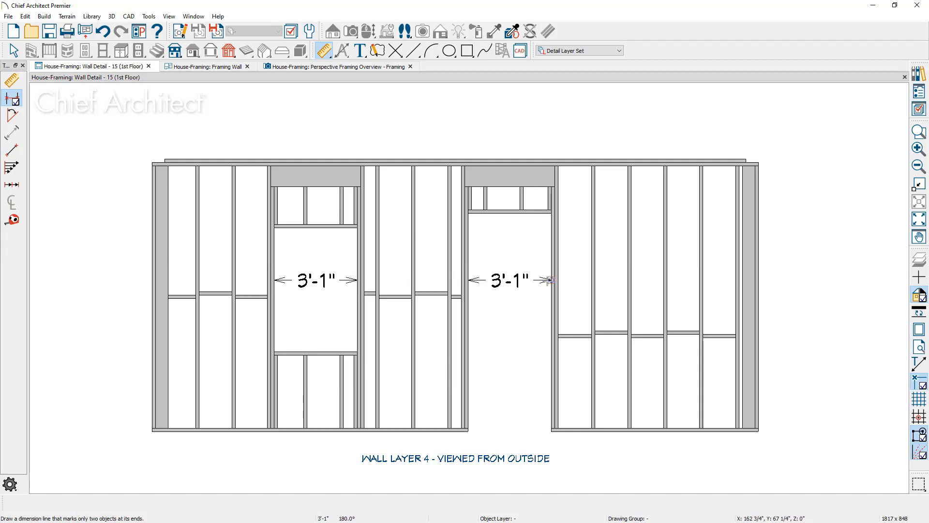
- Add a leader note reading "TO ROUGH OPENING" above the wall, with its arrow pointing into the window opening
left_click(362, 52)
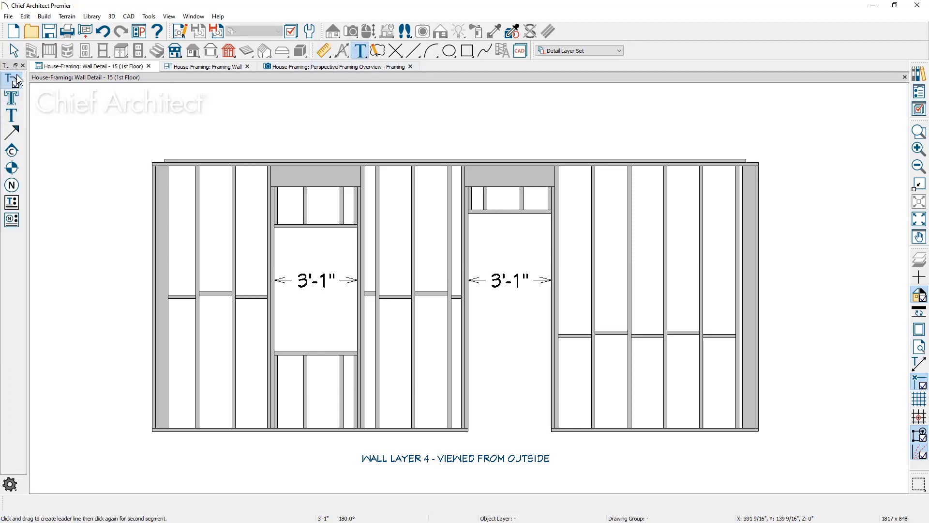
left_click_drag(289, 247, 357, 129)
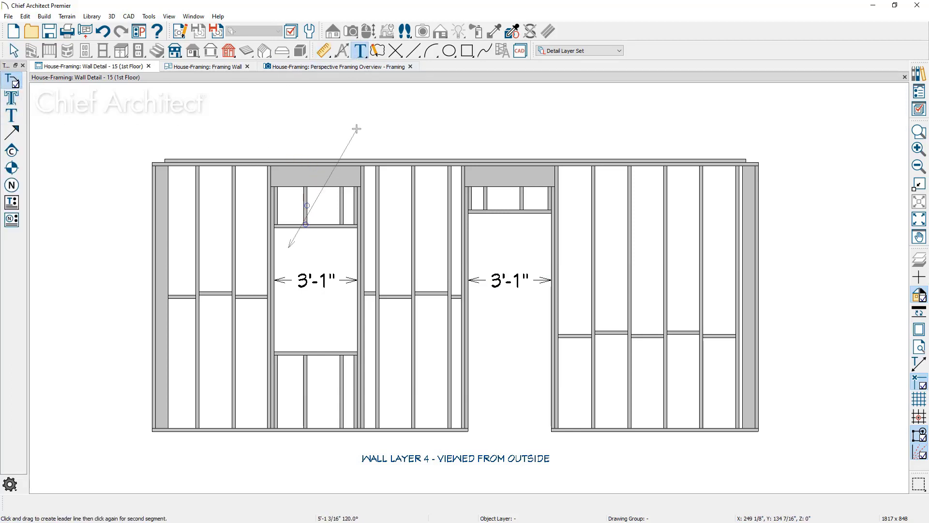
left_click(420, 129)
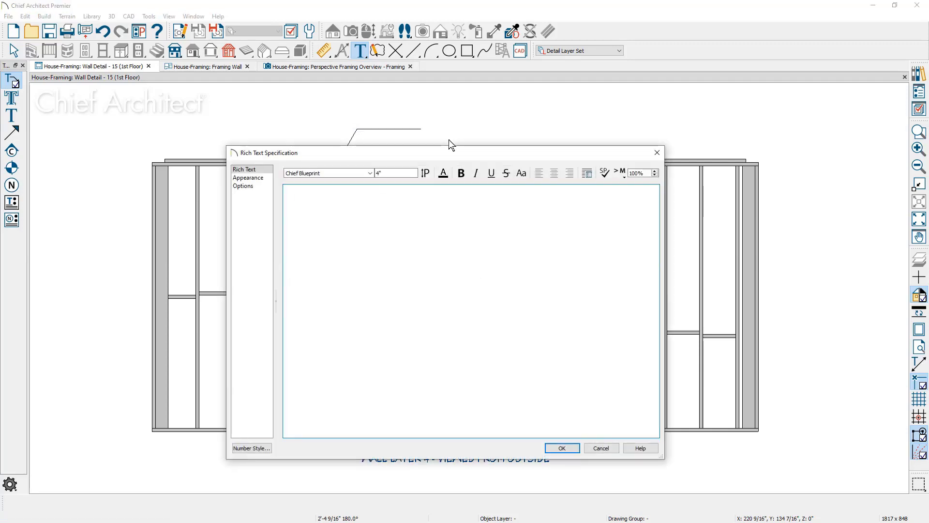
type("TO ROUG")
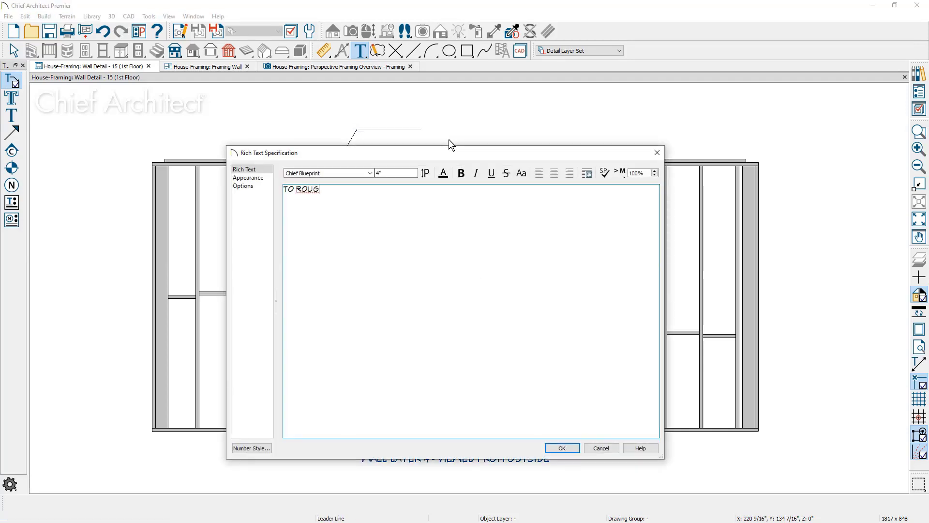
type("H OPENING")
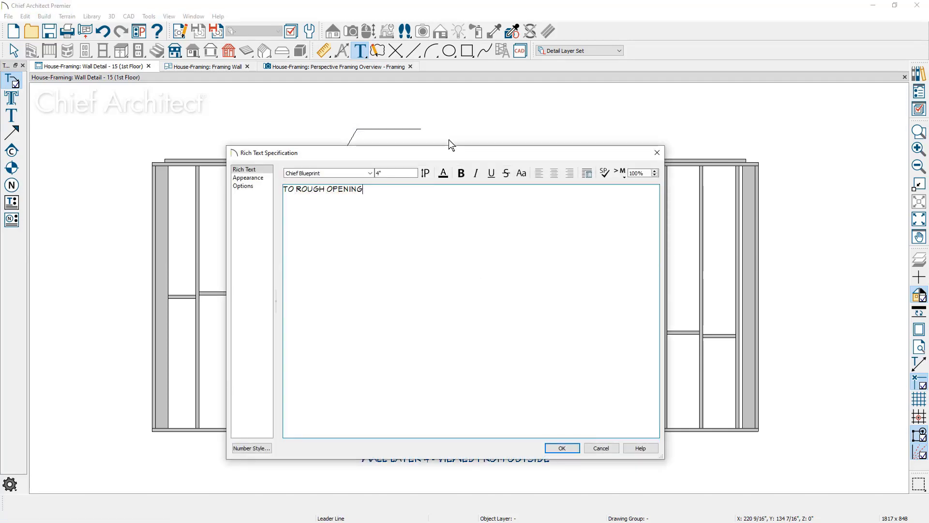
left_click(574, 448)
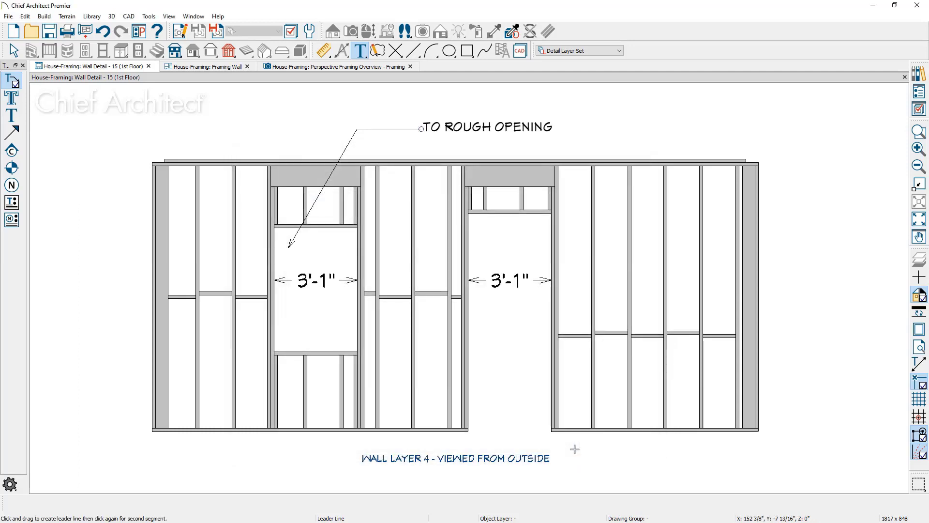
key("space")
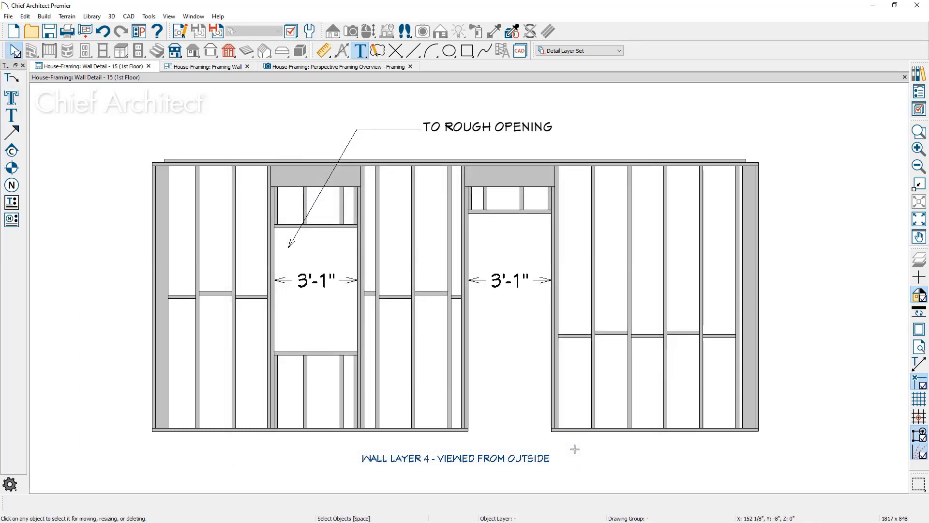
- Place a framing schedule beside the wall elevation in the wall detail view
scroll(526, 412, "down", 1)
scroll(635, 414, "down", 3)
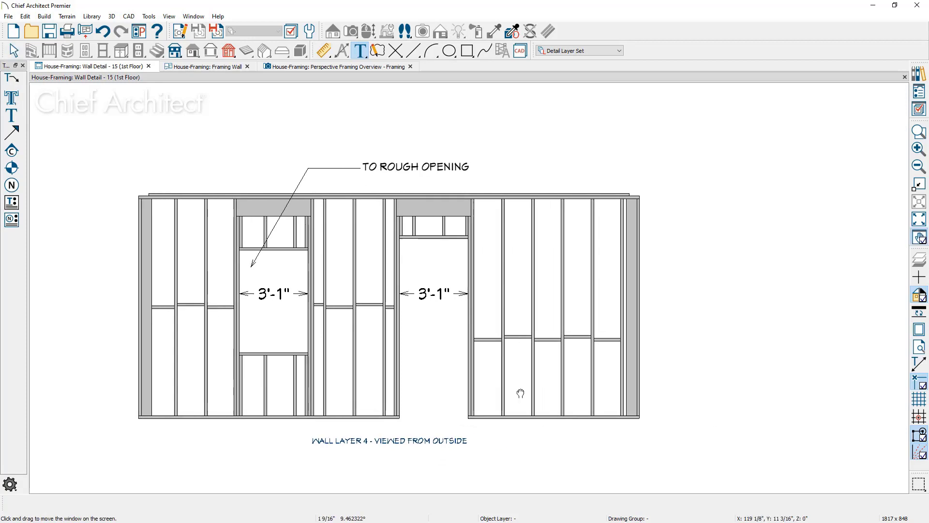
middle_click_drag(514, 391, 406, 347)
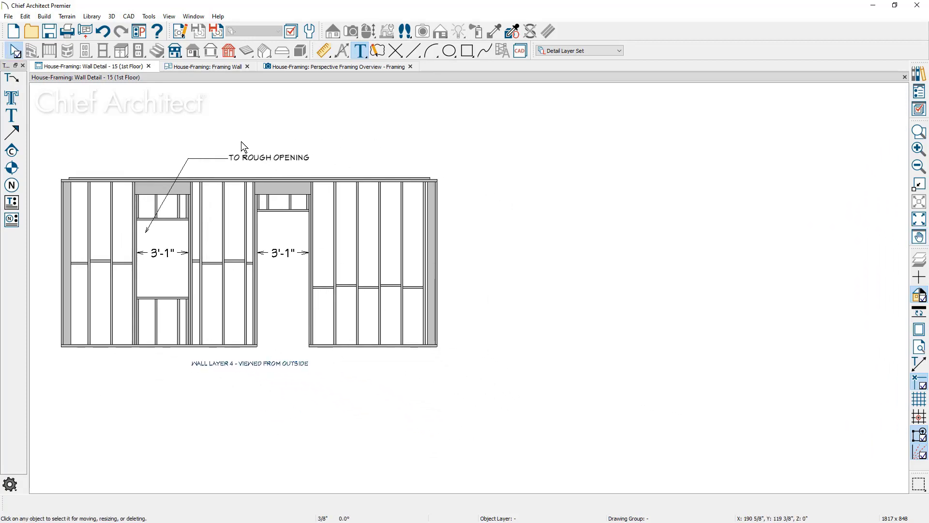
left_click(146, 18)
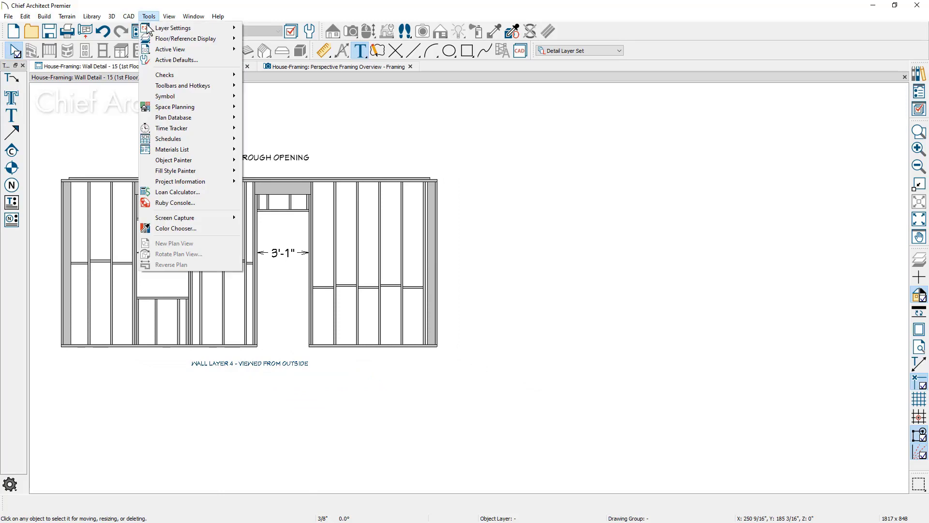
mouse_move(194, 139)
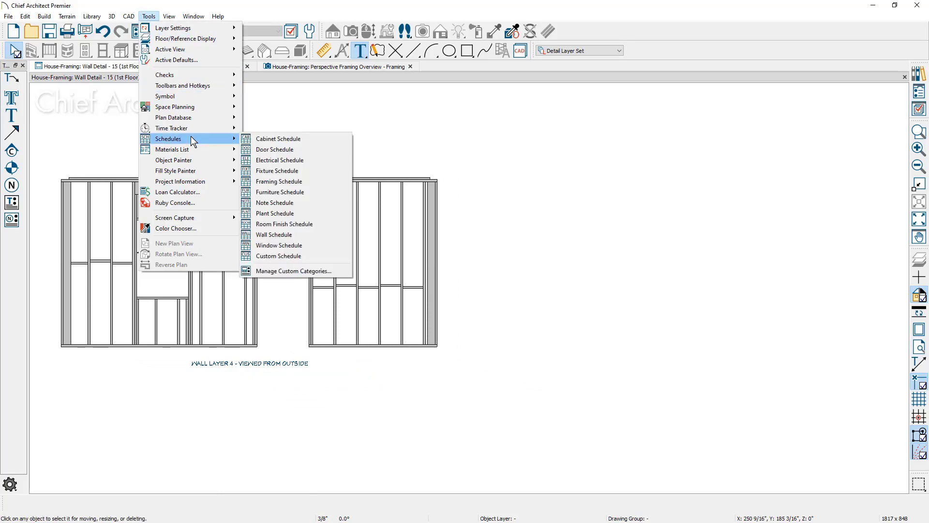
left_click(282, 182)
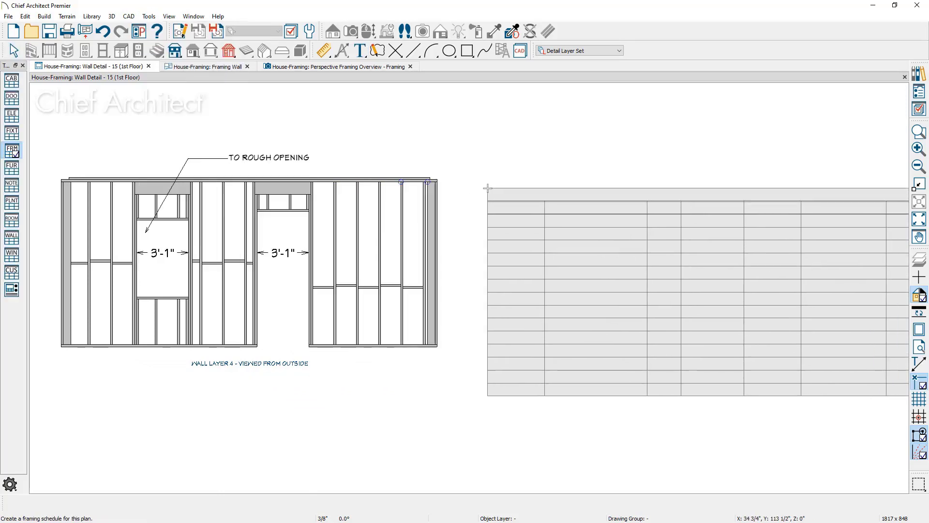
left_click(465, 180)
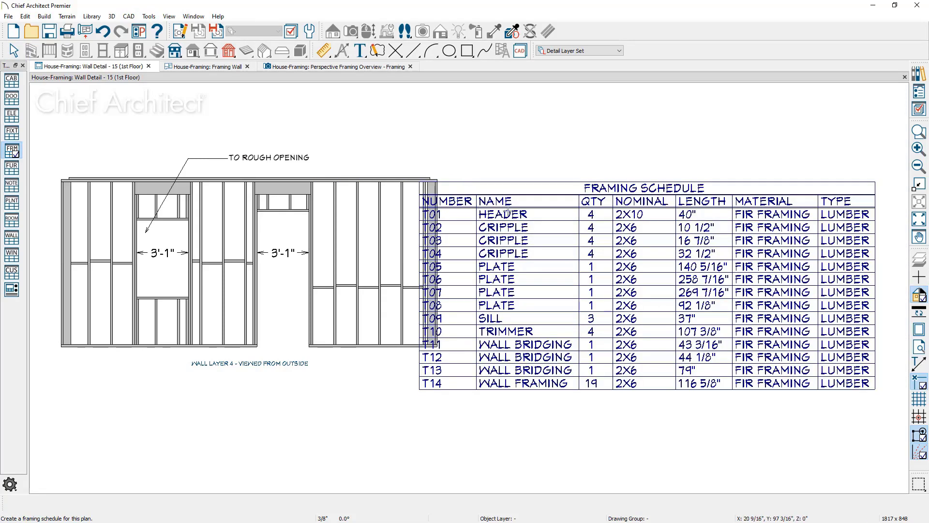
- Shift the framing schedule to the right so it clears the wall elevation
left_click(643, 263)
left_click_drag(647, 285, 666, 287)
key("Escape")
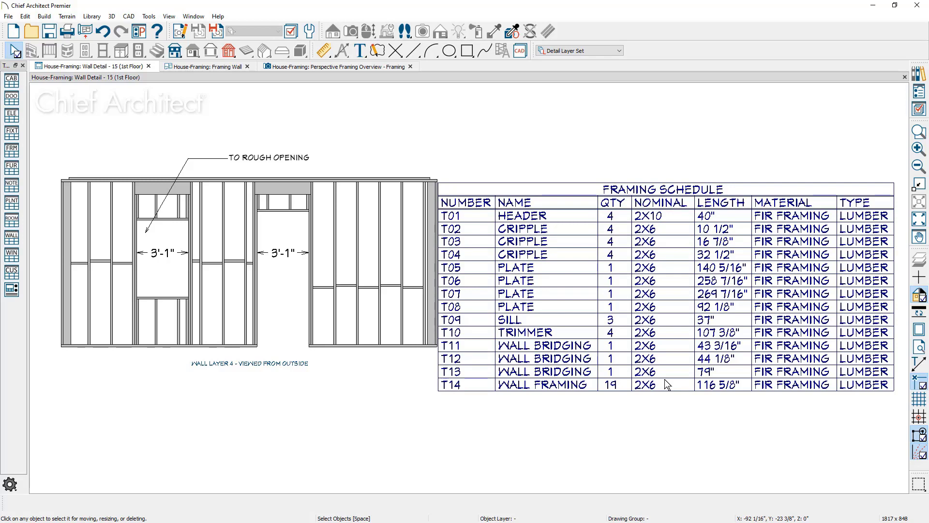
- Draw an additional full-height stud about 116 5/8" long between the plates in the bay just beyond the door opening
left_click(228, 52)
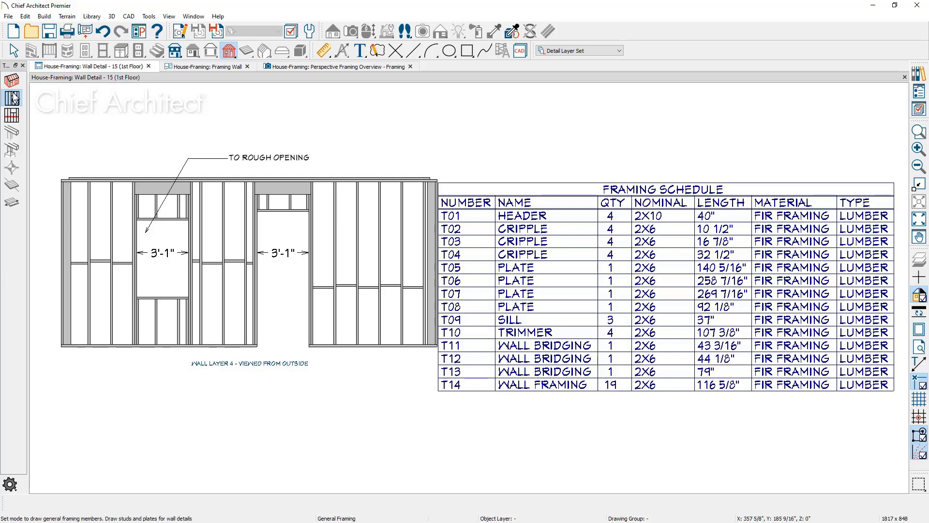
left_click_drag(324, 186, 324, 345)
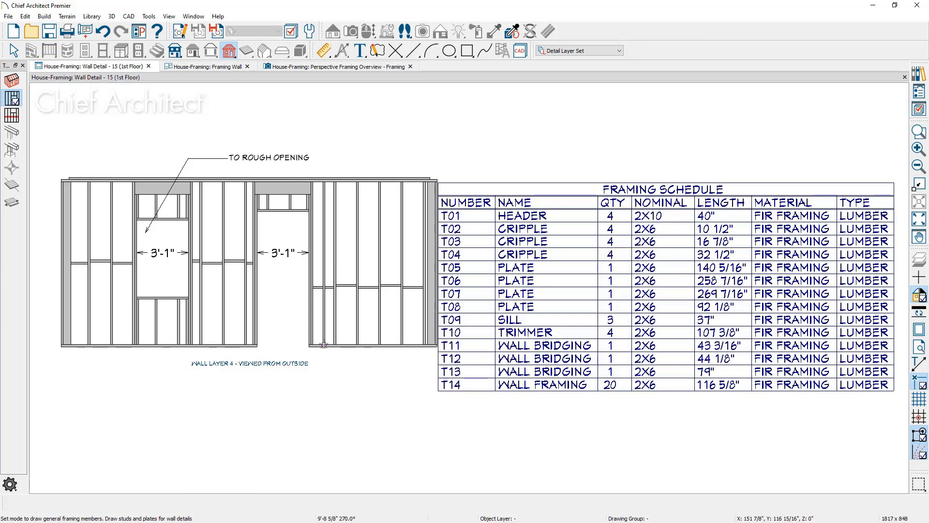
key("space")
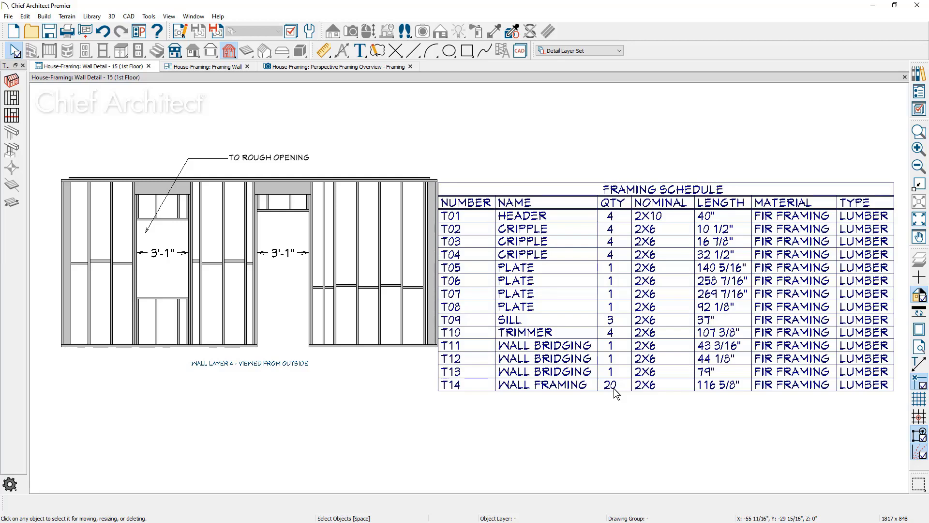
- In the framing plan, enable Retain Wall Framing for the exterior wall containing the window and door
left_click(232, 68)
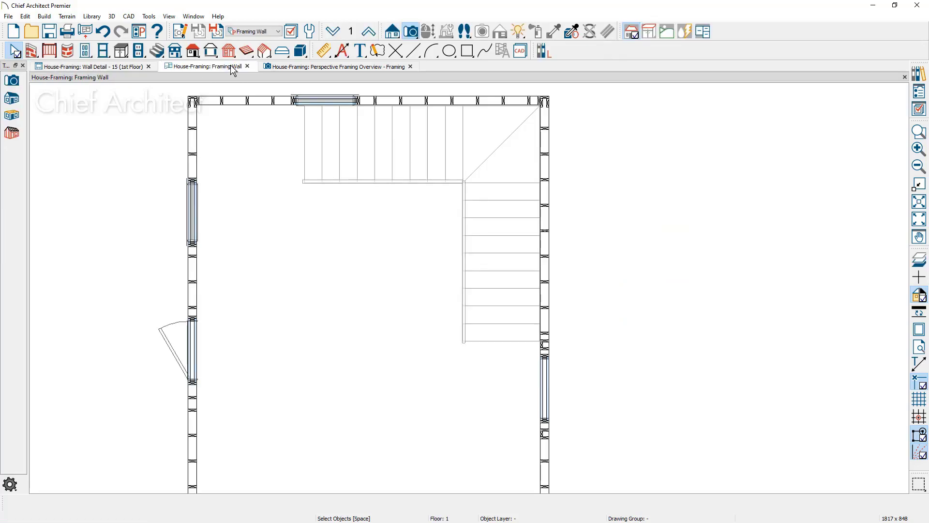
left_click(197, 270)
double_click(198, 268)
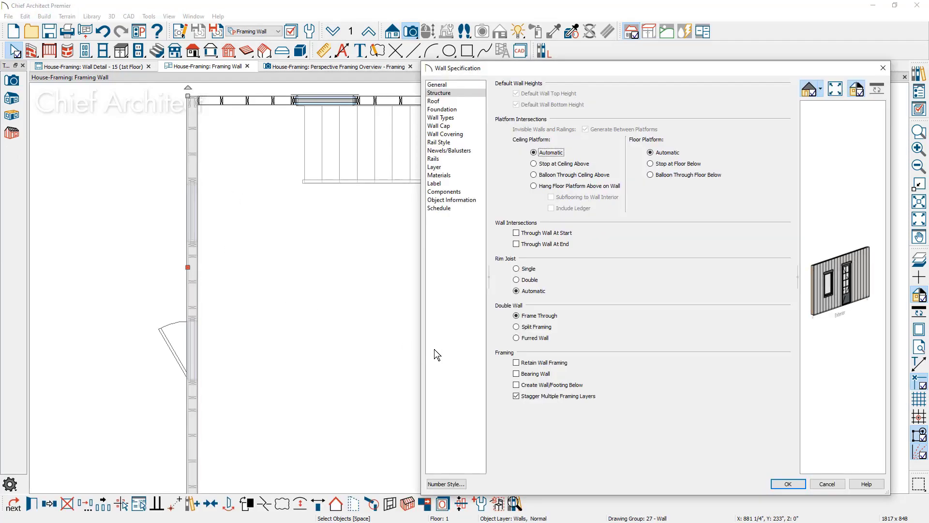
left_click(516, 363)
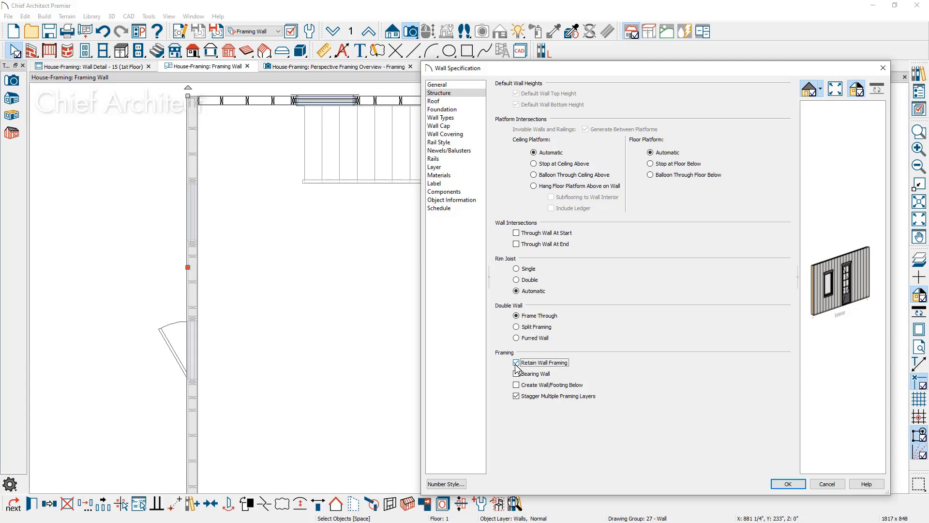
left_click(780, 484)
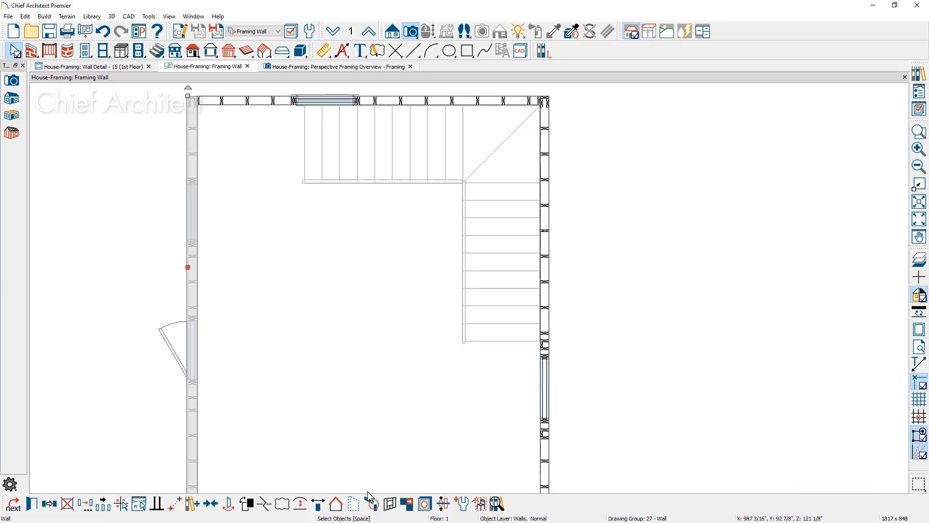
- Move the door along its exterior wall, farther away from the window
left_click(545, 446)
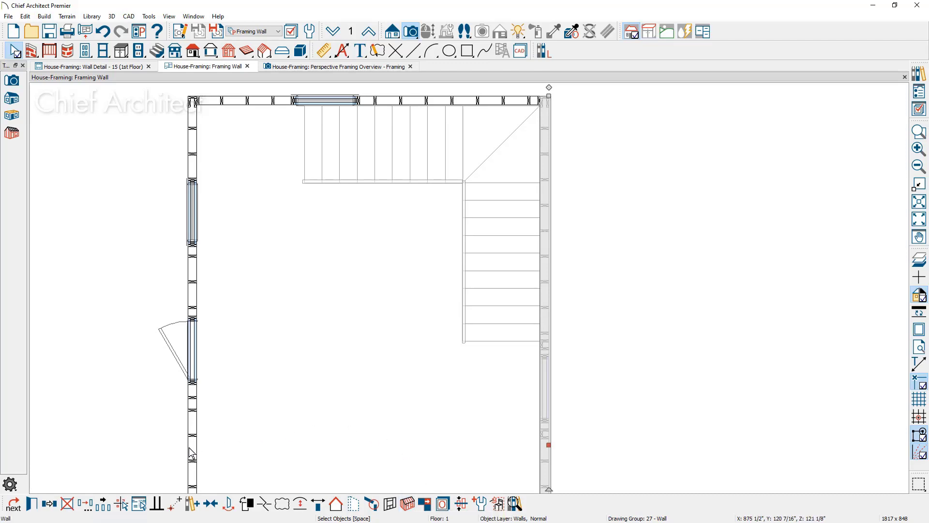
left_click(187, 348)
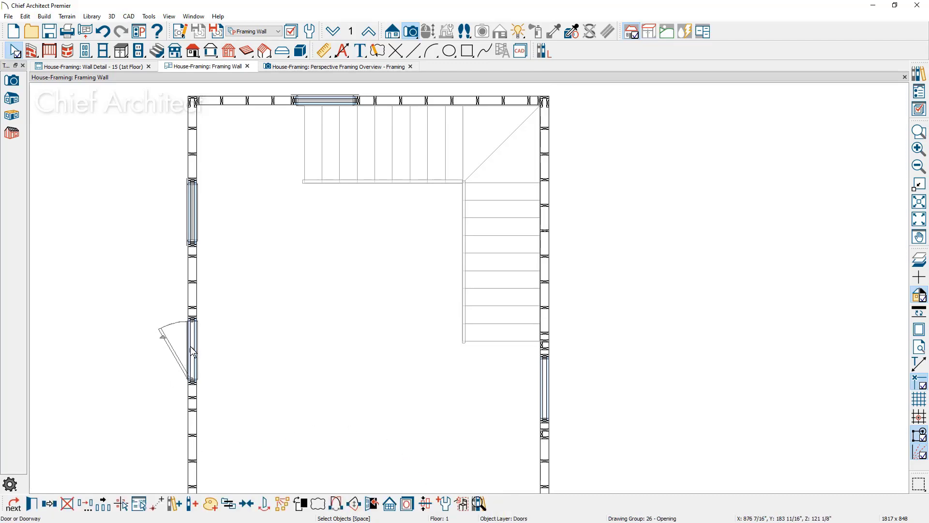
left_click_drag(190, 348, 191, 379)
left_click(266, 409)
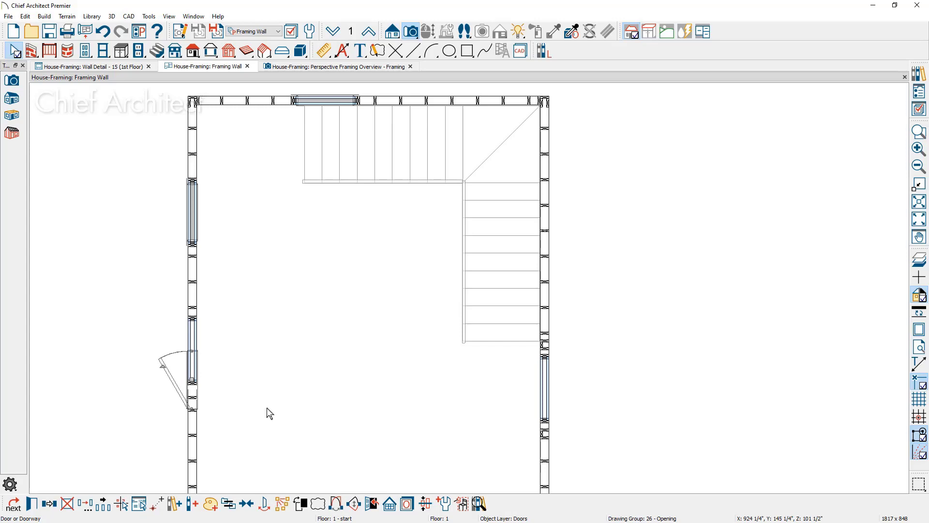
- Disable Retain Wall Framing for the exterior wall containing the moved door
left_click(193, 428)
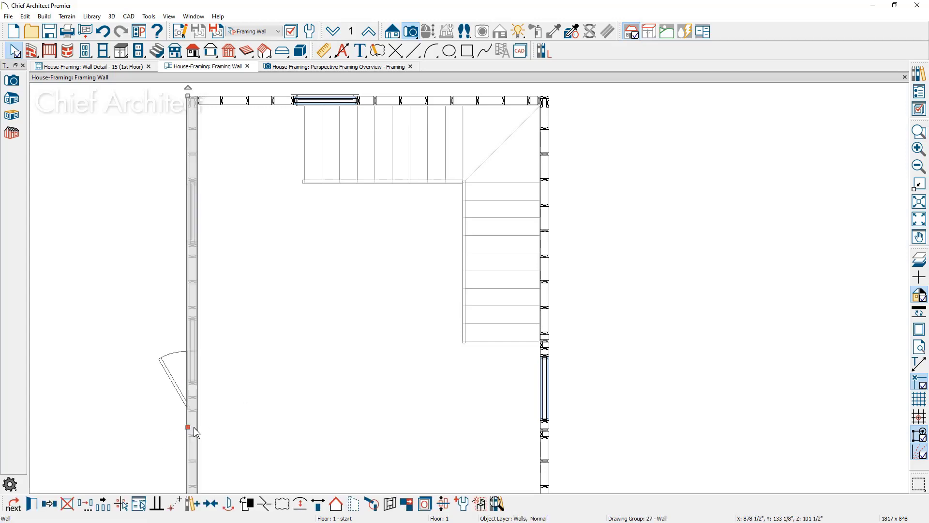
double_click(196, 432)
left_click(516, 363)
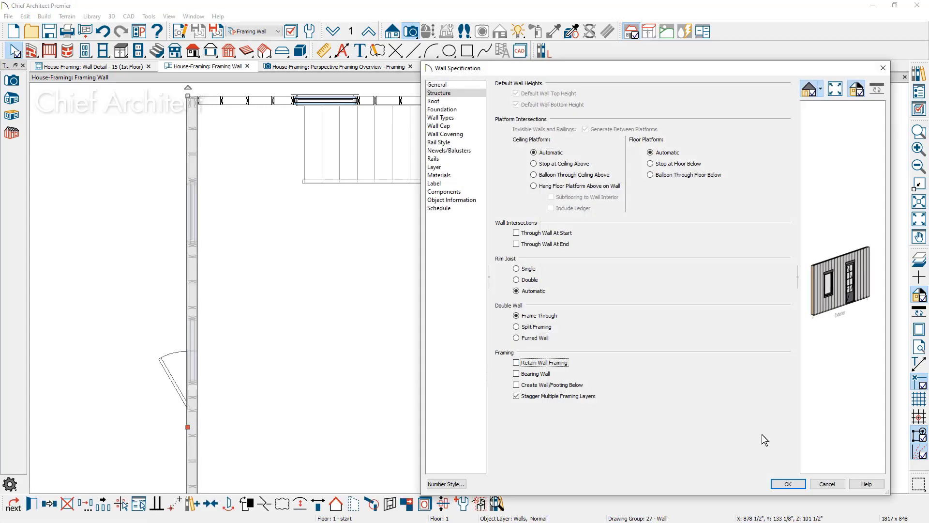
left_click(787, 482)
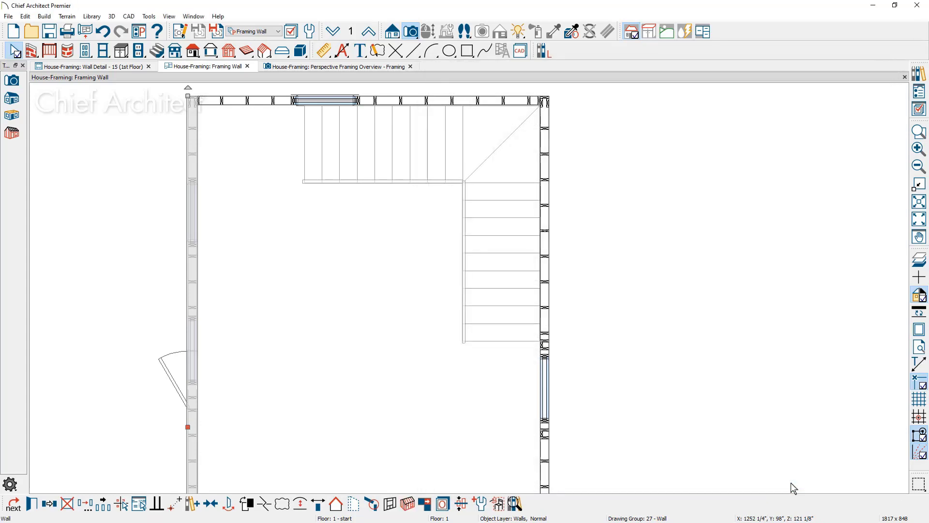
- Turn on automatic wall framing in the Build Framing wall settings and rebuild the wall framing
left_click(43, 17)
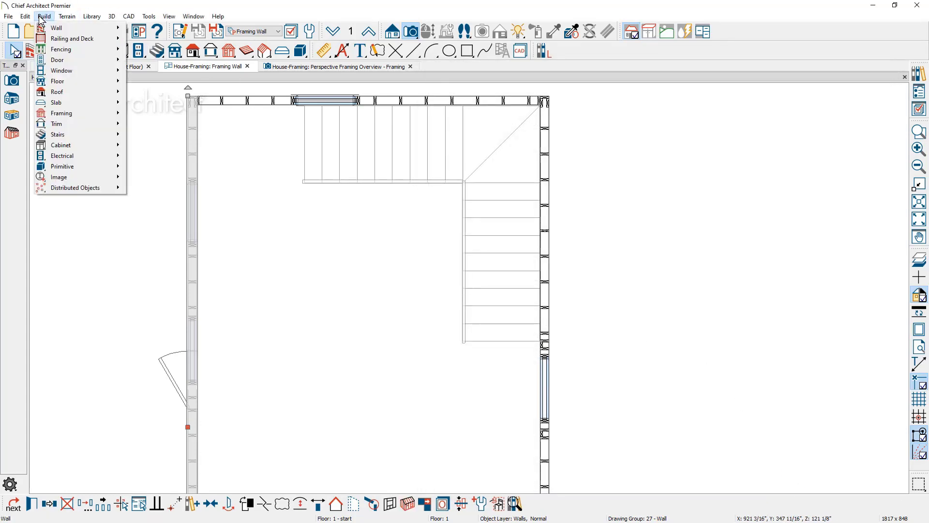
mouse_move(70, 113)
left_click(159, 114)
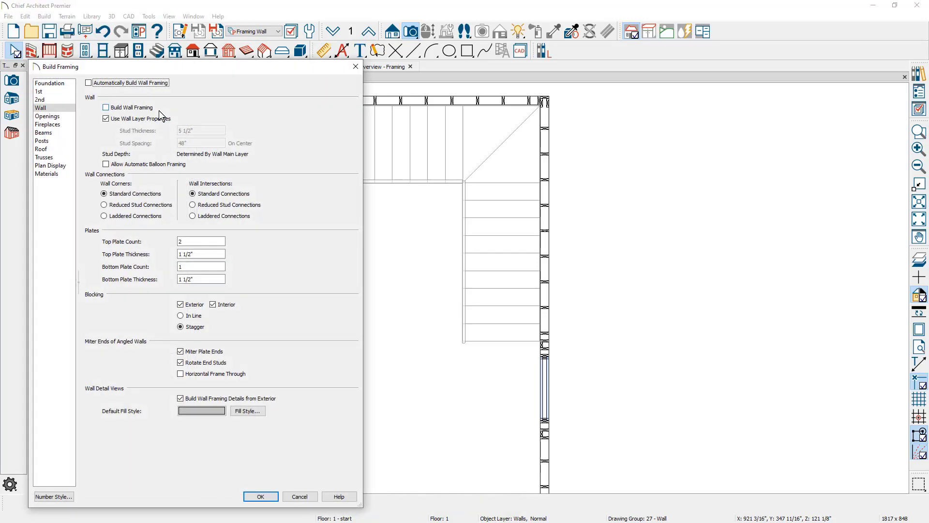
left_click(117, 82)
left_click(261, 497)
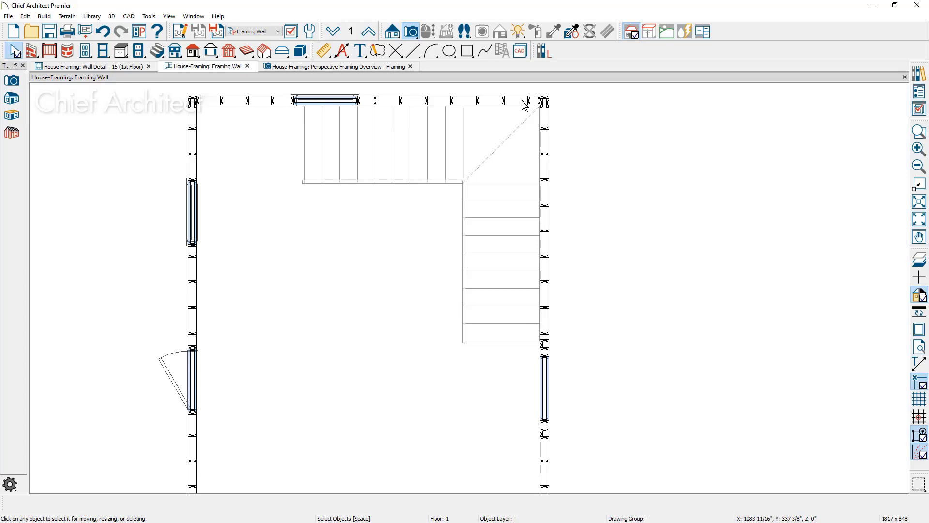
- Place a framing reference marker at the outer exterior wall corner next to the stair landing
left_click(230, 51)
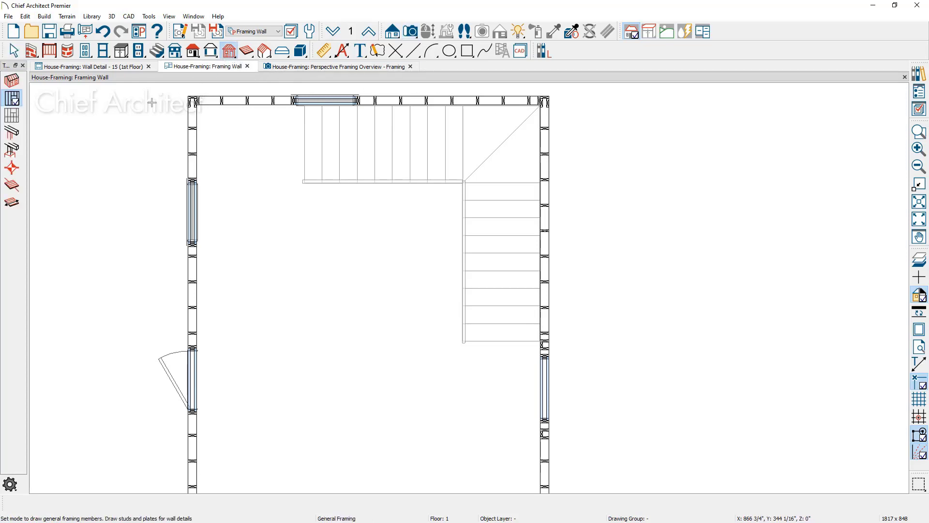
left_click(13, 169)
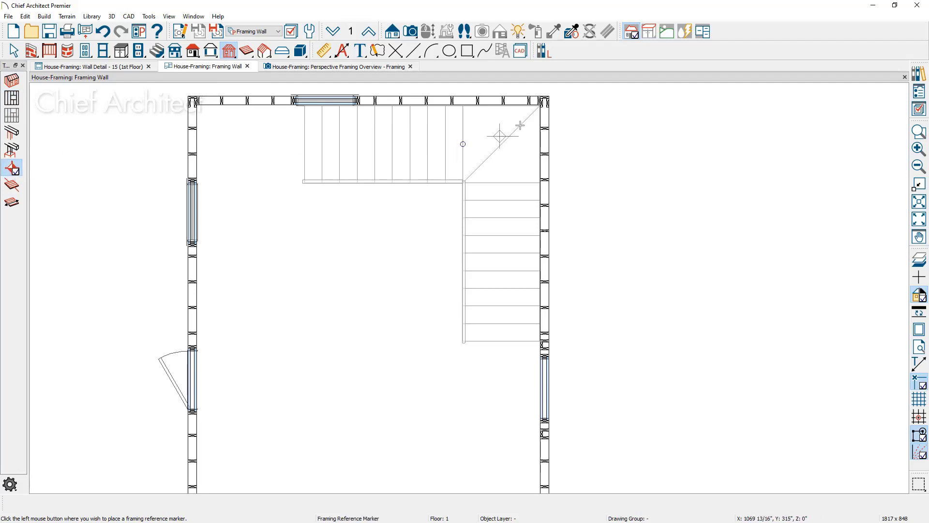
left_click(548, 96)
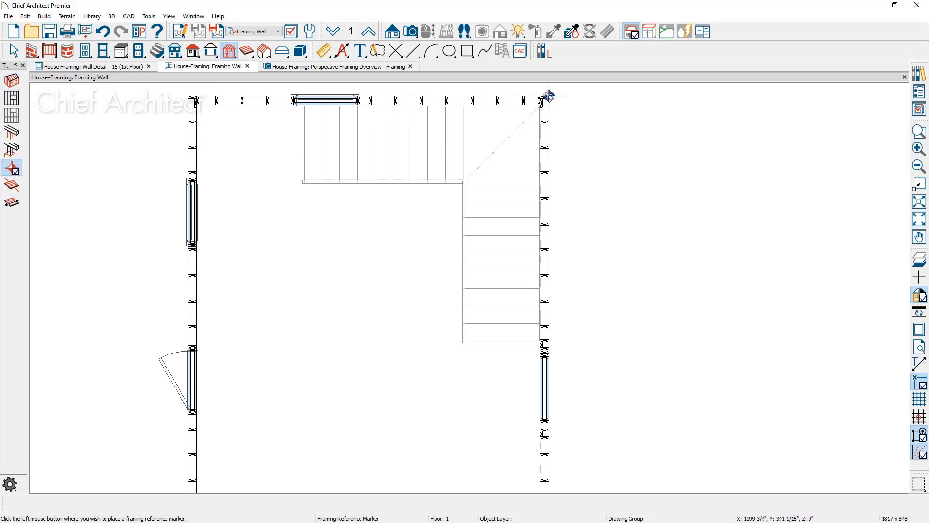
key("space")
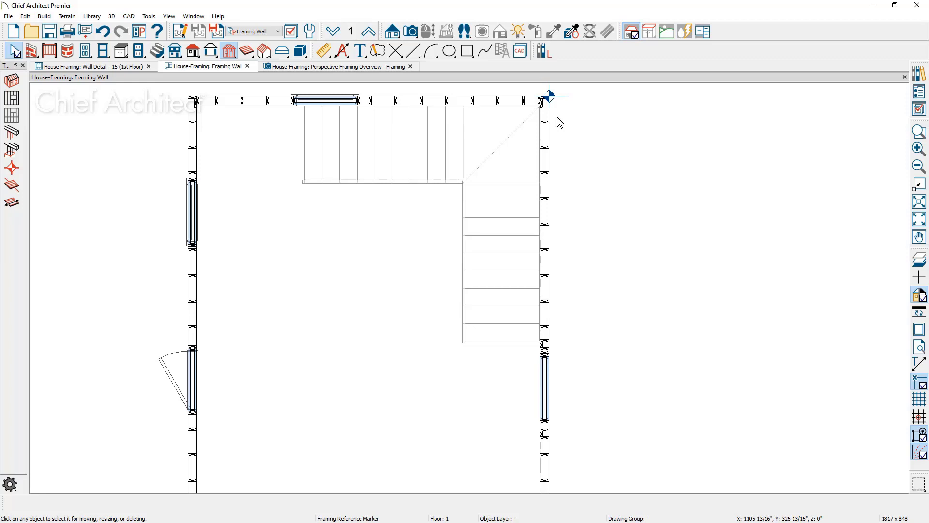
key("space")
- Draw a floor/ceiling beam about 22'-5" long from the wall behind the stairs straight across to the opposite exterior wall, clear of the openings
scroll(560, 123, "up", 1)
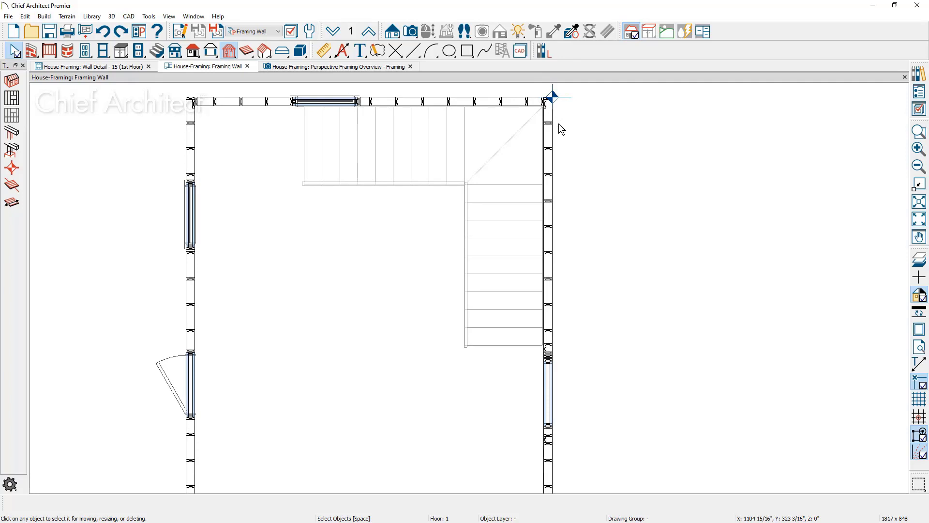
left_click(247, 51)
left_click(12, 134)
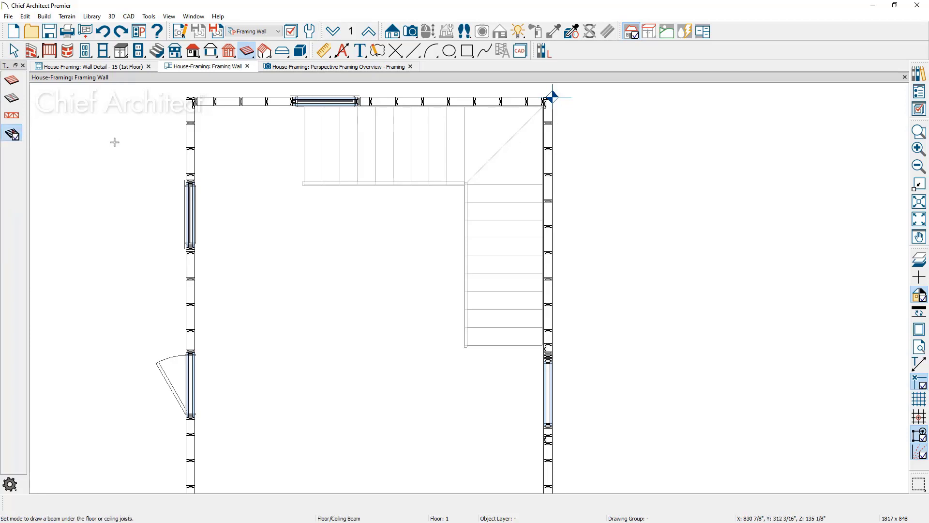
scroll(131, 147, "down", 1)
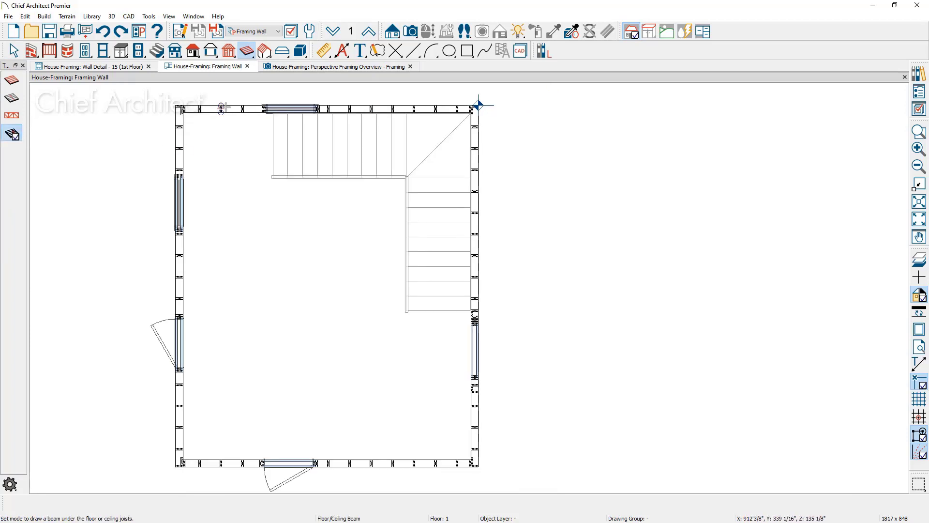
left_click_drag(221, 108, 225, 468)
key("space")
scroll(217, 472, "up", 3)
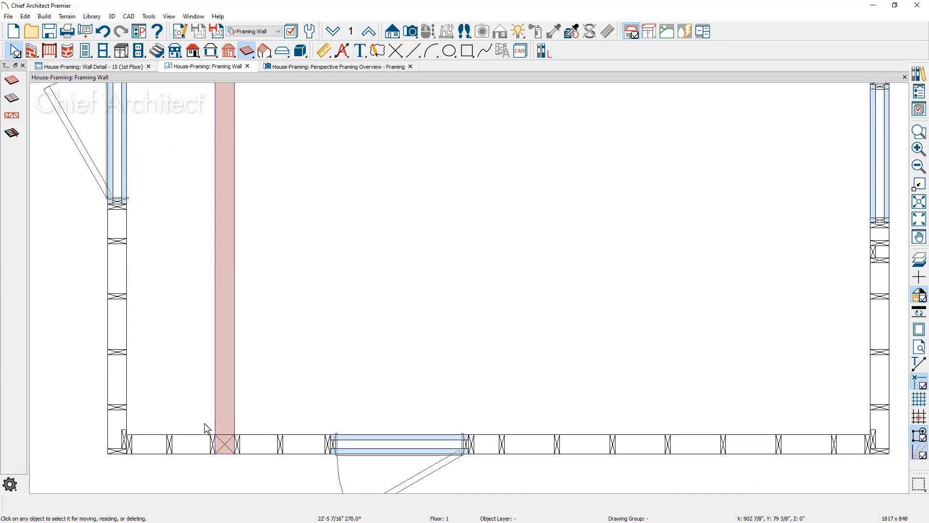
- Examine the beam and the wall framing that supports it in the perspective framing overview
left_click(336, 68)
middle_click_drag(528, 309, 447, 274)
scroll(564, 286, "up", 6)
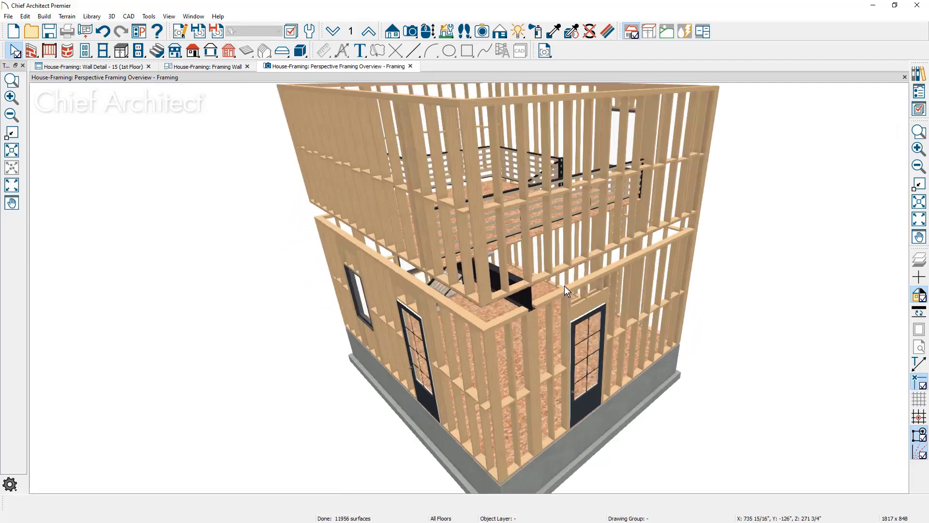
middle_click_drag(564, 290, 542, 270)
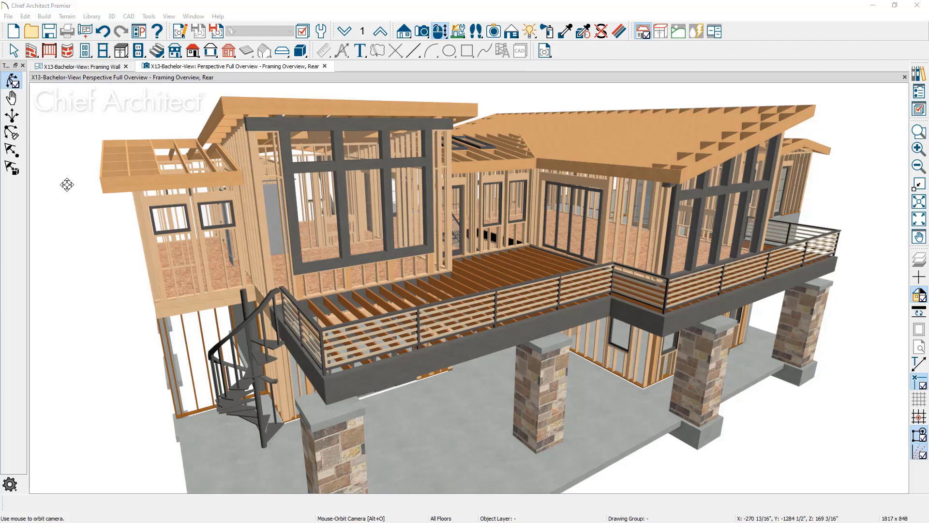
- Review the X13-Bachelor-View house in a perspective framing overview and check the layer display options of its 3D Framing layer set
left_click(114, 71)
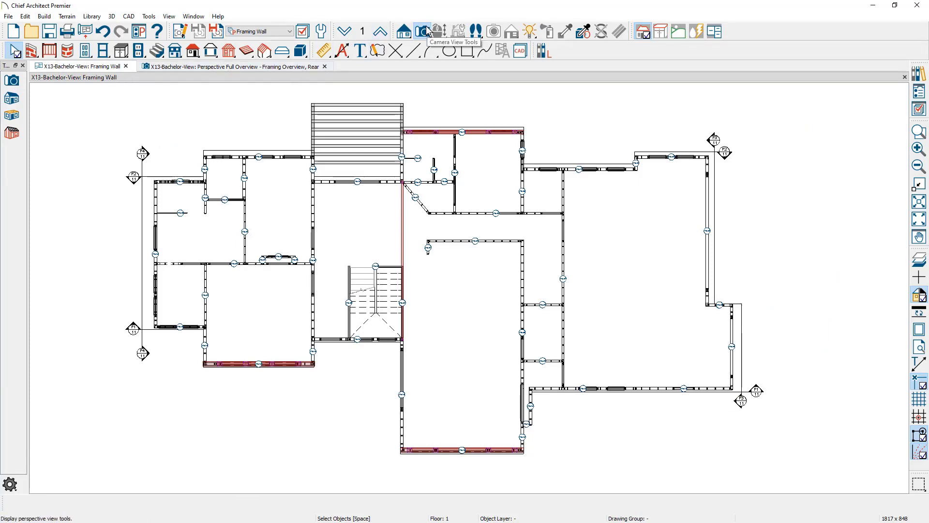
left_click(11, 134)
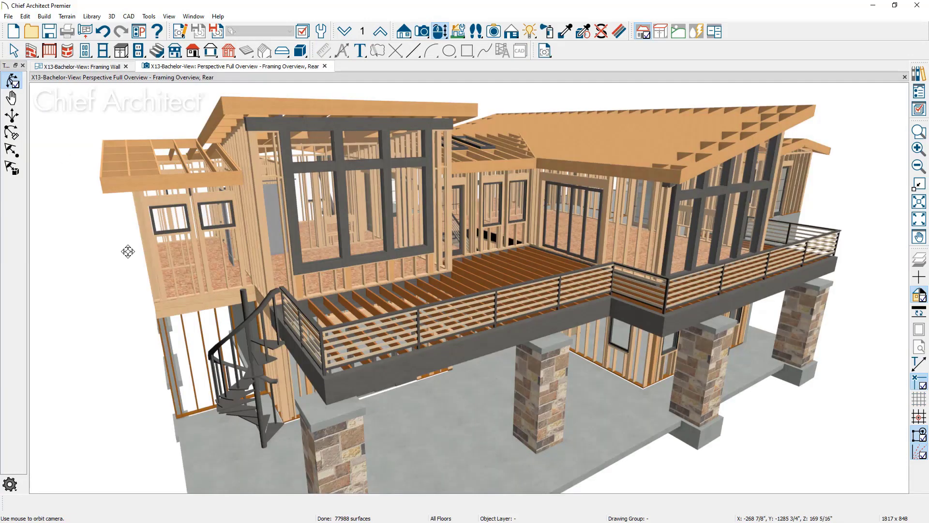
left_click_drag(183, 331, 224, 362)
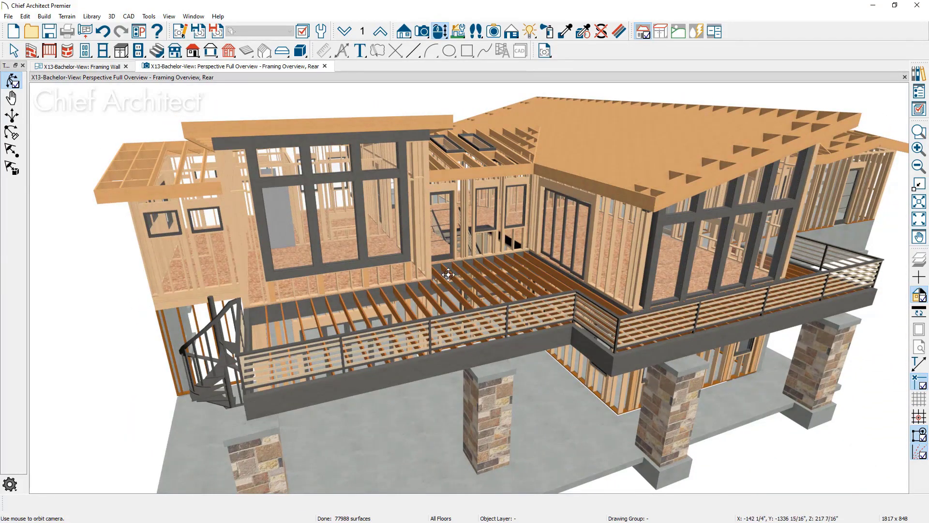
left_click(920, 113)
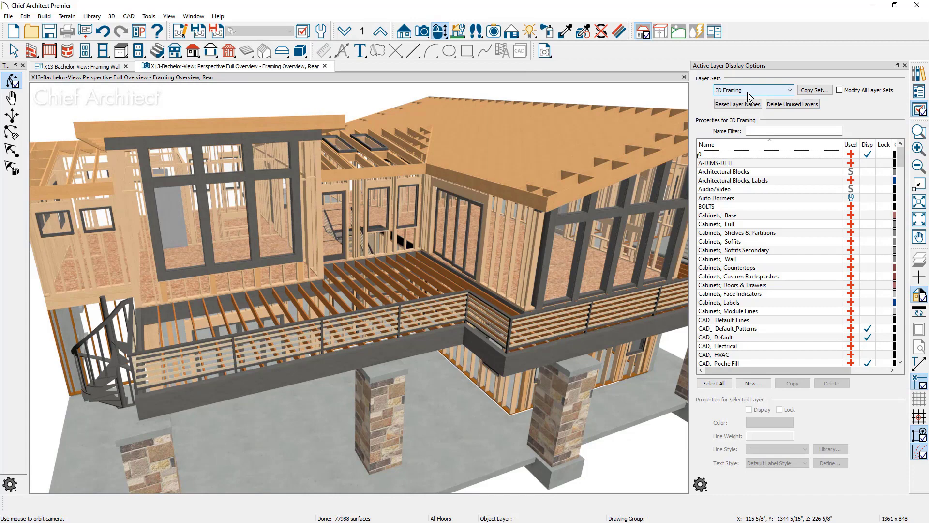
left_click(905, 67)
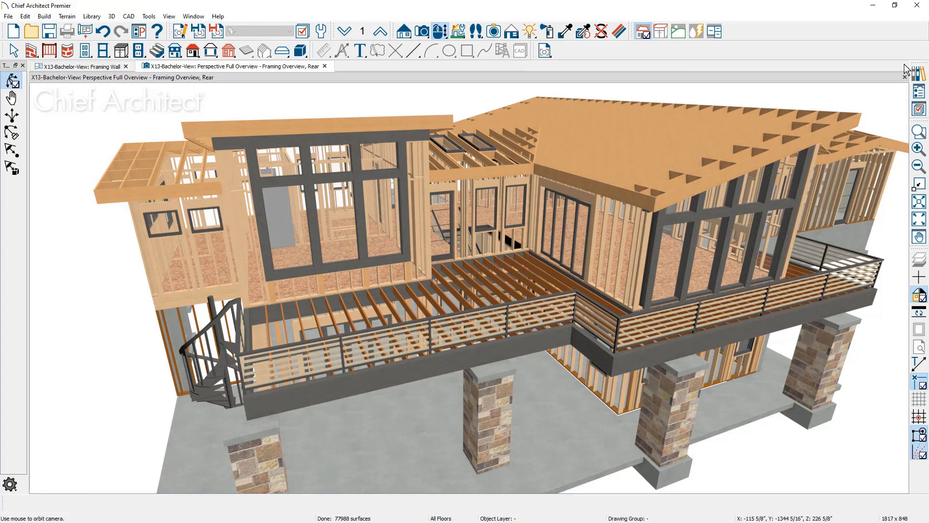
- Return to the Framing Wall plan and select the short projecting exterior wall at the far right of the house
left_click(109, 68)
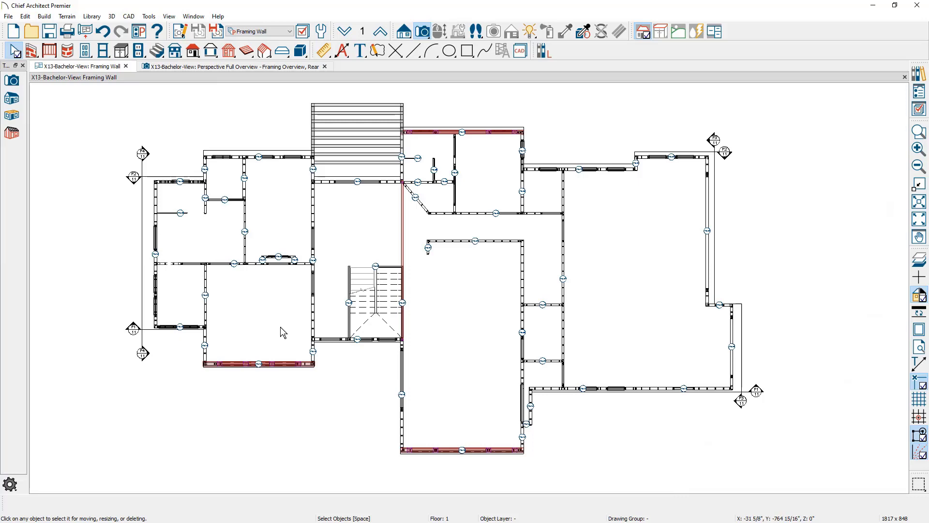
left_click(732, 320)
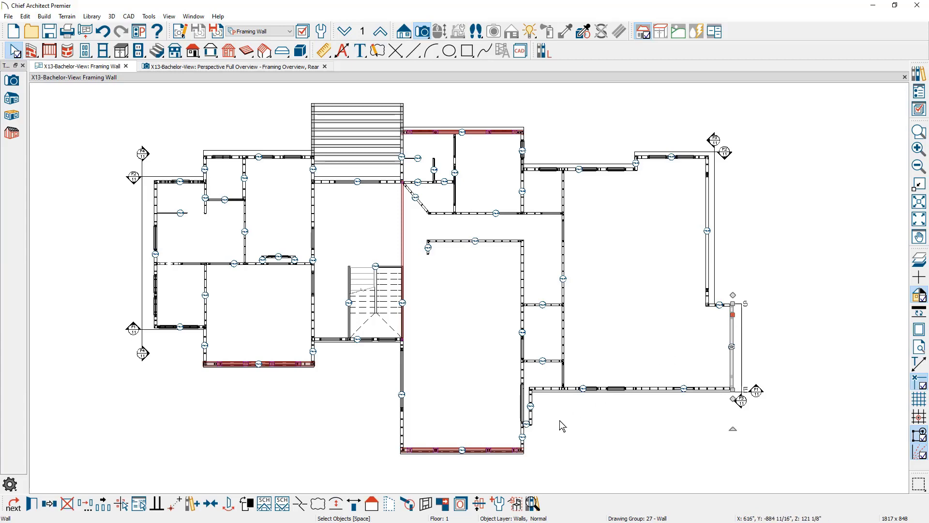
left_click(438, 502)
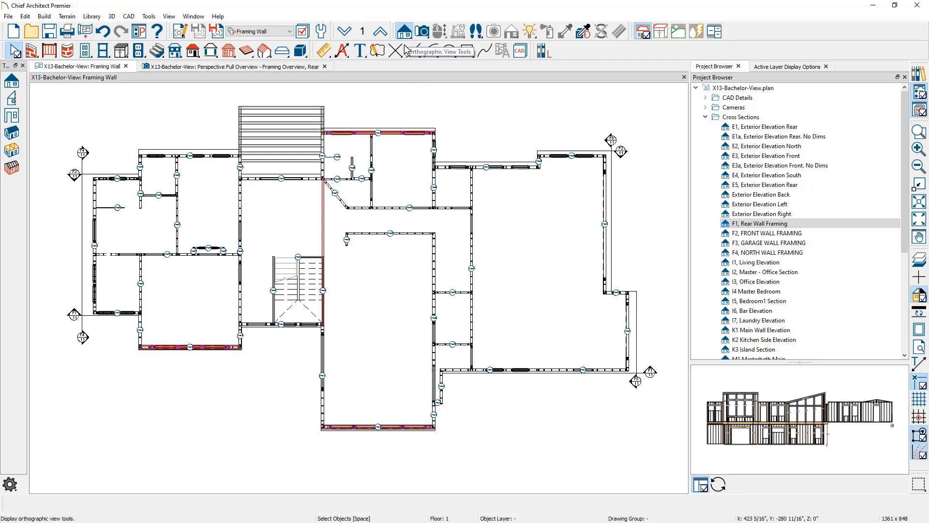
- Create a backclipped cross section from outside the projecting lower exterior wall, with its clip line just inside that wall
left_click(12, 100)
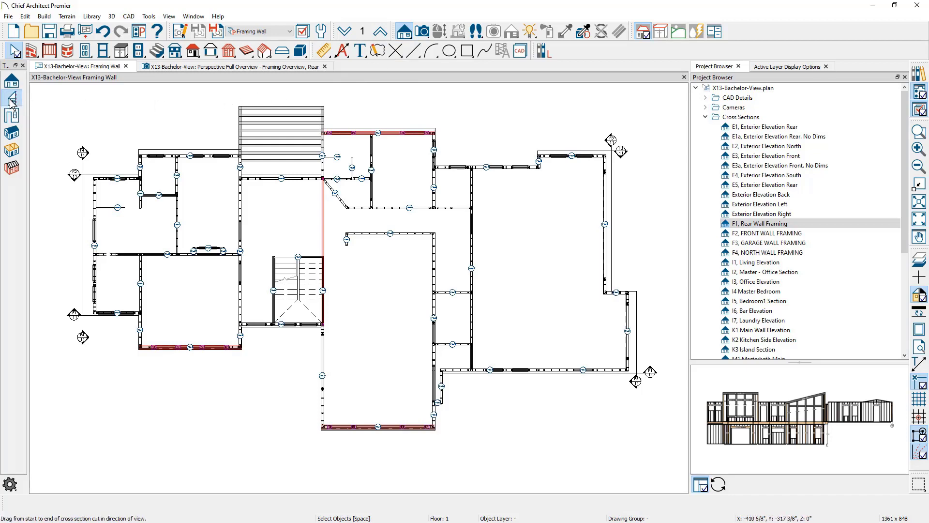
left_click_drag(309, 443, 308, 418)
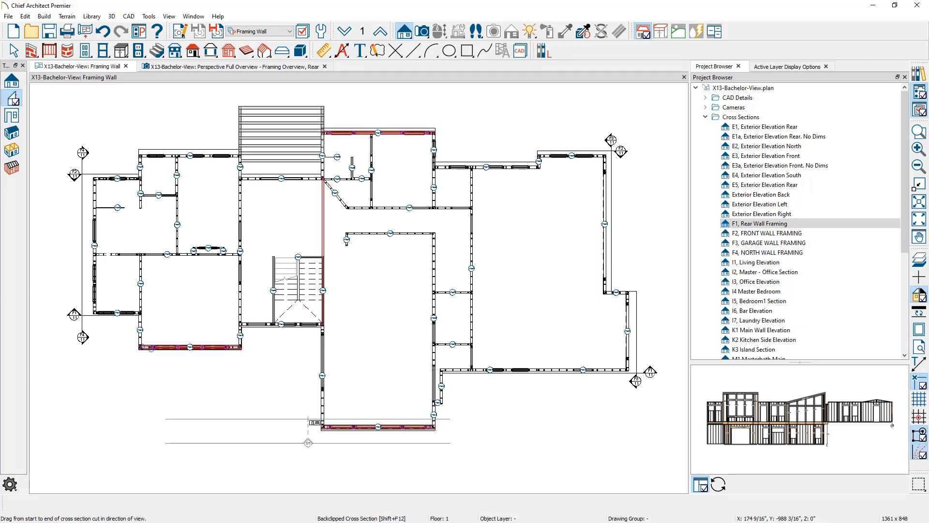
left_click_drag(308, 420, 308, 420)
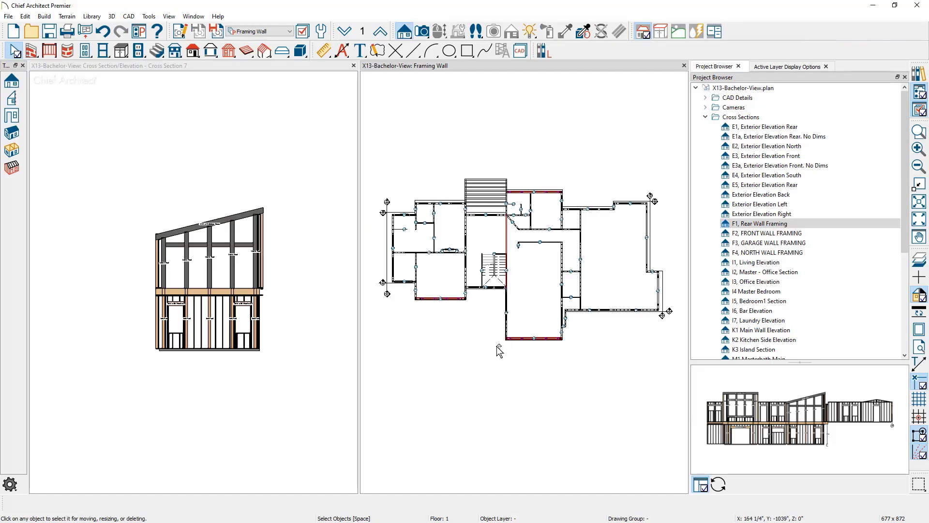
- Extend the cross section's clip line to the stair area and pull it back to just inside the projecting lower exterior wall
left_click(499, 346)
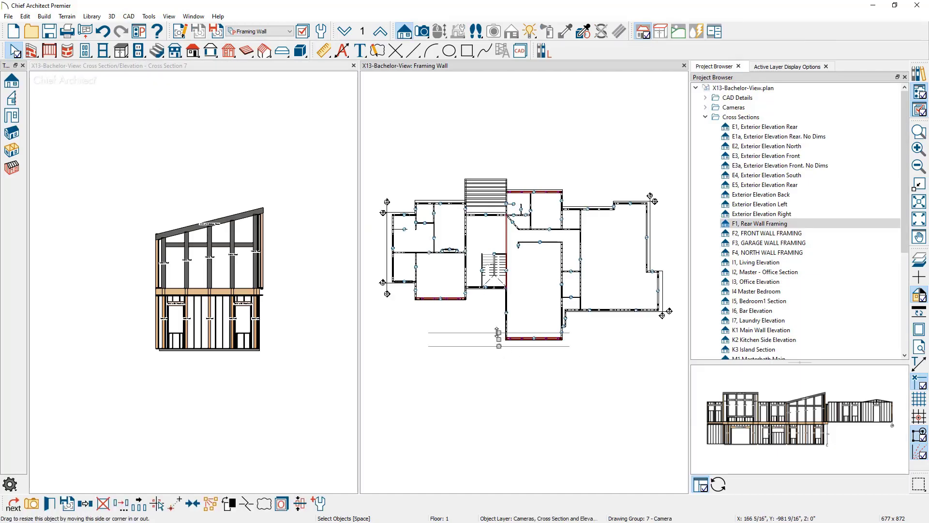
left_click_drag(485, 245, 489, 268)
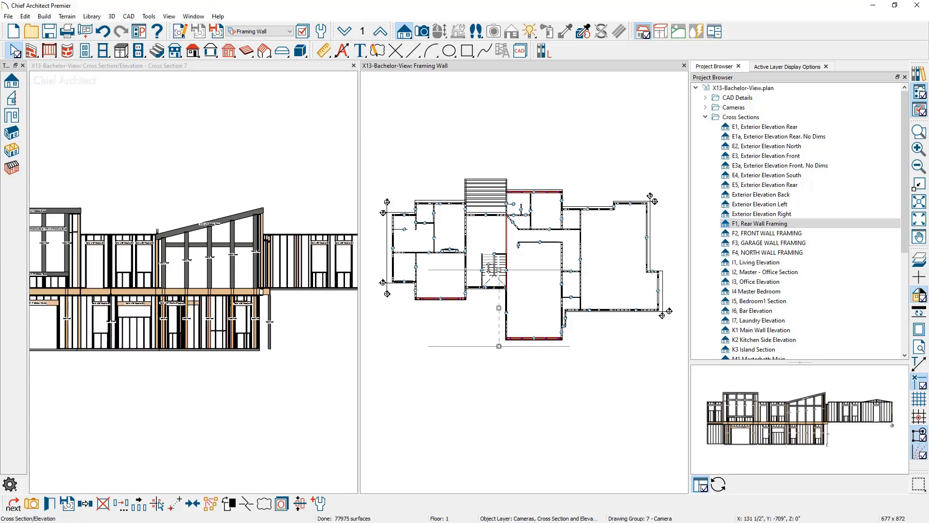
scroll(220, 322, "up", 1)
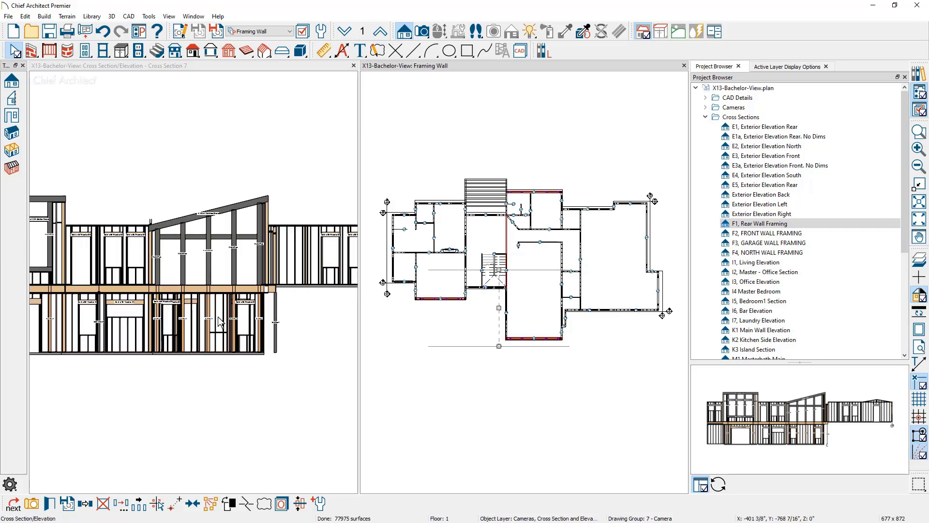
scroll(218, 318, "up", 3)
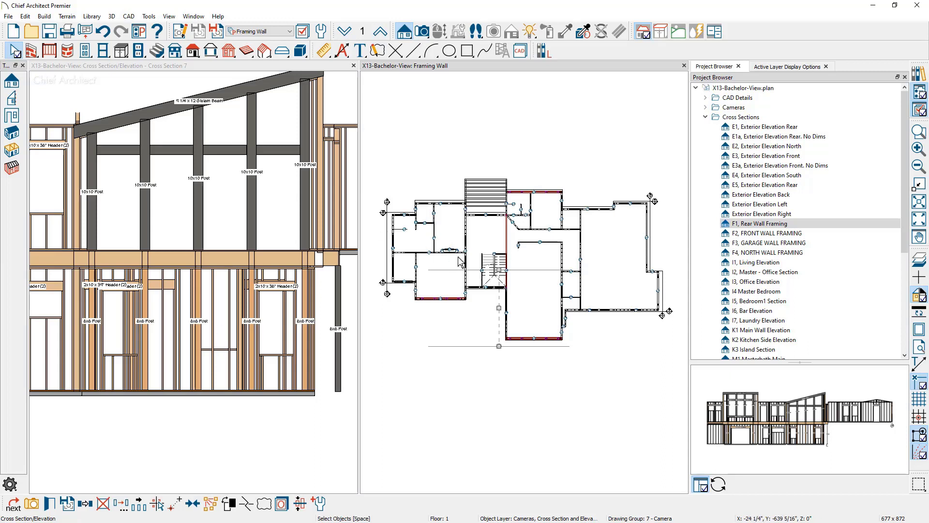
left_click_drag(496, 269, 496, 332)
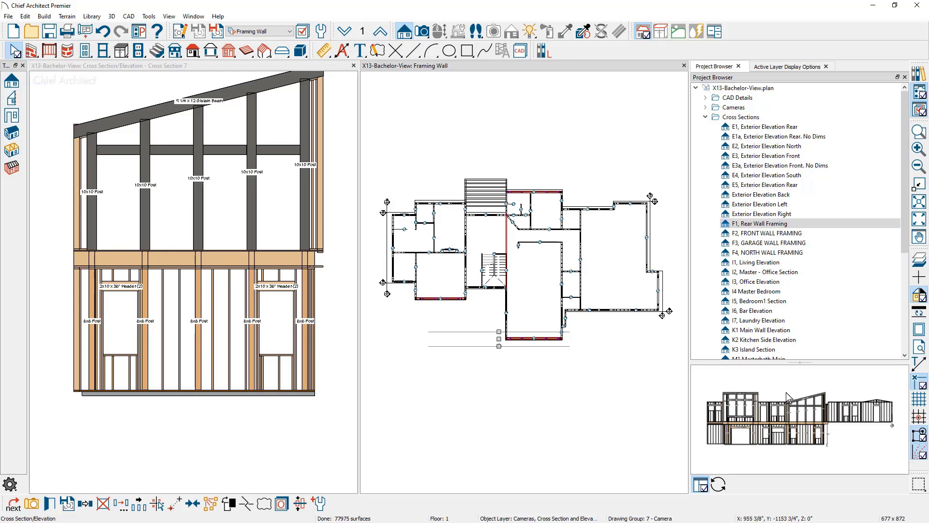
- Set the cross section's plan callout placement to Both Sides
double_click(500, 334)
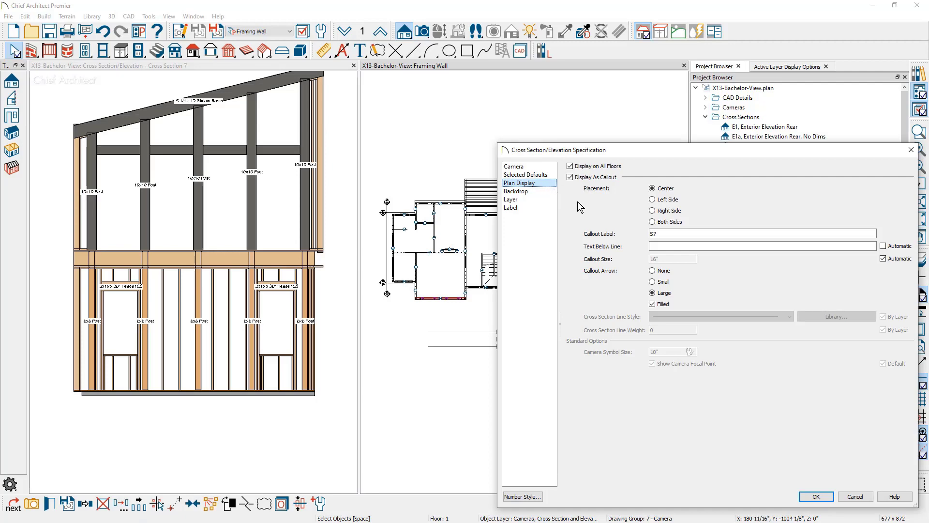
left_click(653, 222)
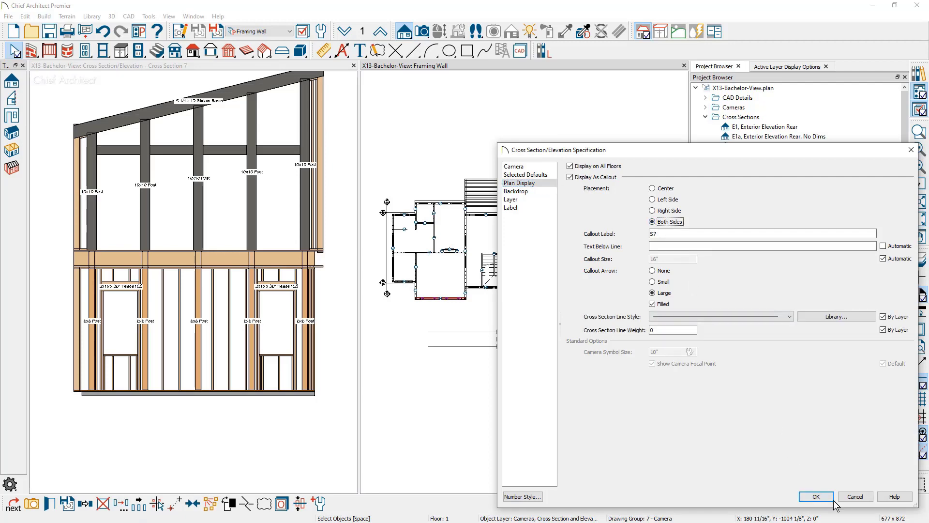
left_click(816, 496)
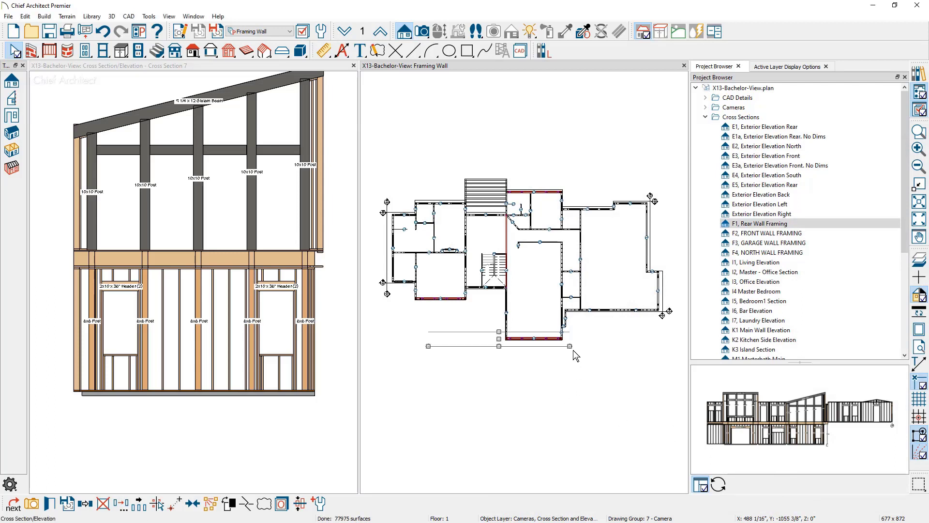
- Lengthen the cross section line at its right end so it extends past the far right exterior wall of the house
scroll(573, 349, "up", 1)
scroll(573, 349, "up", 1)
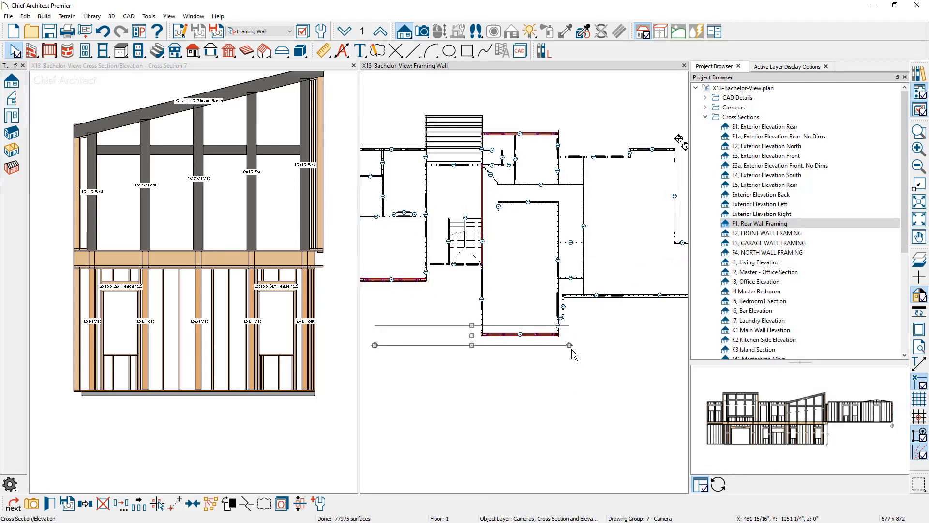
middle_click_drag(535, 367, 493, 369)
left_click_drag(525, 345, 673, 345)
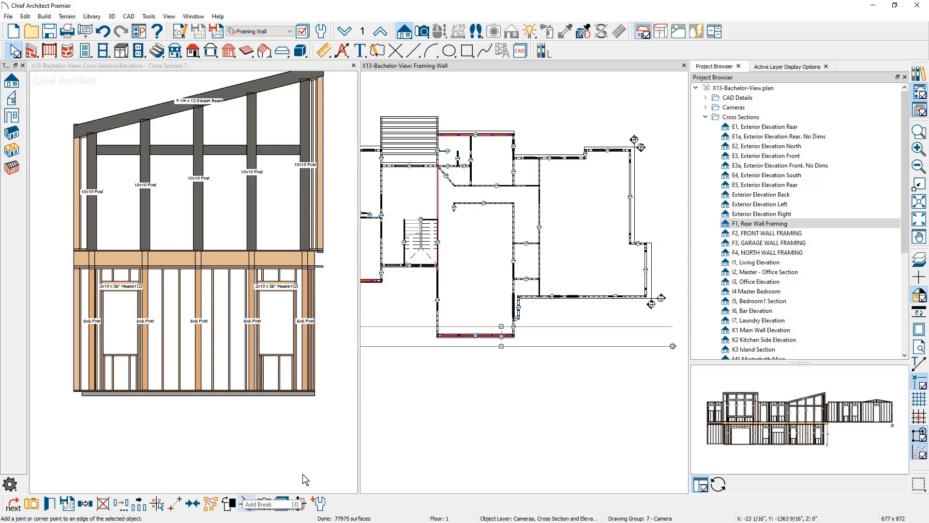
left_click(385, 472)
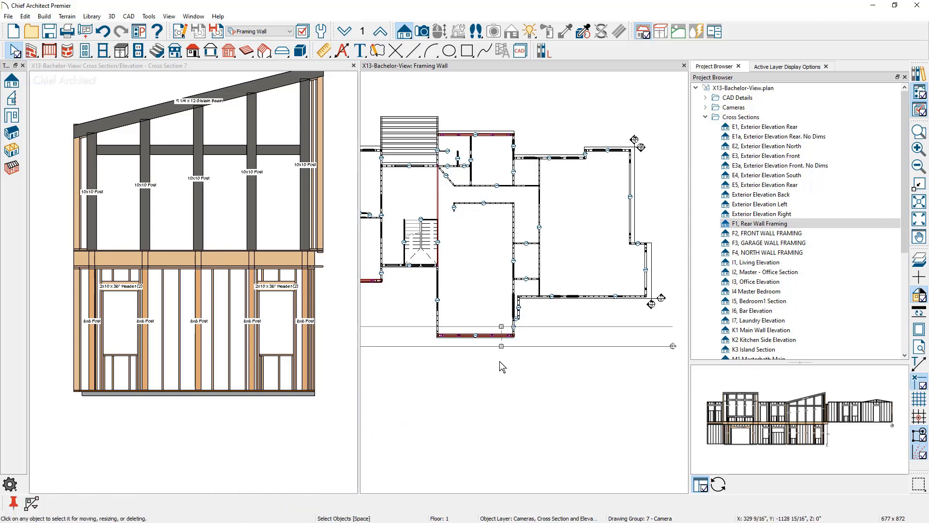
- Jog the cross section line beyond the projecting lower wall, placing its right portion just outside the right wing's lower exterior wall
left_click(519, 346)
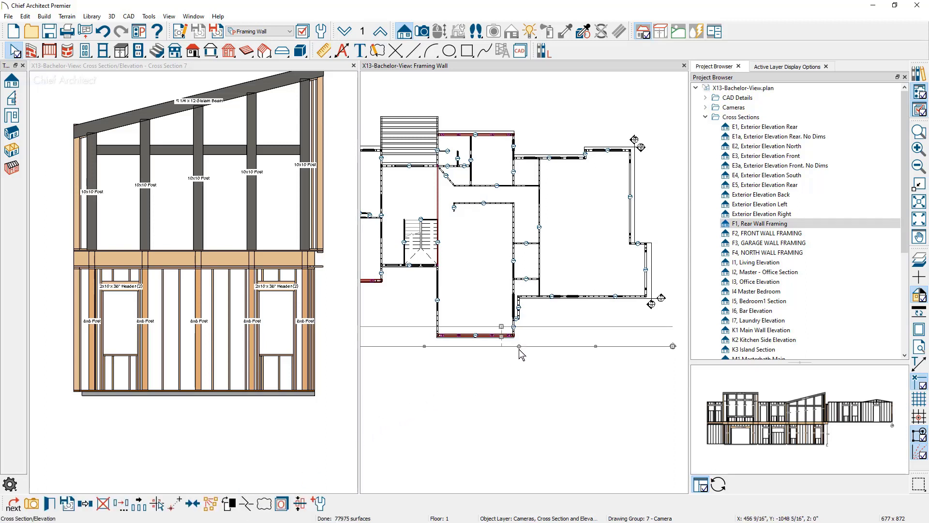
left_click_drag(592, 347, 586, 306)
left_click(261, 326)
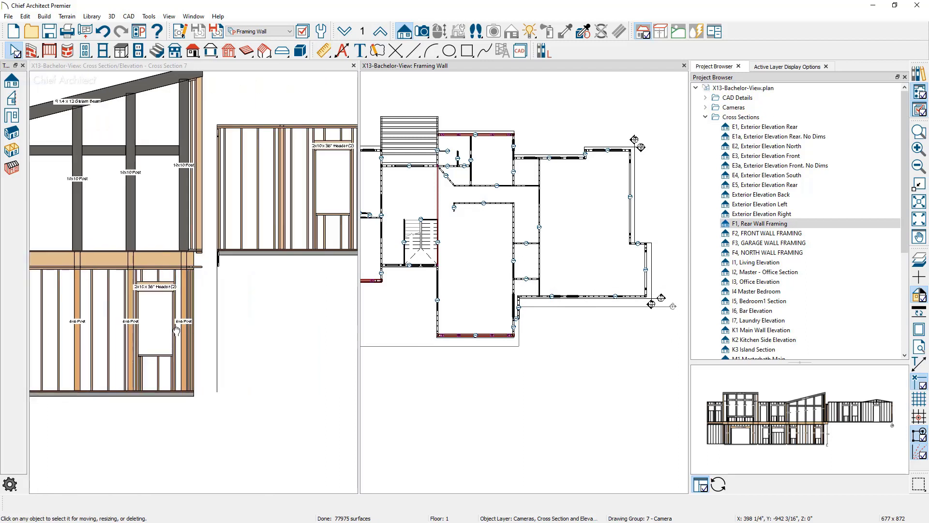
scroll(228, 348, "down", 3)
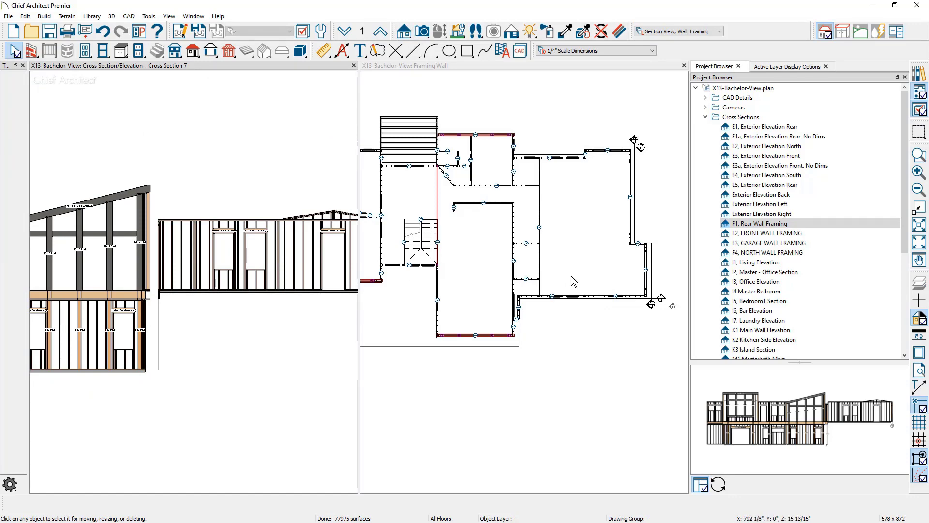
- Open the F1, Rear Wall Framing section from its plan callout and show its active layer display options
double_click(661, 303)
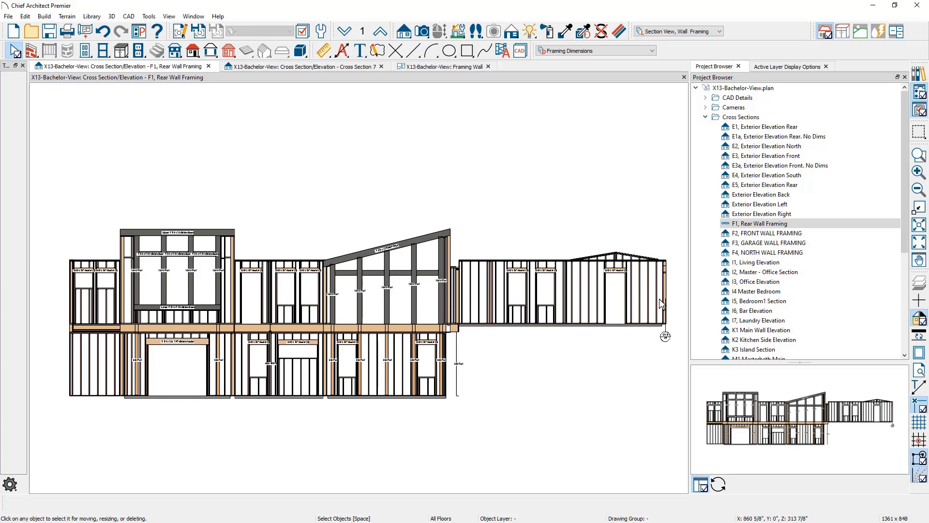
left_click(783, 68)
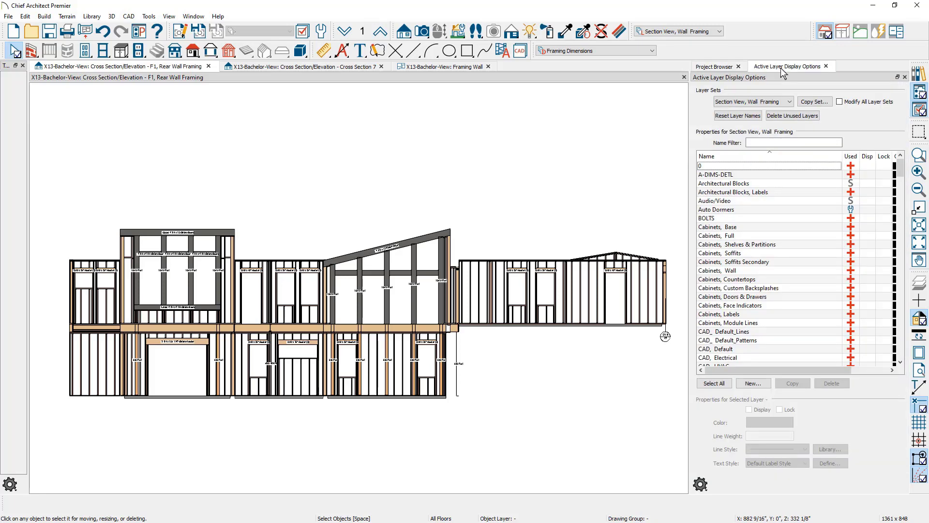
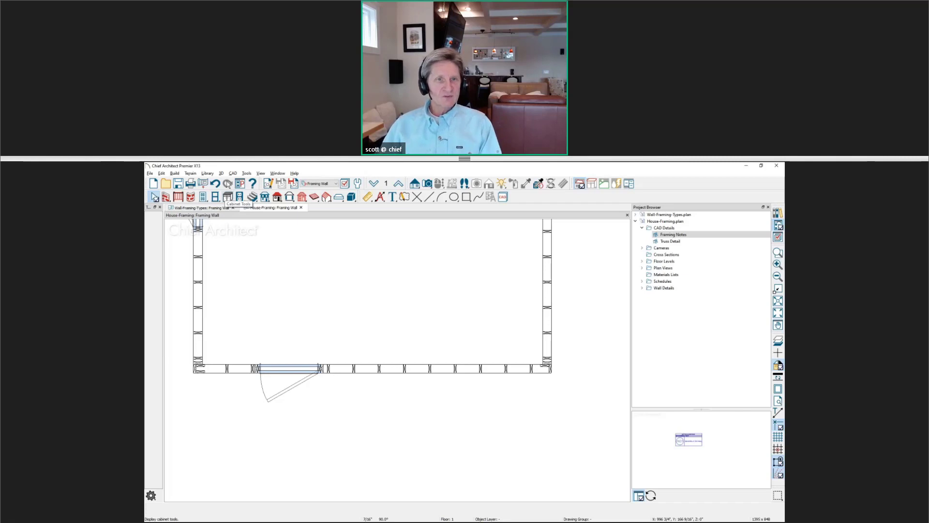
- Place a framing reference marker at the outer lower-right corner of the exterior walls in the House-Framing plan
left_click(302, 197)
left_click(153, 277)
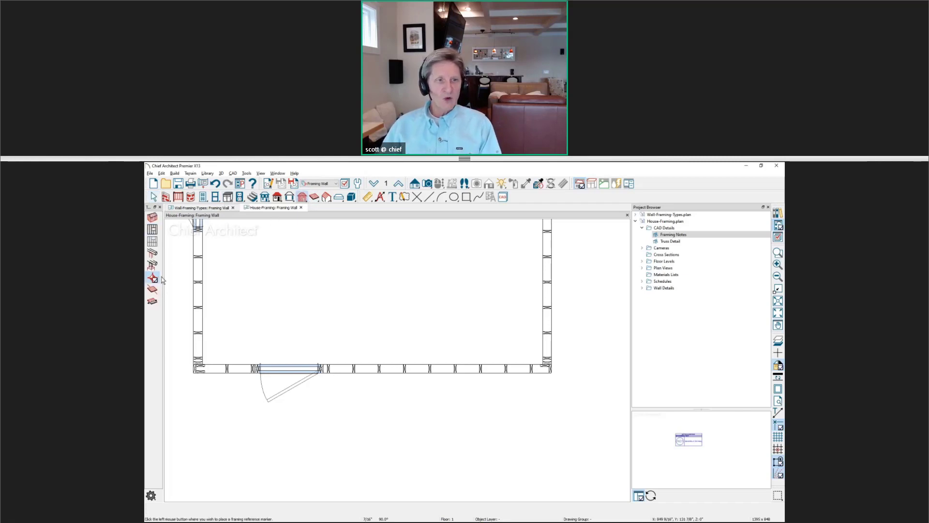
left_click(551, 372)
scroll(542, 387, "up", 3)
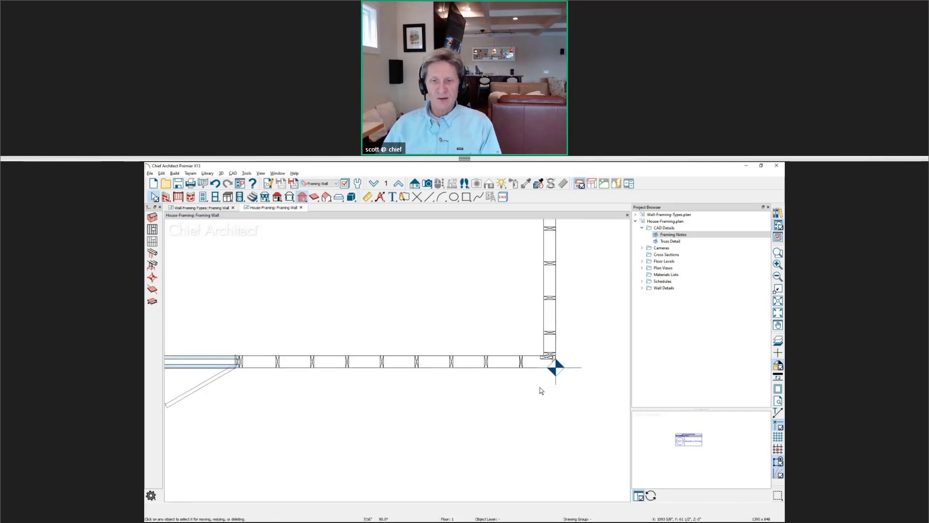
- Copy the third stud from the marked corner 2" to the left, agreeing to turn off Automatic Wall Framing
scroll(541, 391, "up", 1)
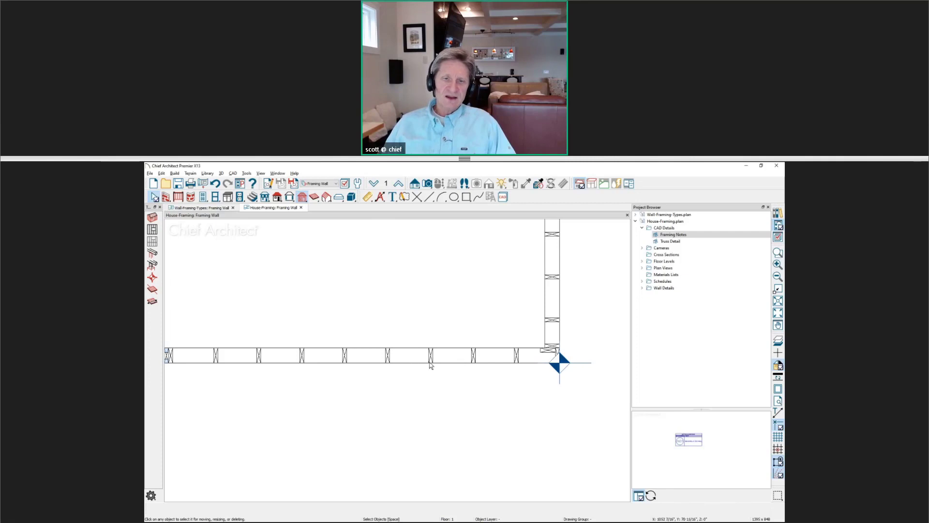
scroll(431, 364, "up", 2)
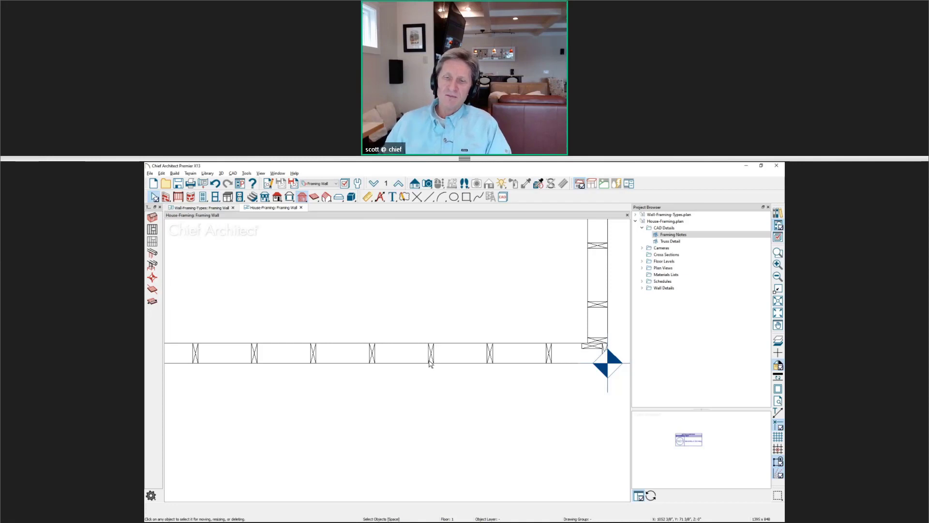
left_click_drag(406, 318, 456, 380)
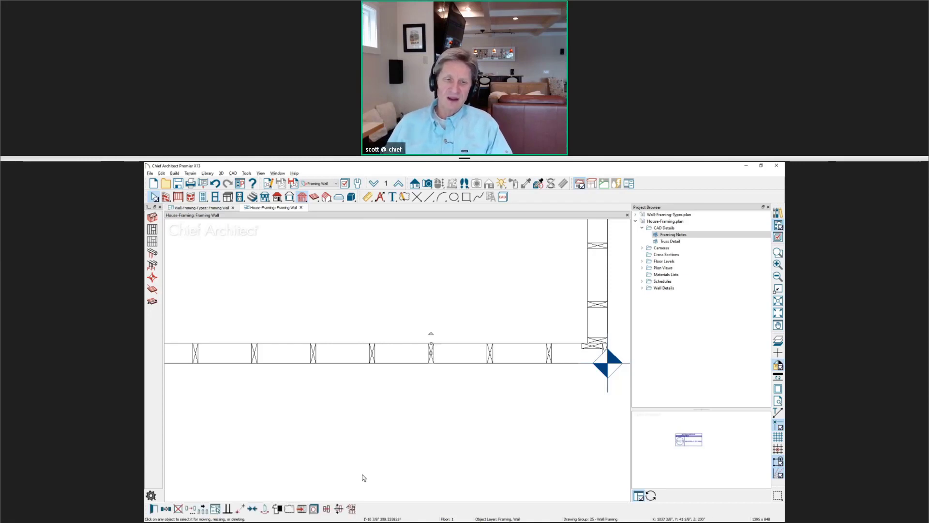
left_click(431, 353)
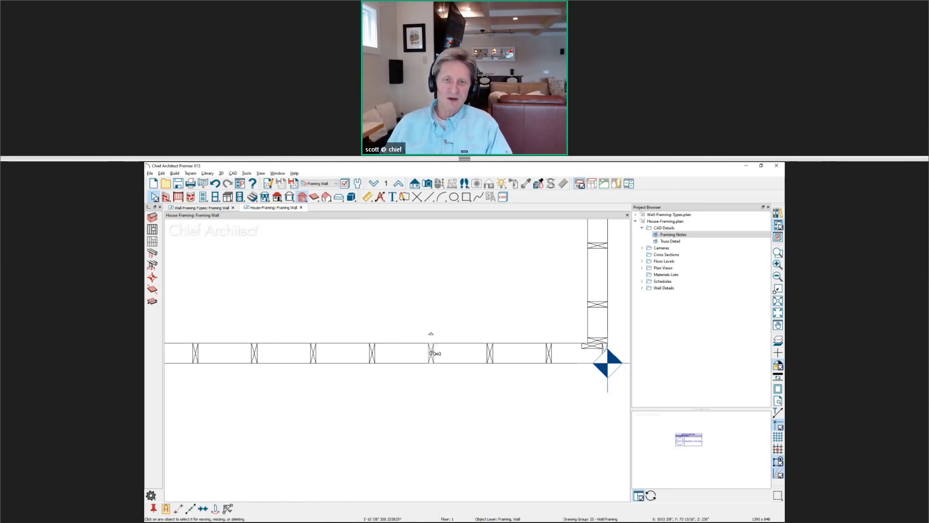
left_click_drag(430, 354, 420, 353)
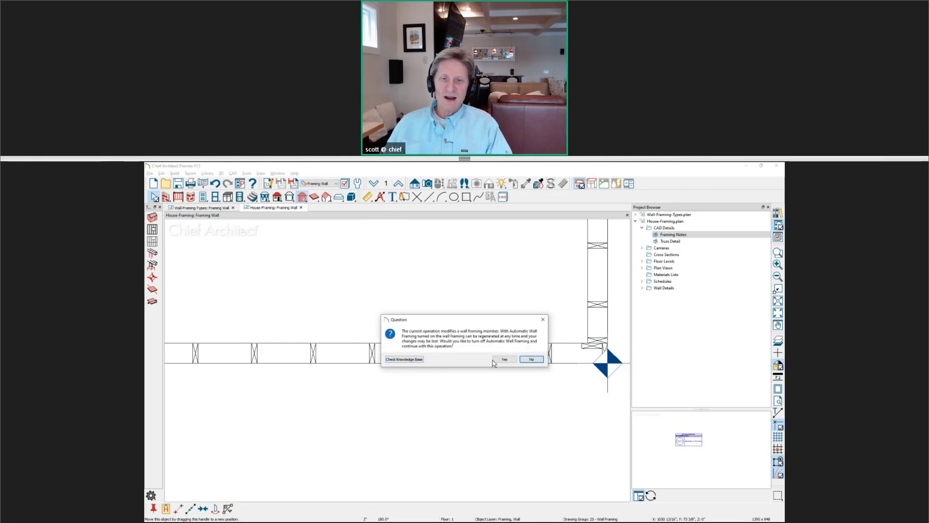
left_click(502, 359)
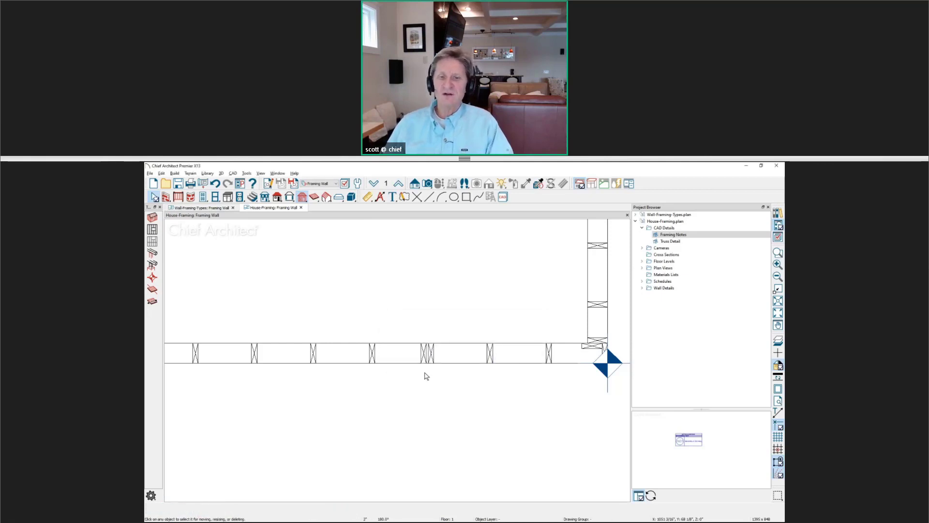
- Move the copied stud 3/4" to the right so it sits against the original stud
scroll(426, 376, "up", 1)
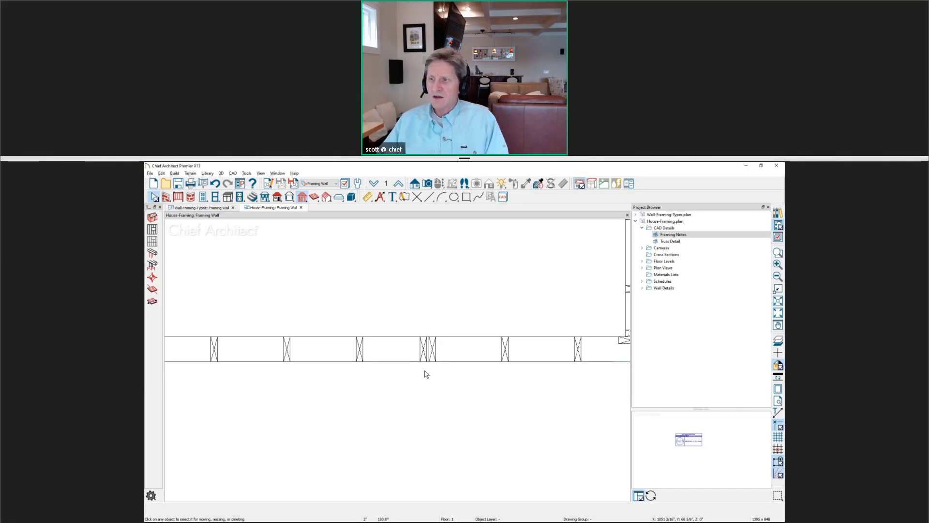
scroll(426, 374, "down", 2)
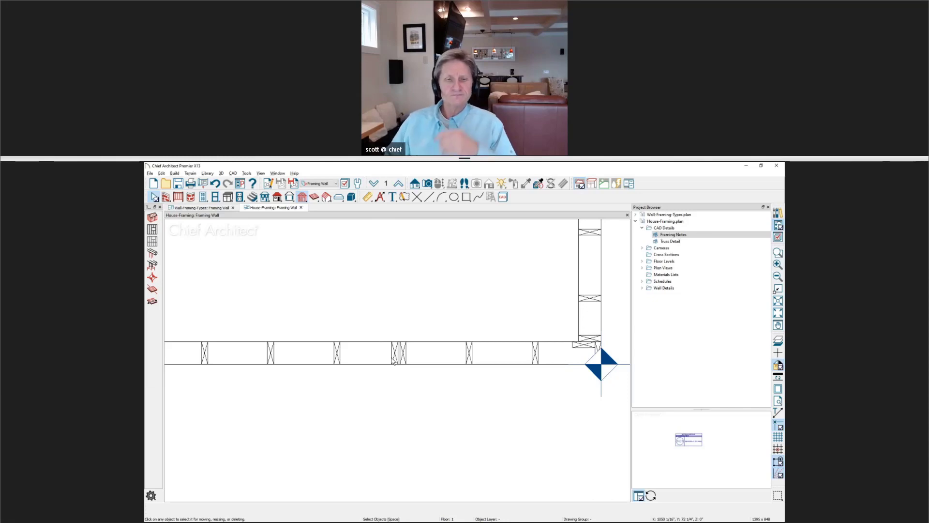
left_click_drag(378, 332, 397, 353)
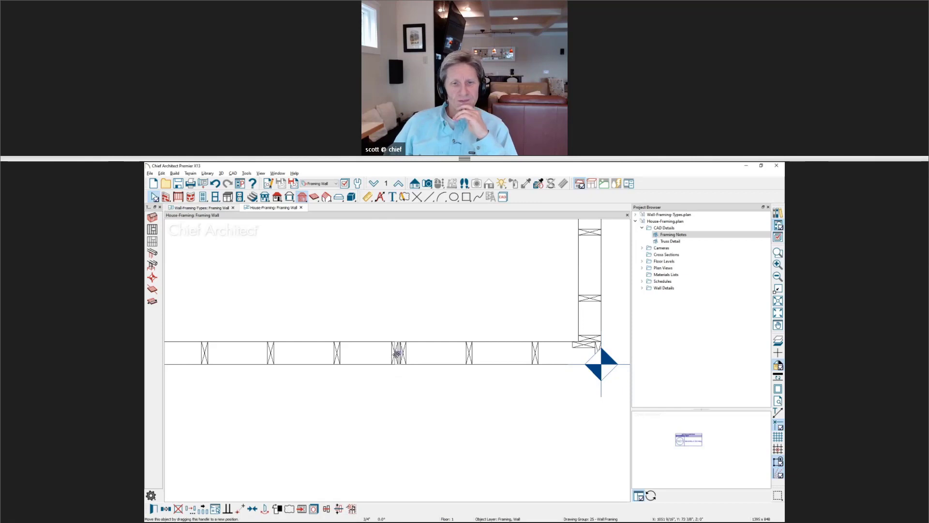
scroll(404, 369, "down", 1)
left_click(407, 373)
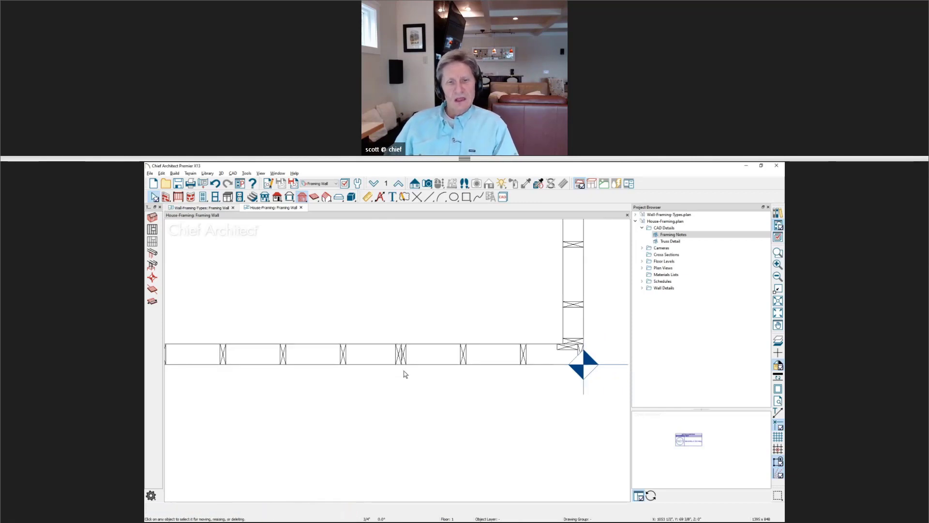
scroll(442, 367, "down", 3)
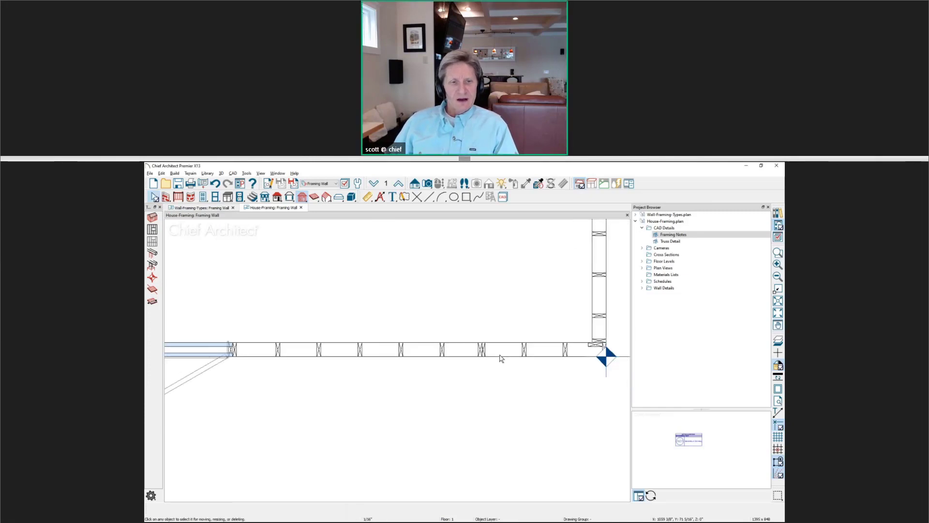
left_click_drag(468, 329, 483, 367)
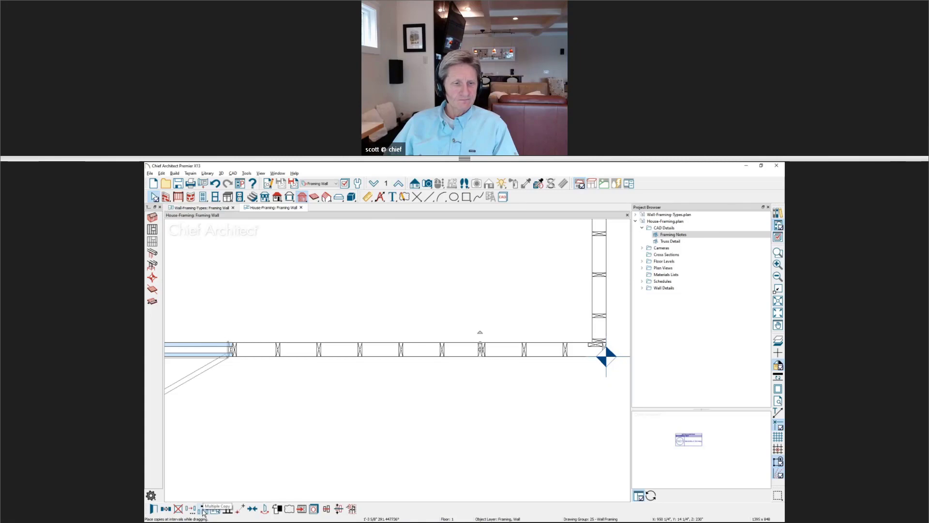
left_click(354, 443)
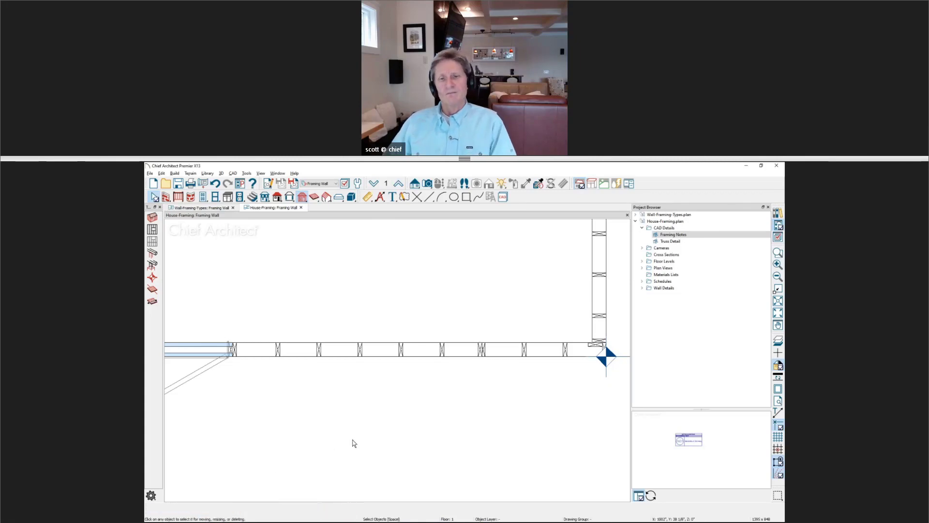
scroll(389, 415, "down", 1)
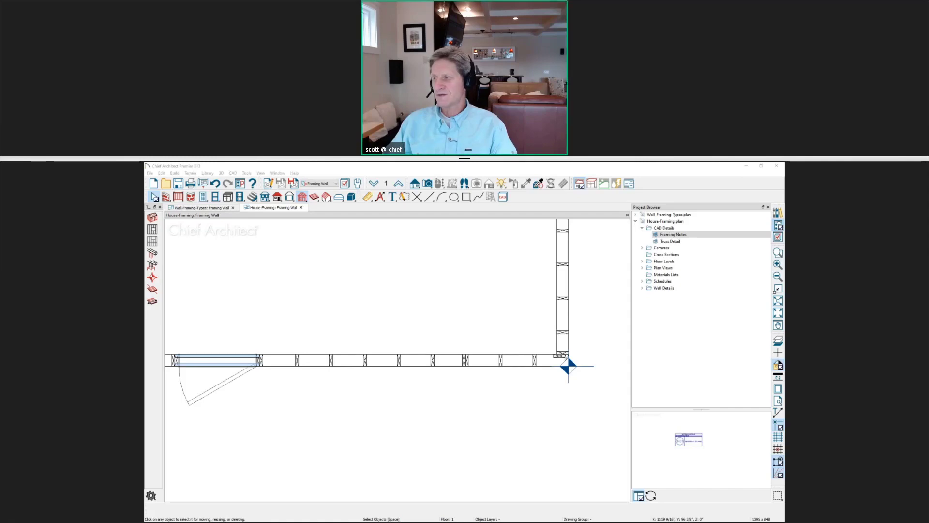
- Examine the roof purlin framing in the Purlin-Example picture in Windows Photo Viewer and close the picture
left_click_drag(663, 225, 402, 163)
scroll(505, 378, "up", 3)
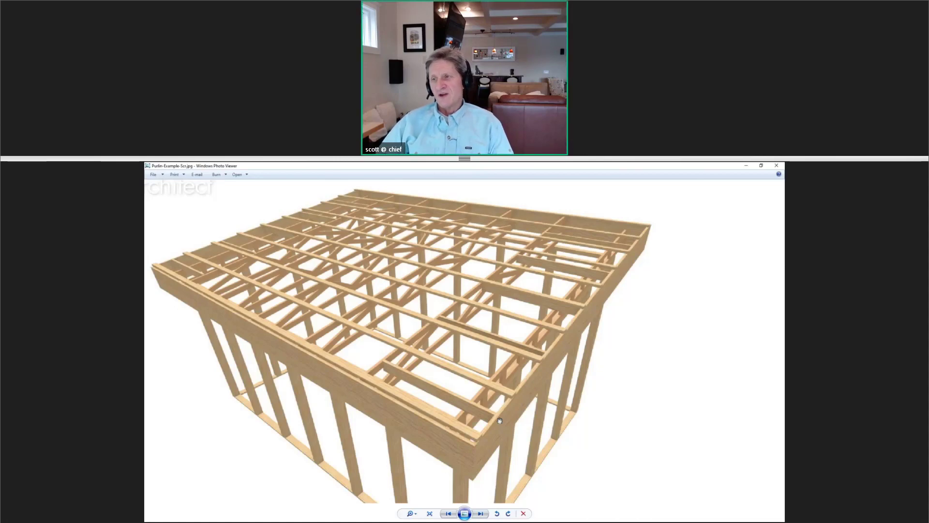
left_click(775, 166)
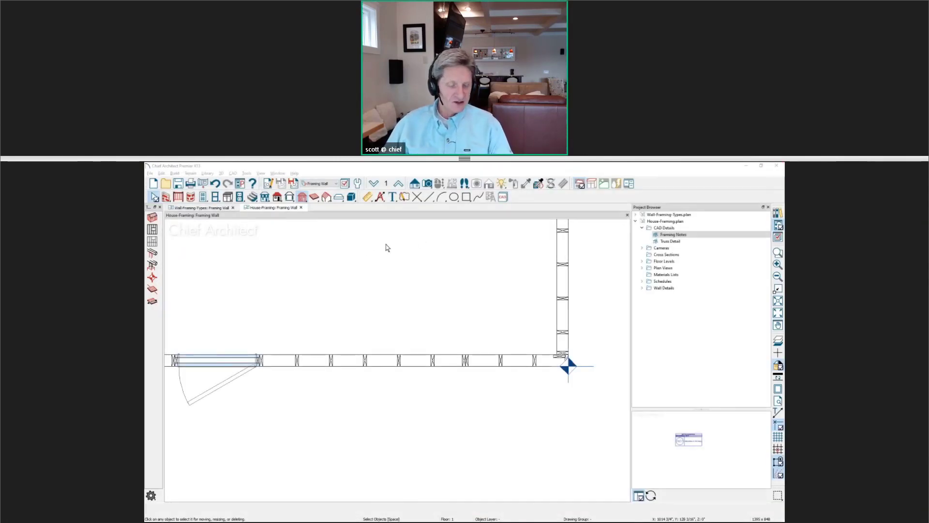
- In Chief Architect, examine the lookout width and depth in the roof framing settings and close them without applying changes
left_click(288, 166)
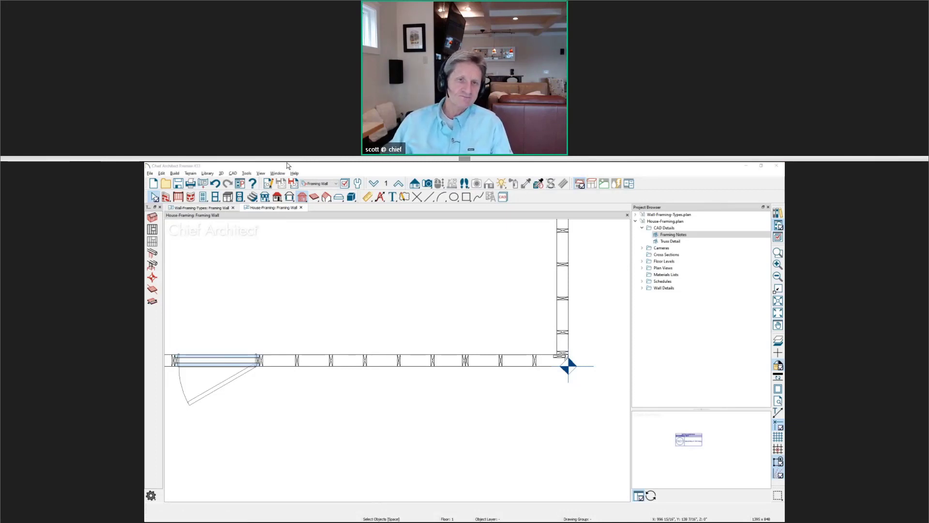
left_click(294, 184)
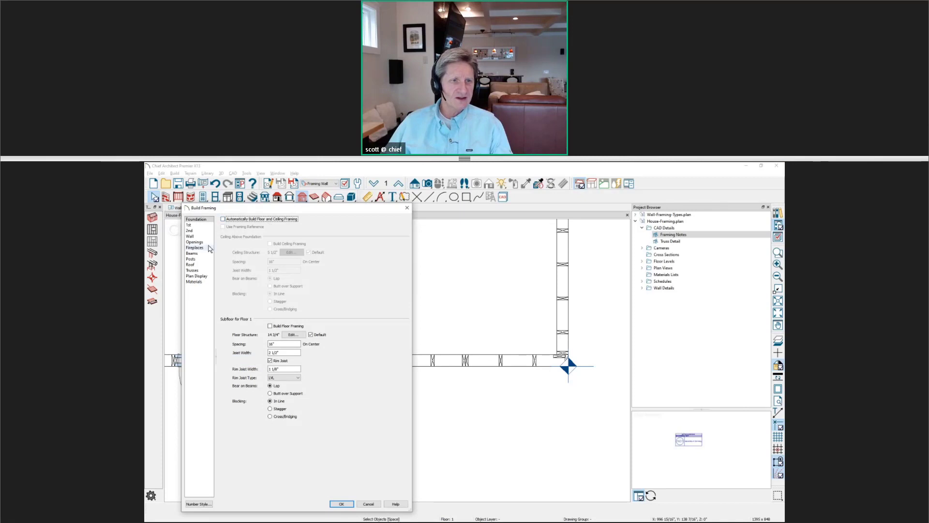
left_click(203, 264)
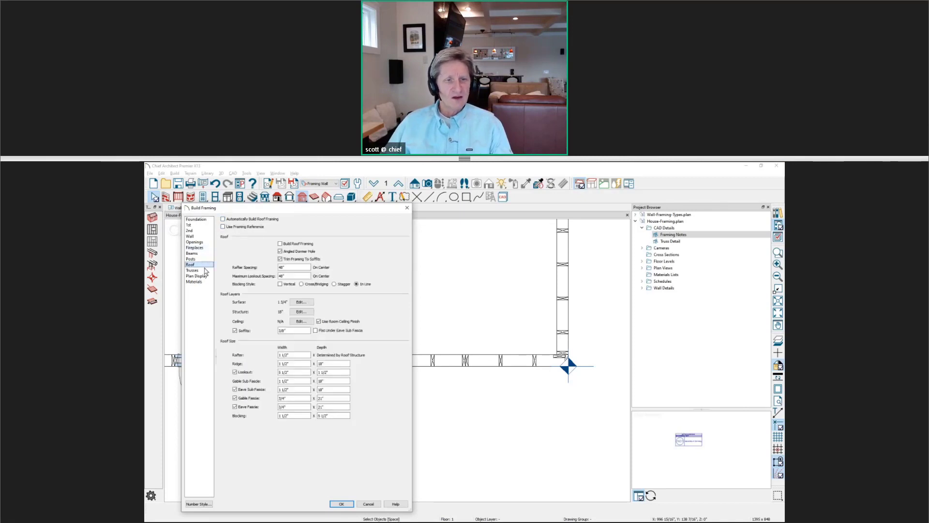
left_click(292, 372)
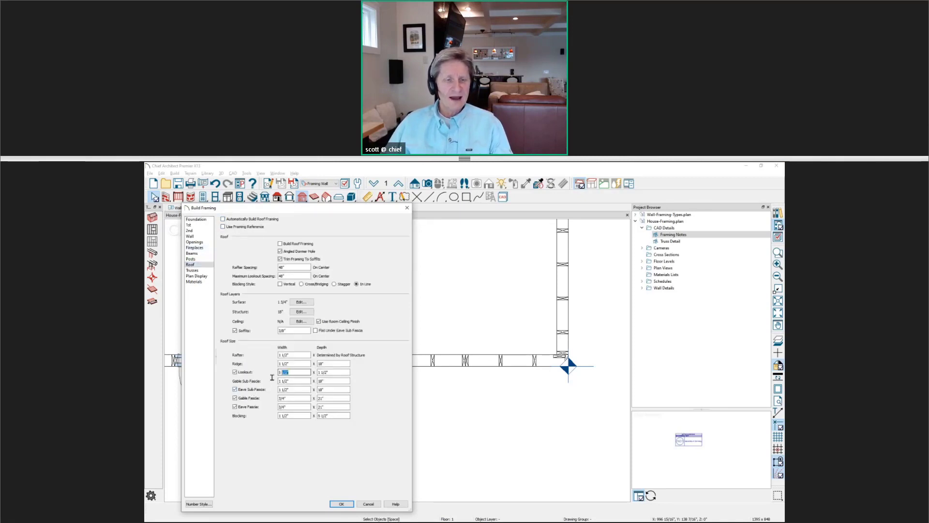
type("5 1/2\"")
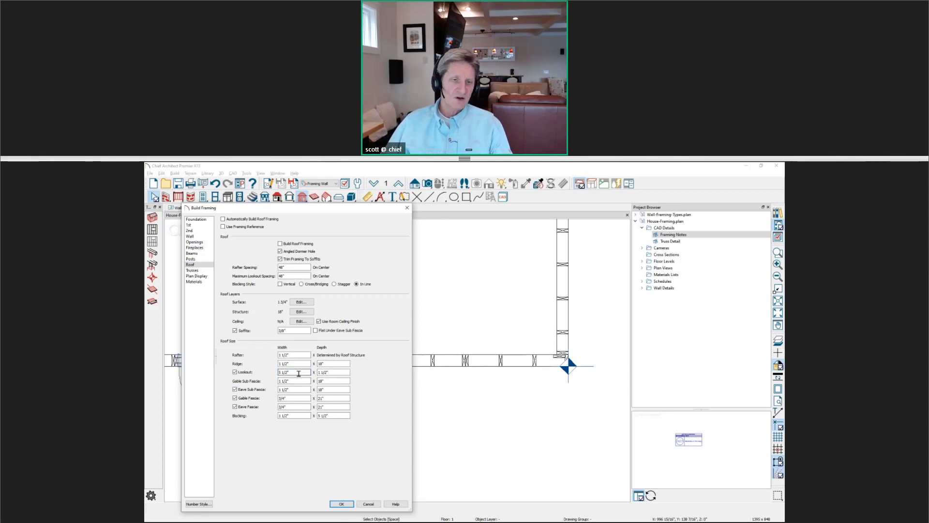
left_click_drag(298, 373, 276, 377)
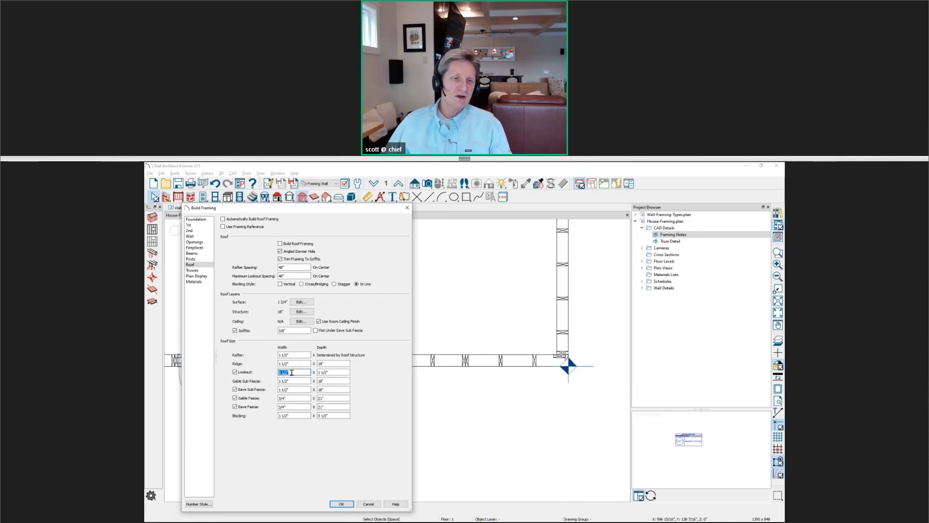
key("Tab")
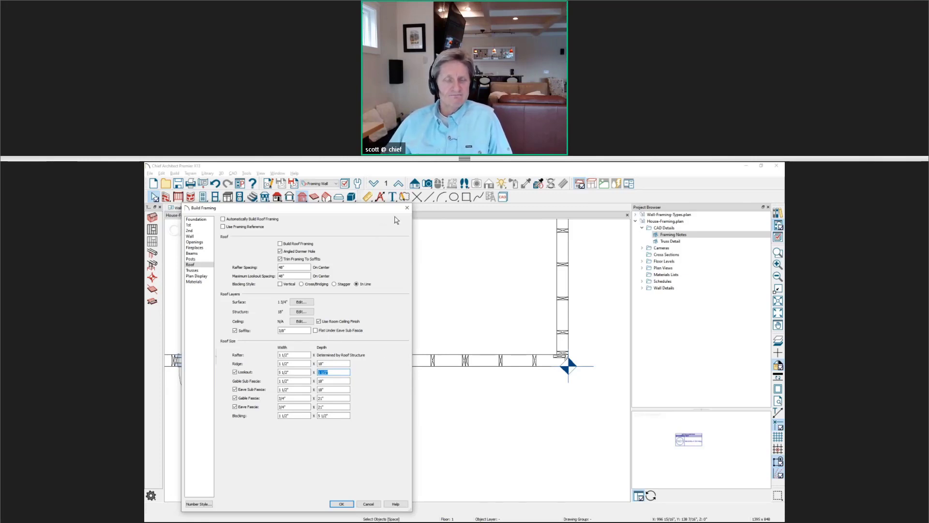
left_click(407, 207)
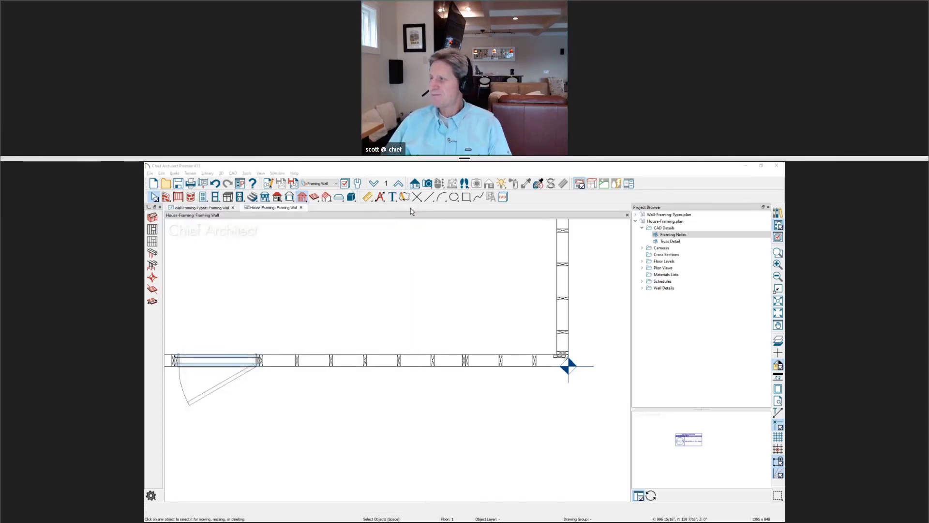
- View the Wall Framing questions picture in Windows Photo Viewer and return to the stair area of the house plan
key("alt+Tab")
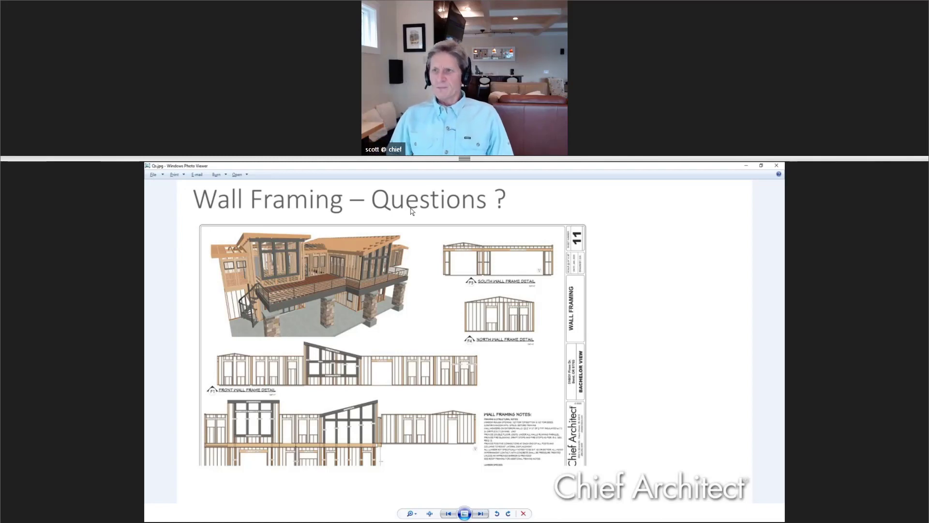
left_click(748, 166)
scroll(493, 399, "down", 2)
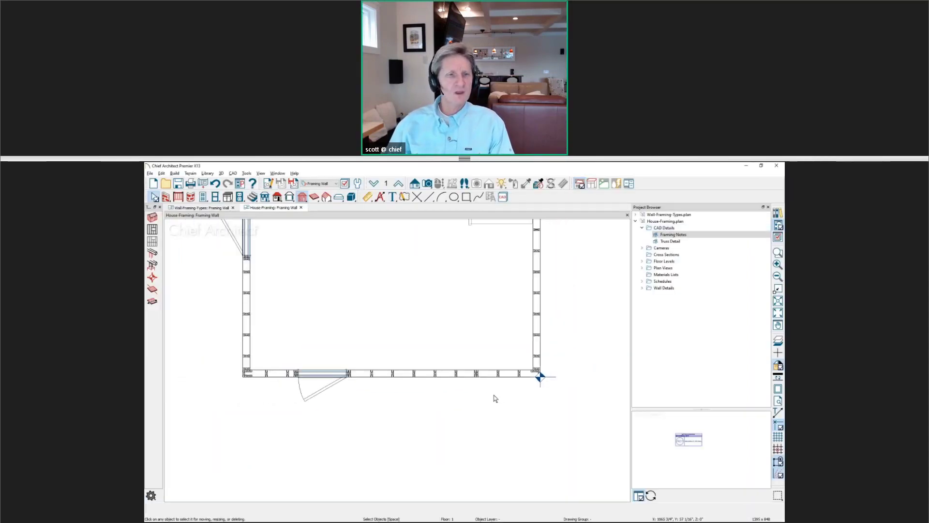
scroll(469, 427, "up", 5)
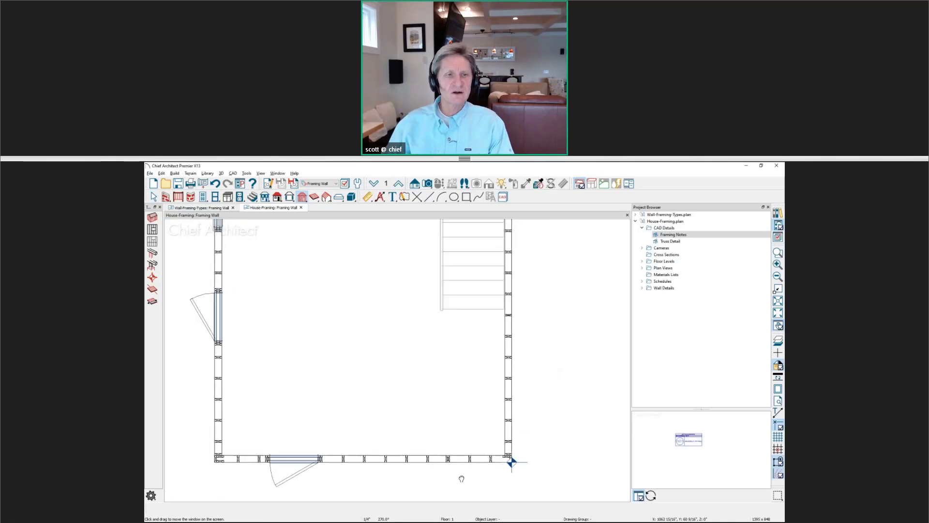
- Review the roof framing options in the Build Framing settings and accept them
scroll(495, 425, "down", 1)
scroll(491, 417, "down", 1)
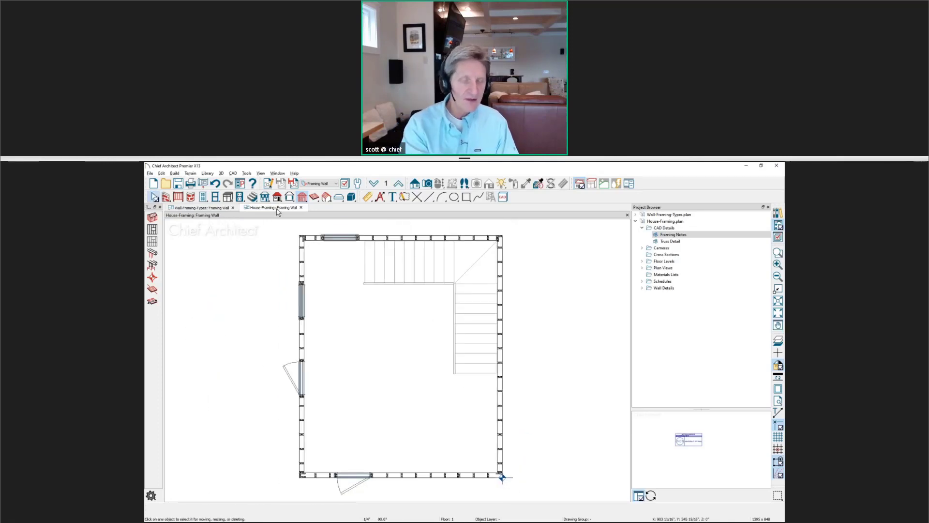
key("ctrl+shift+f")
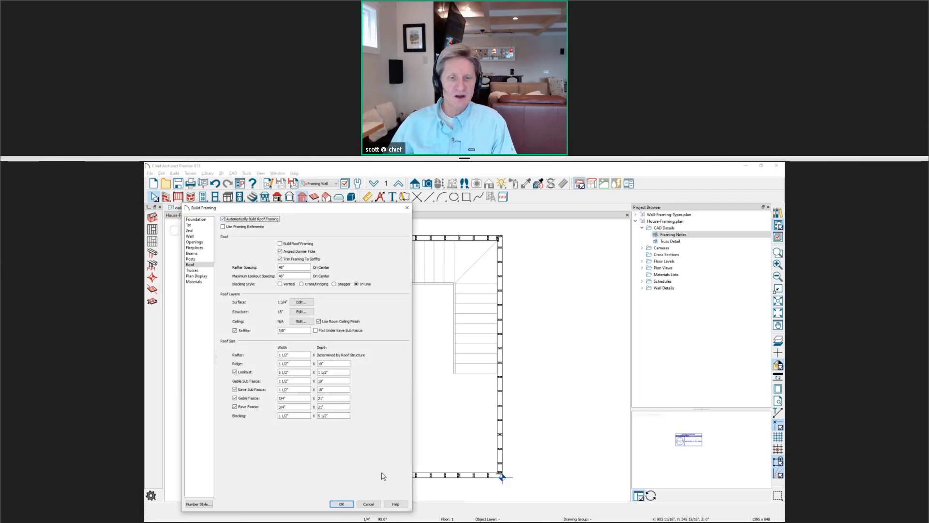
left_click(341, 504)
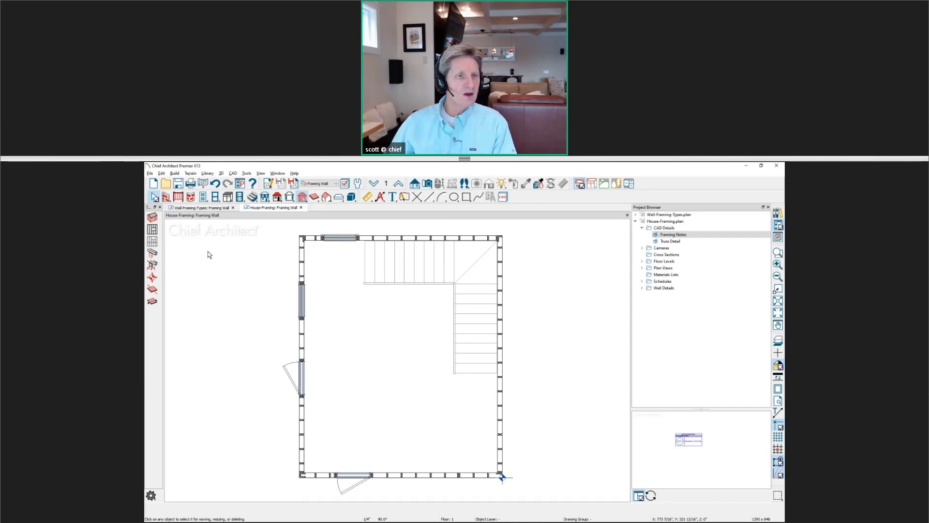
- Draw a floor/ceiling beam about 22'-6" long from the upper exterior wall to the lower exterior wall, near the building's west side
left_click(314, 197)
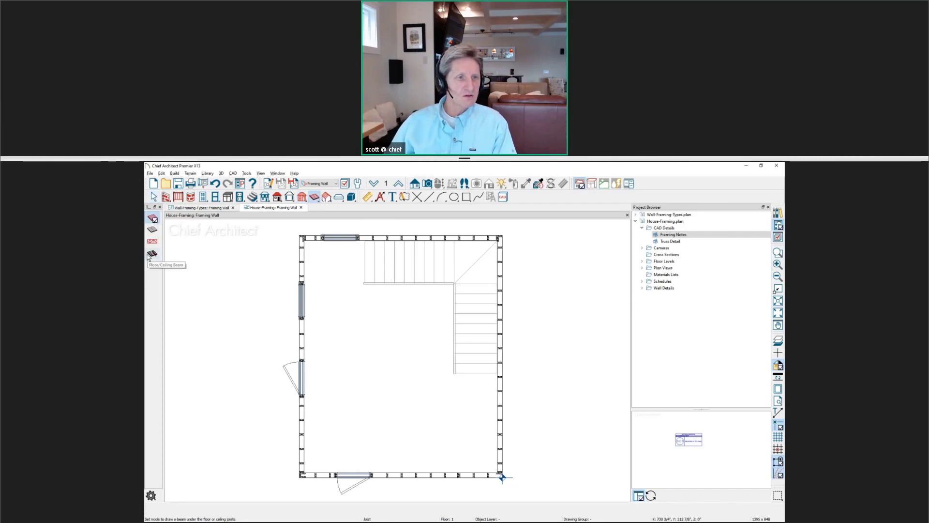
left_click(152, 254)
left_click_drag(331, 293, 351, 478)
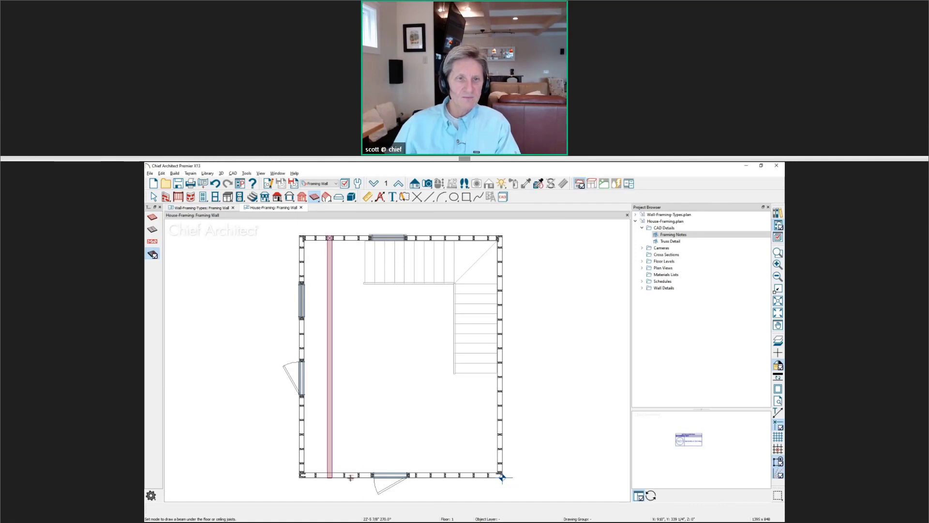
key("space")
- Open a wall detail of the upper exterior wall that supports the new beam's end
scroll(313, 334, "up", 3)
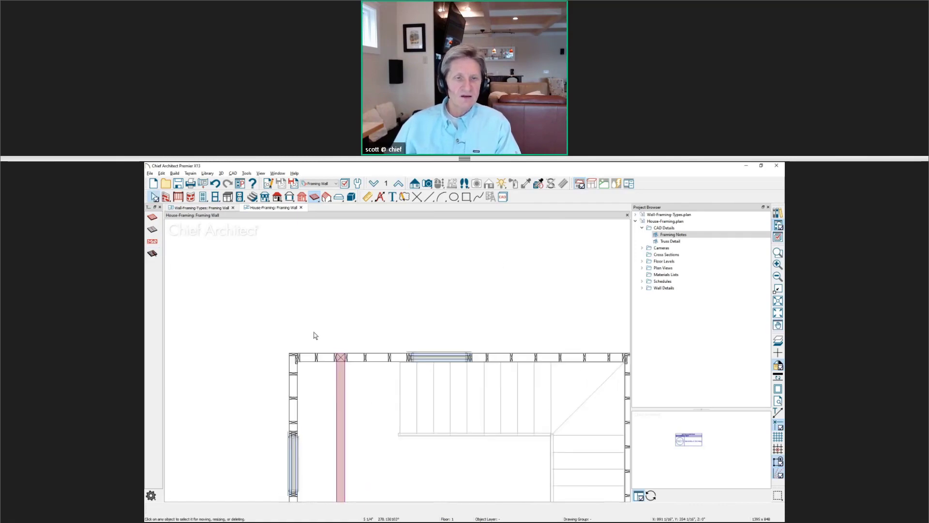
scroll(332, 361, "up", 1)
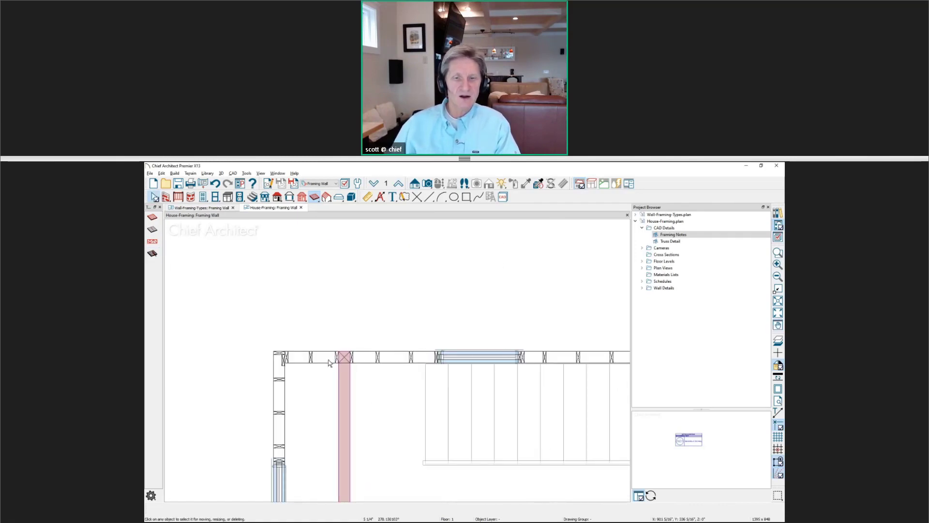
left_click(364, 359)
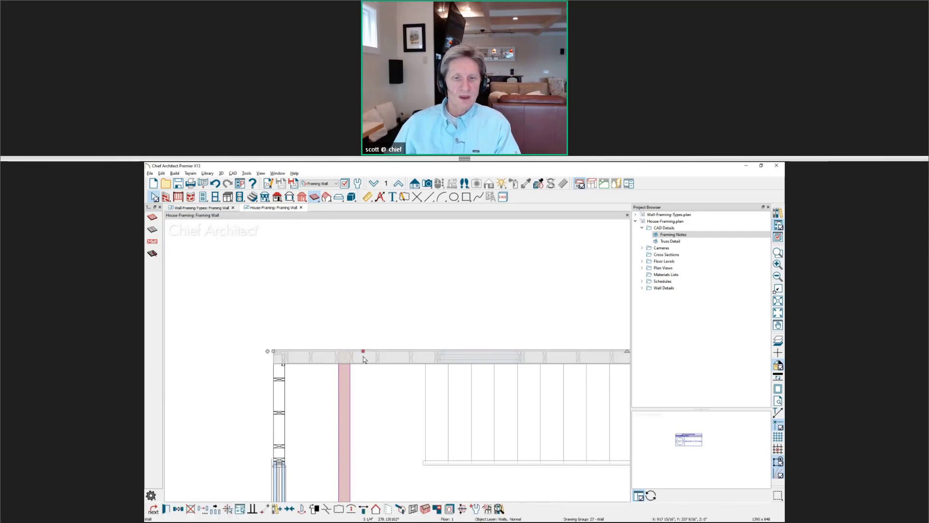
left_click(414, 509)
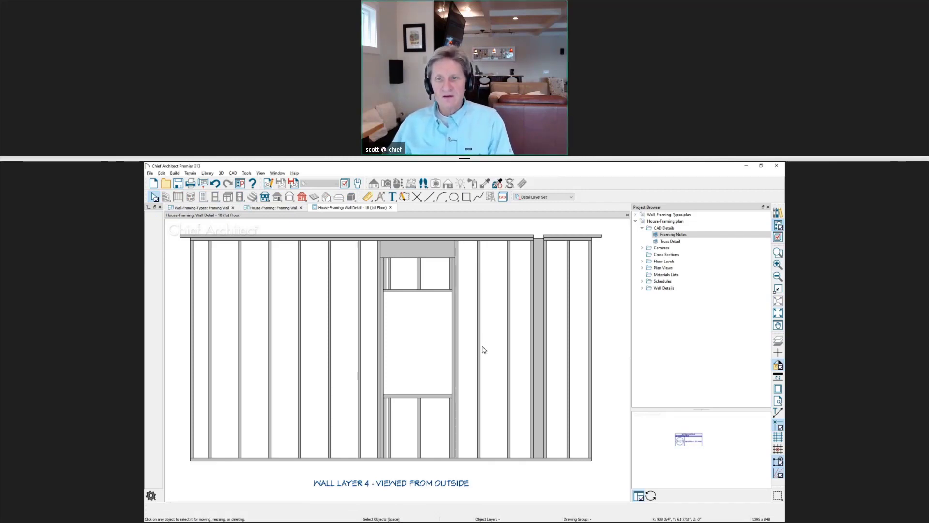
- Place a framing schedule in the empty area beside the wall detail
scroll(478, 349, "down", 1)
middle_click_drag(510, 377, 324, 373)
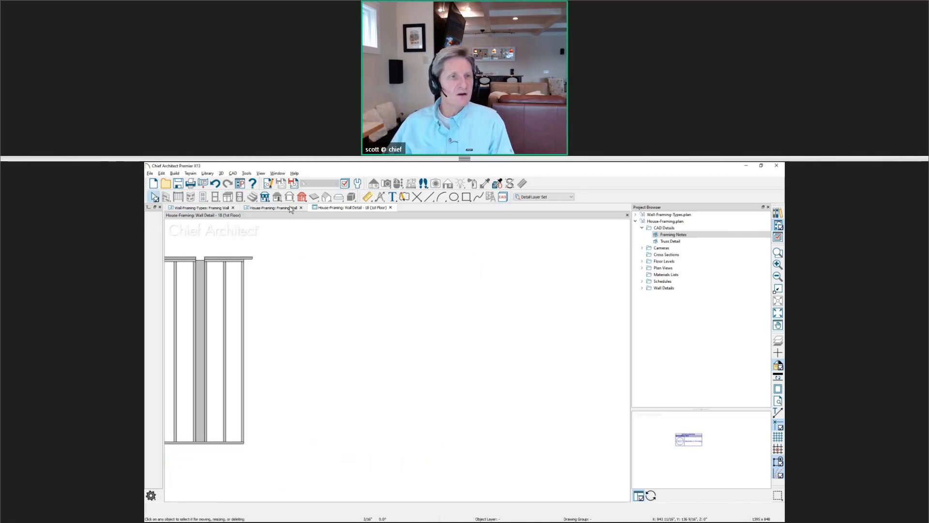
left_click(246, 173)
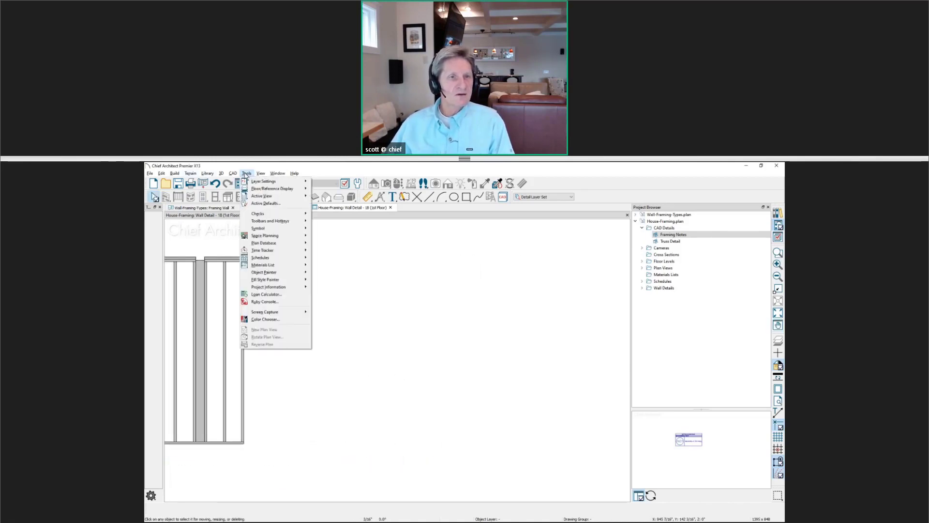
mouse_move(260, 259)
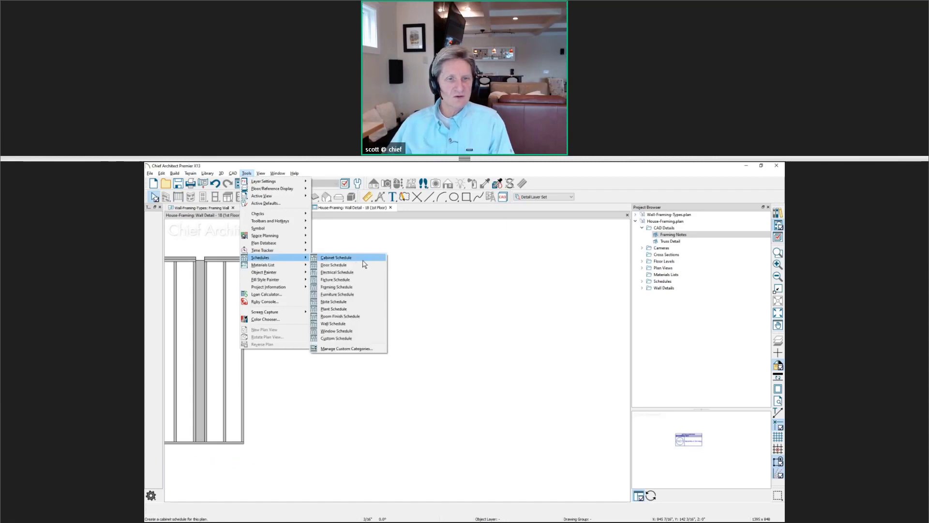
left_click(364, 286)
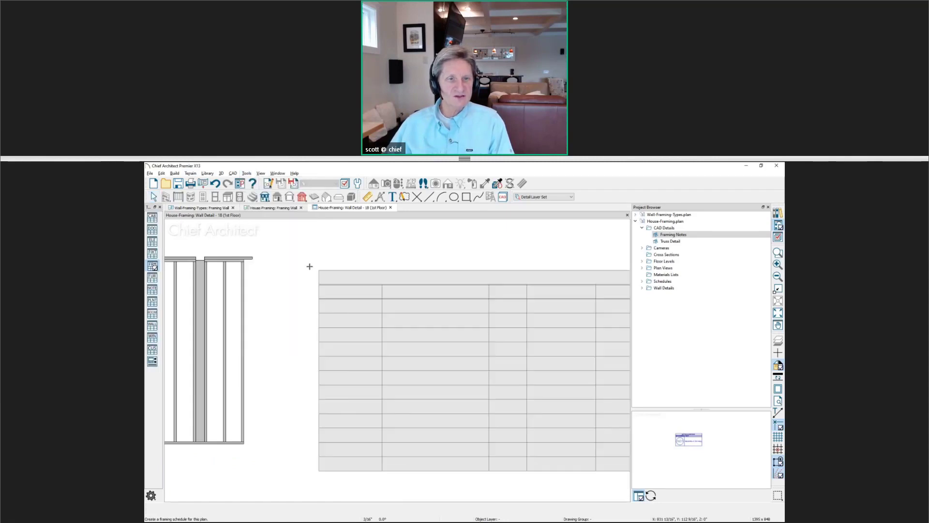
left_click(282, 254)
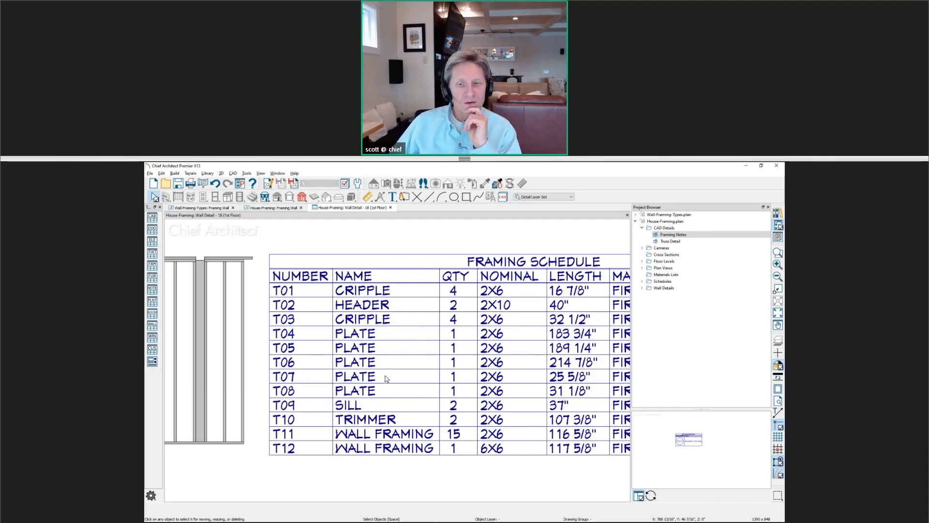
scroll(396, 448, "down", 1)
scroll(446, 435, "down", 1)
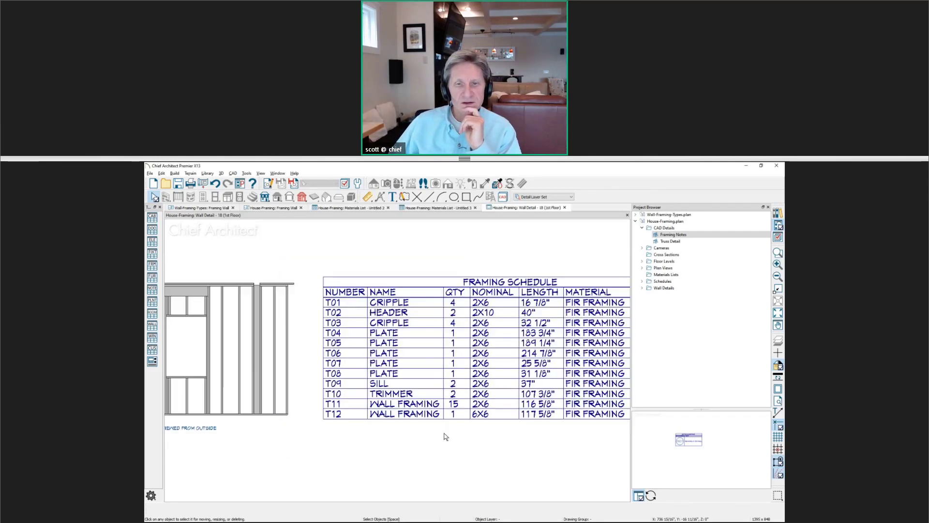
scroll(418, 387, "down", 1)
scroll(366, 385, "down", 2)
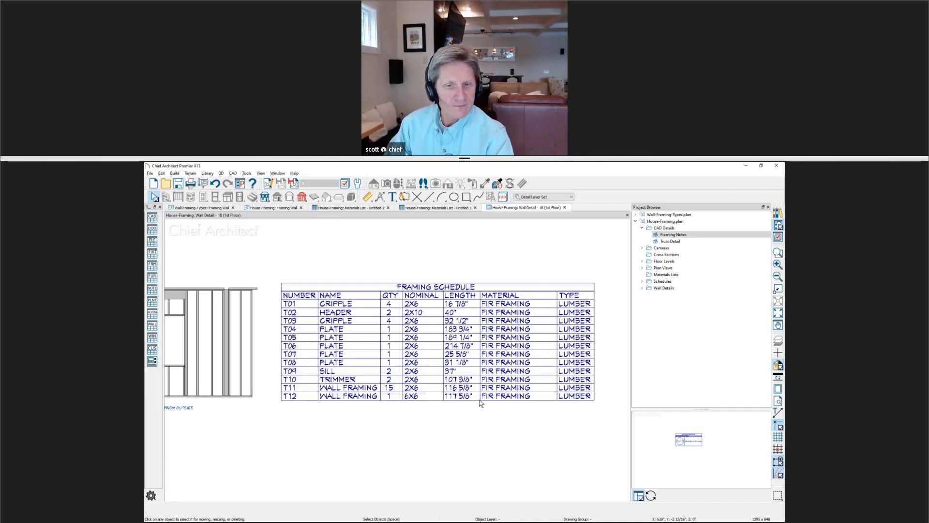
- Turn on display of the Framing, Labels layer in the wall detail's Detail Layer Set
middle_click_drag(237, 363, 367, 353)
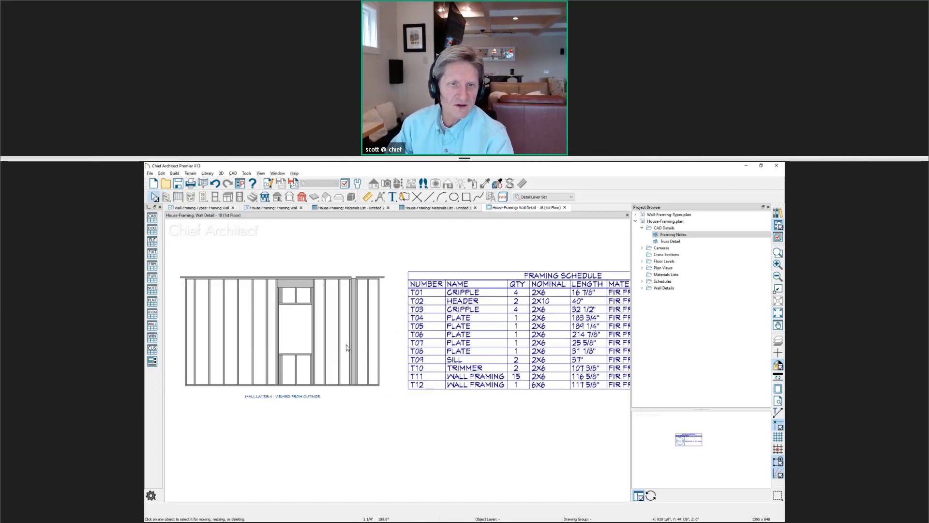
left_click(353, 347)
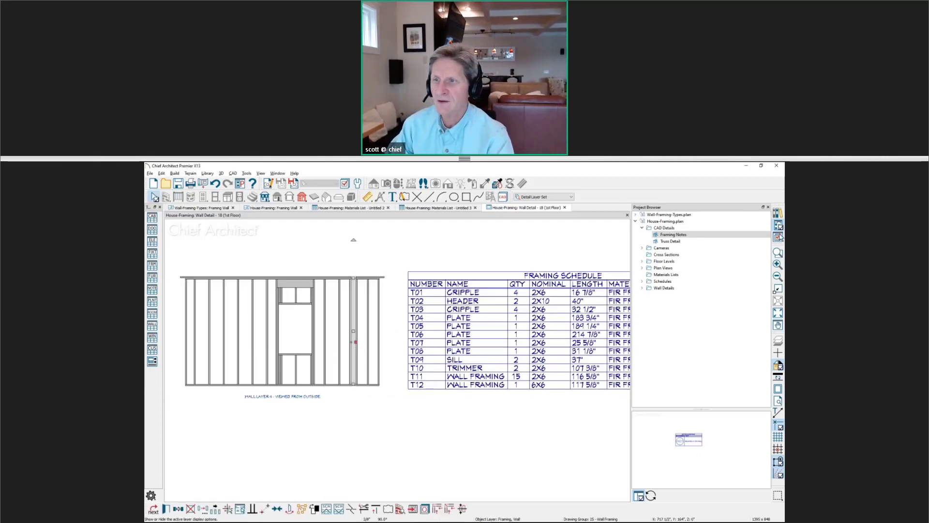
left_click(778, 225)
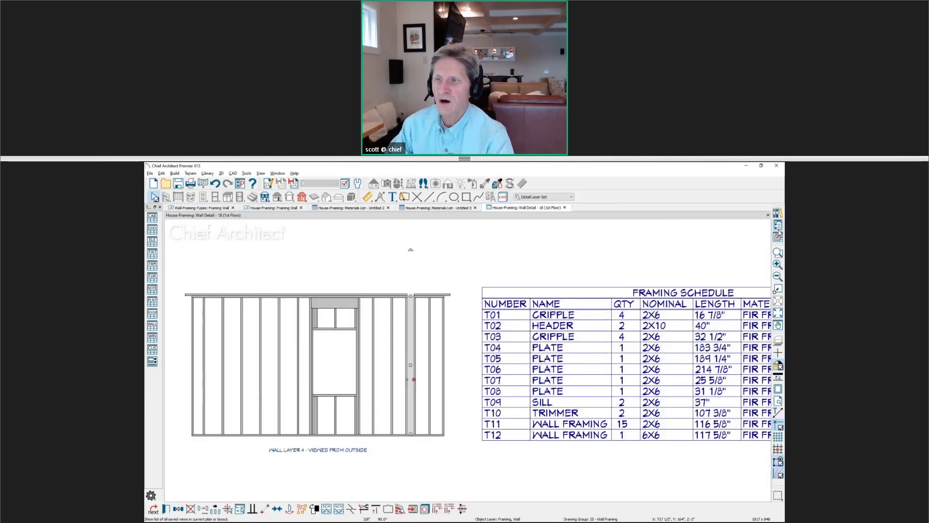
left_click(778, 237)
left_click(754, 269)
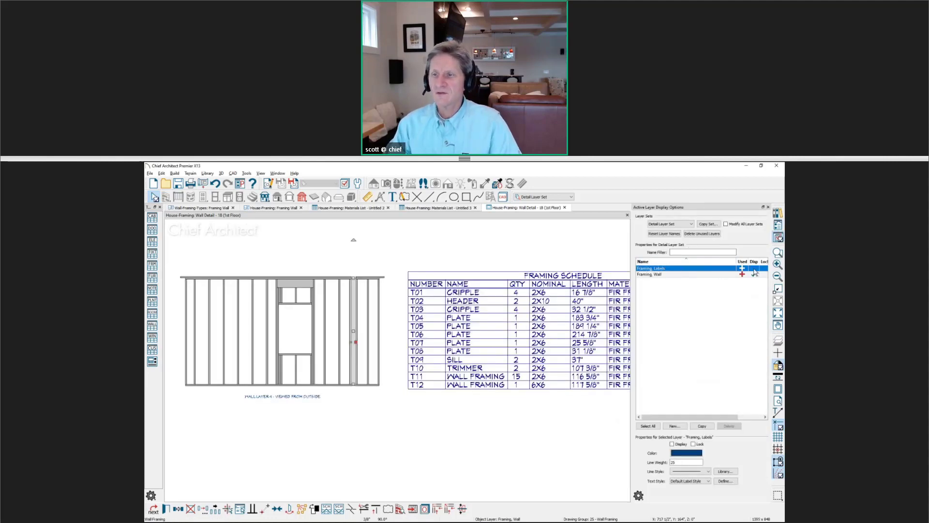
left_click(426, 405)
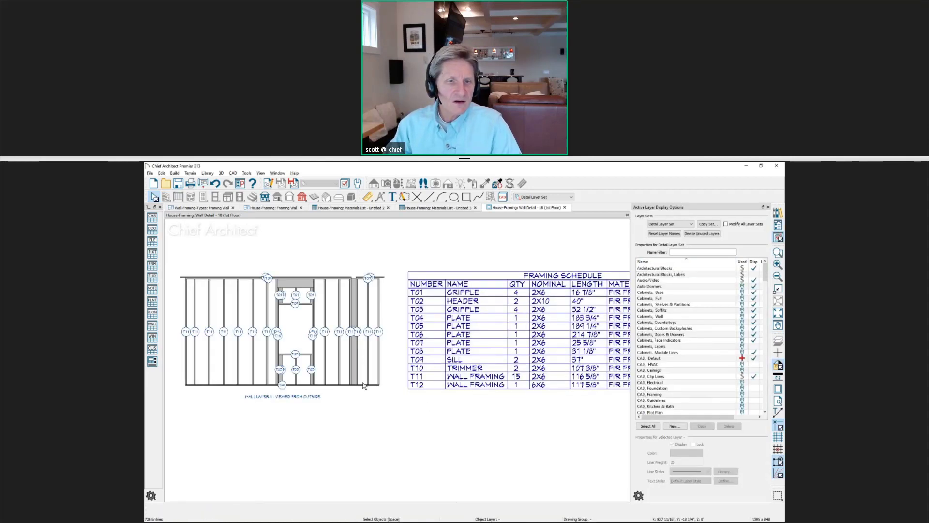
- Move the two T11 labels next to the beam post down and outward so they clear the post's T12 label
scroll(367, 319, "up", 2)
scroll(367, 319, "up", 4)
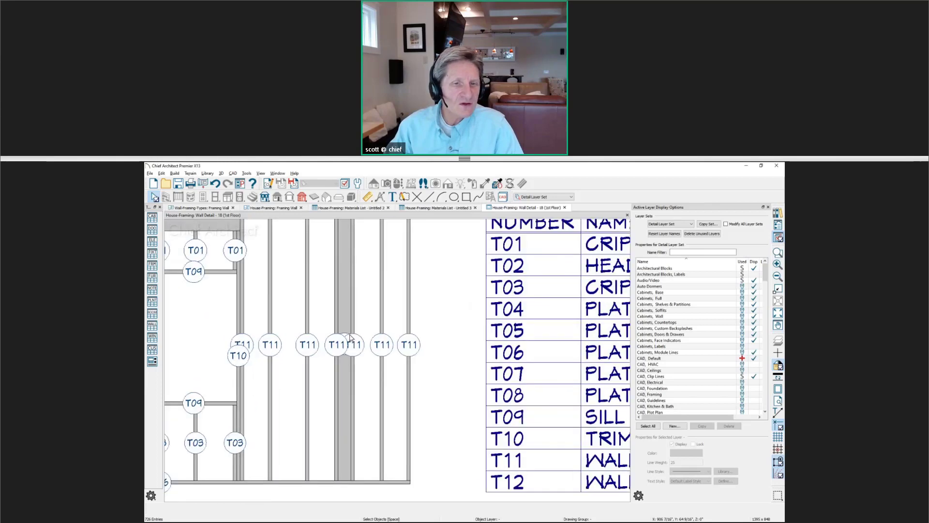
left_click(354, 347)
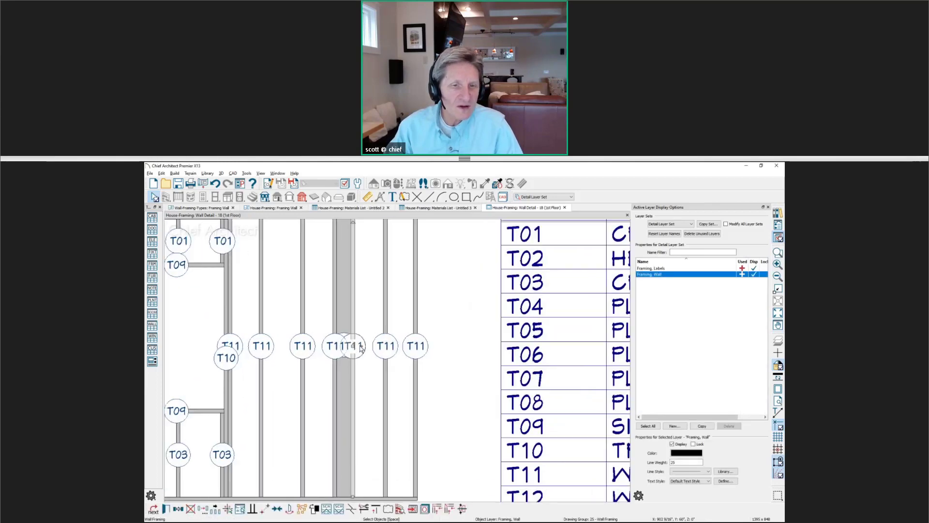
left_click_drag(361, 347, 368, 375)
left_click(343, 346)
left_click_drag(343, 346, 328, 378)
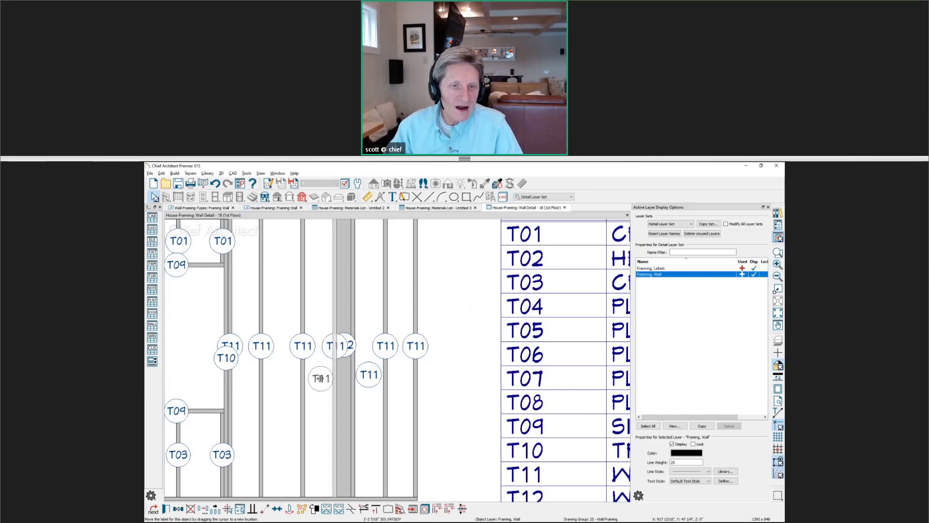
left_click(329, 349)
scroll(329, 348, "down", 2)
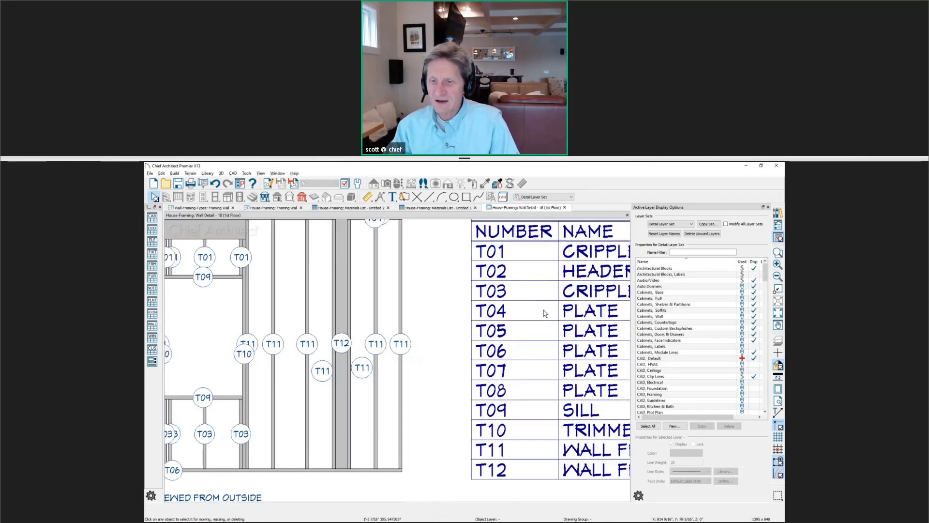
- Add the Description column to the framing schedule
scroll(489, 357, "down", 1)
middle_click_drag(488, 358, 370, 363)
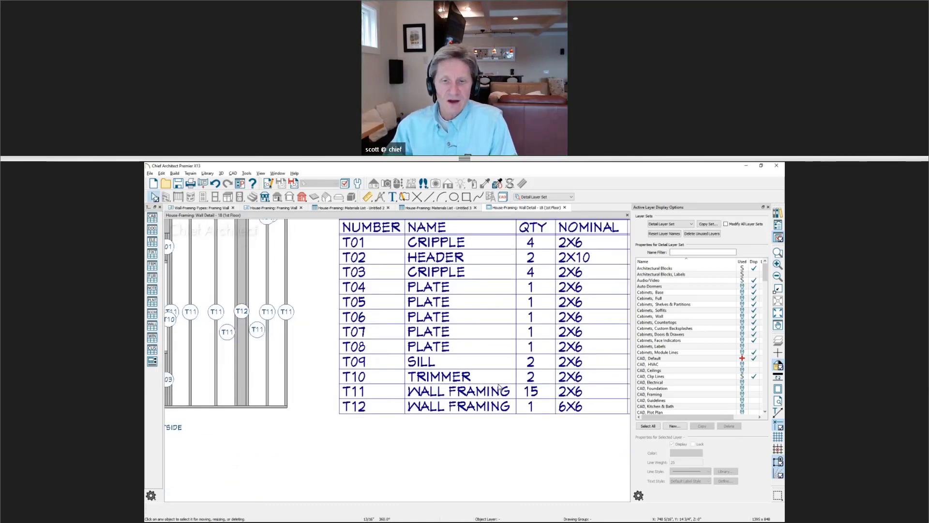
left_click(518, 390)
scroll(408, 358, "down", 1)
scroll(407, 358, "down", 1)
middle_click_drag(506, 370, 377, 363)
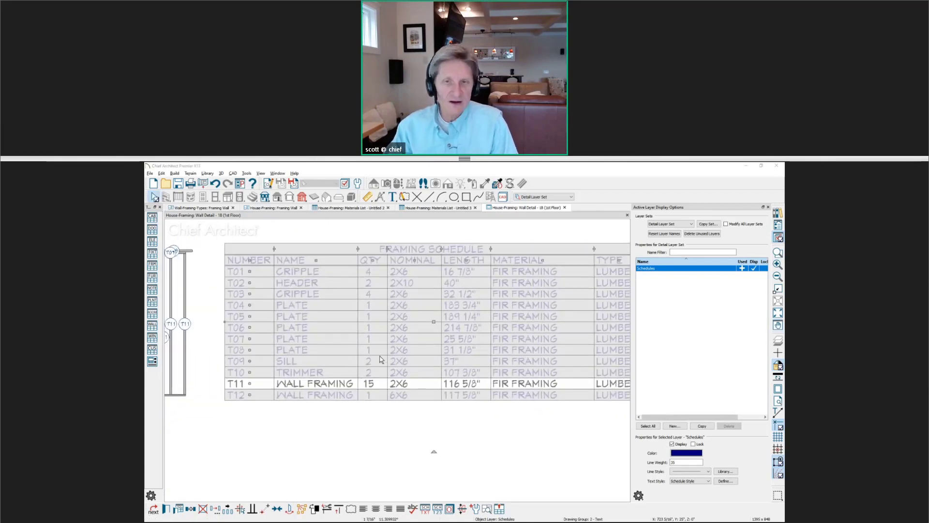
double_click(378, 363)
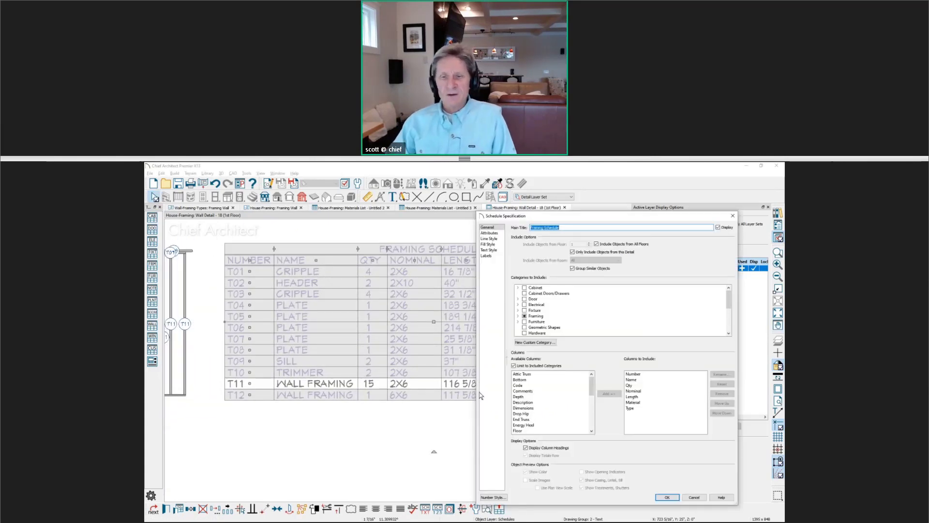
left_click(552, 402)
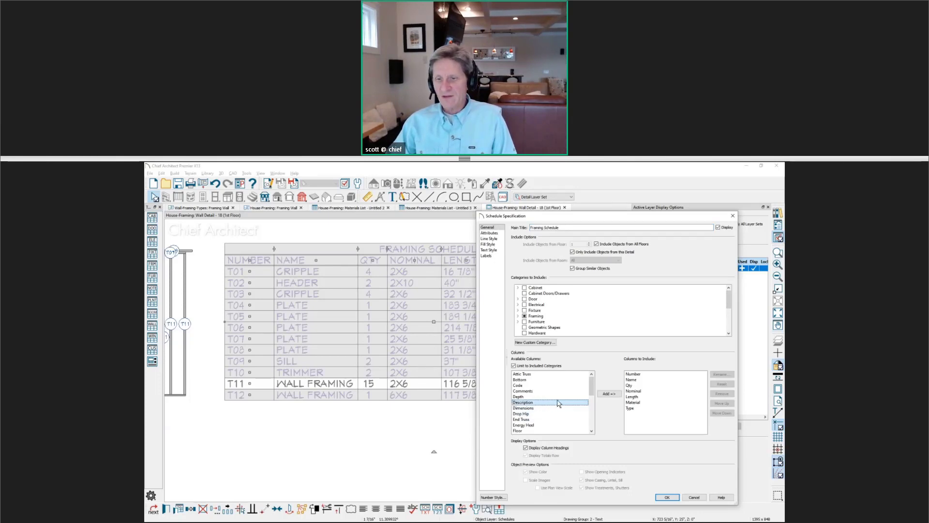
left_click(609, 393)
left_click(678, 497)
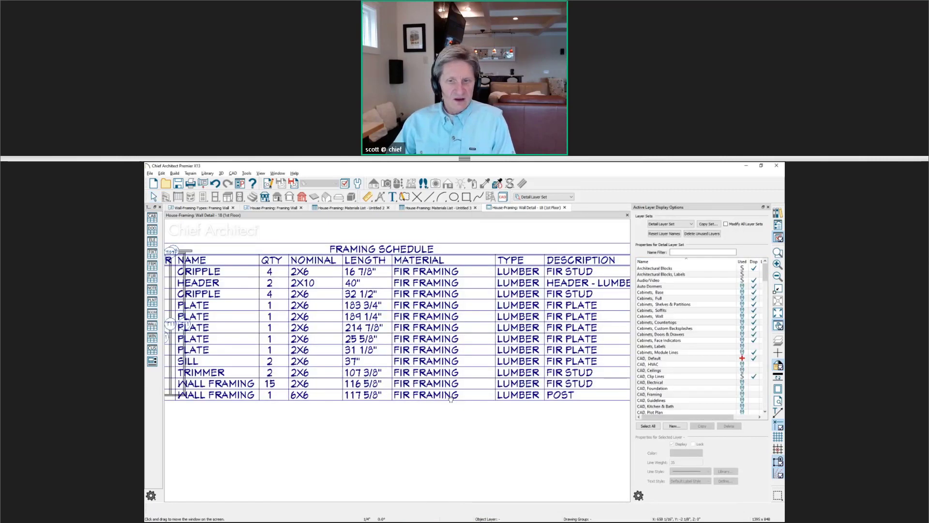
- Move the framing schedule to the right so it no longer overlaps the wall detail
scroll(568, 297, "right", 3)
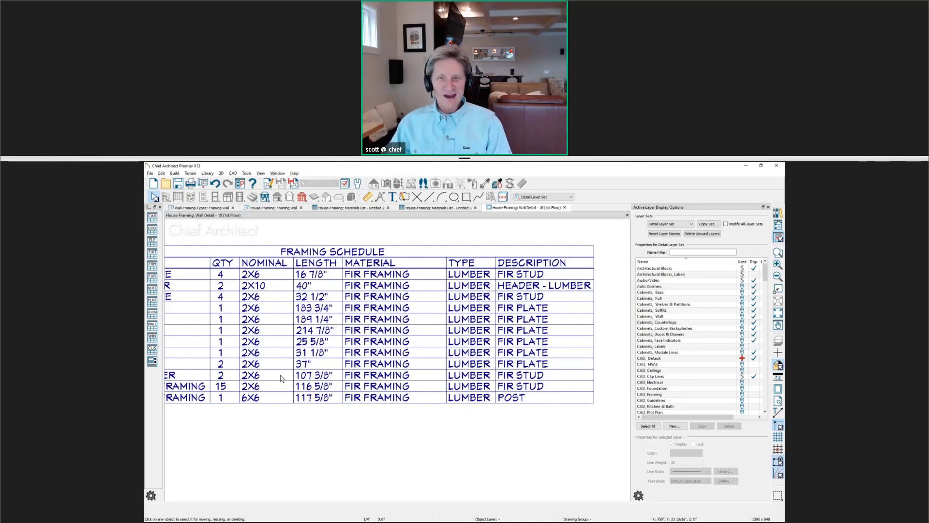
middle_click_drag(280, 379, 393, 366)
scroll(408, 364, "down", 1)
key("space")
scroll(415, 349, "down", 1)
left_click(430, 335)
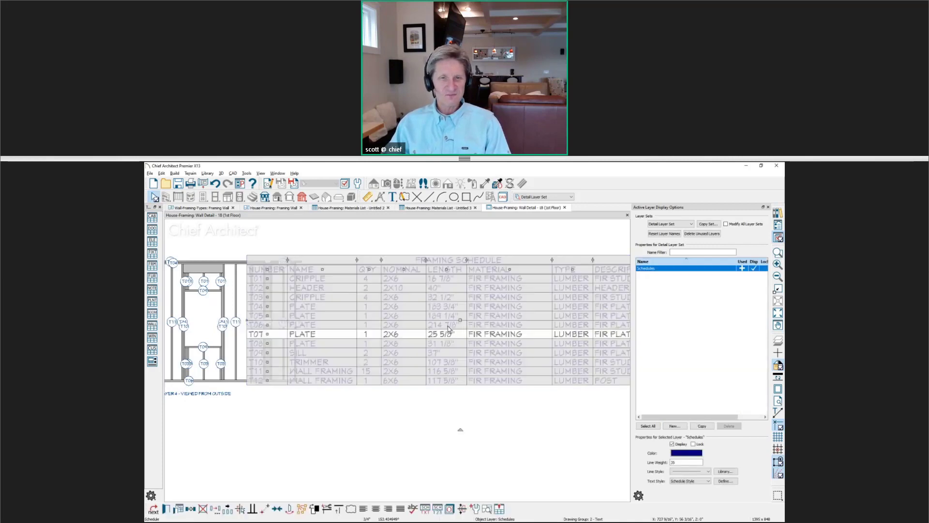
key("Escape")
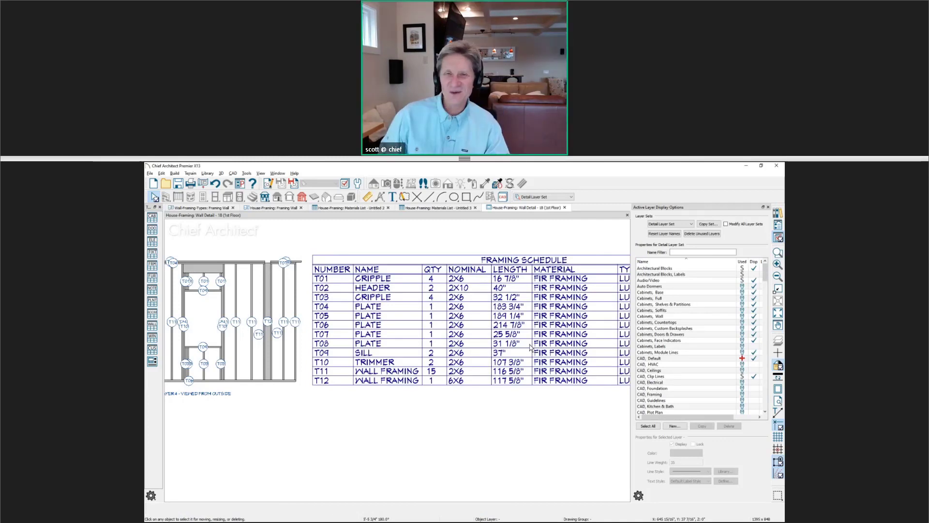
- Close the Elevation 1 view and return to the House-Framing wall framing plan
key("alt+Tab")
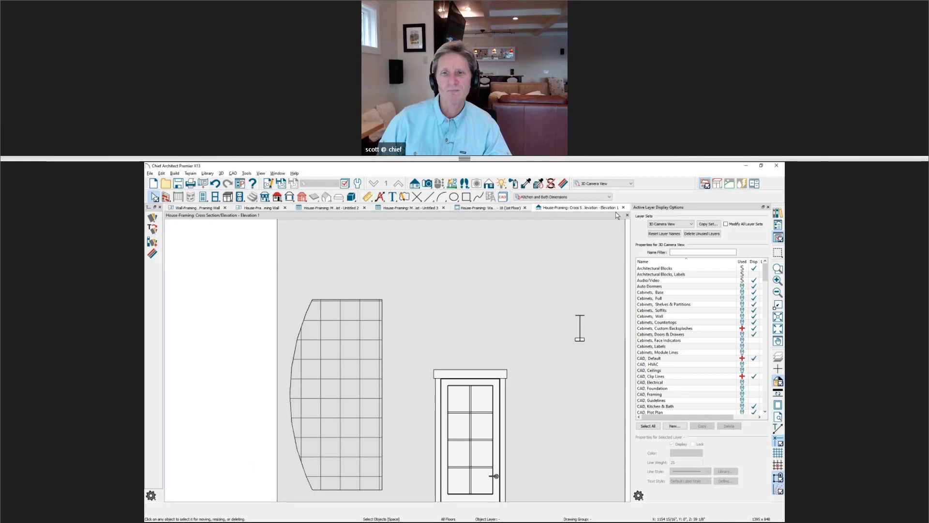
left_click(624, 207)
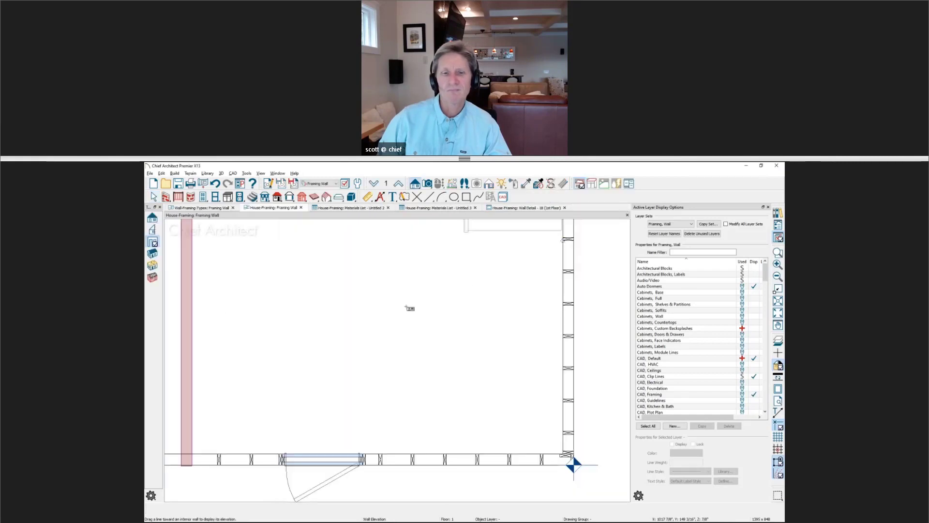
- Create a perspective framing overview of the house and orbit around it to examine the wall framing from another side
scroll(410, 305, "down", 2)
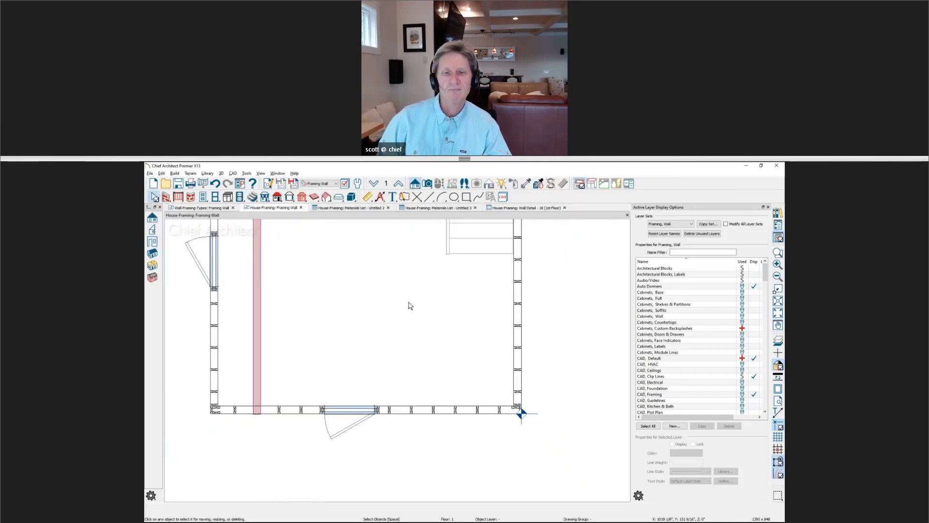
middle_click_drag(412, 304, 423, 356)
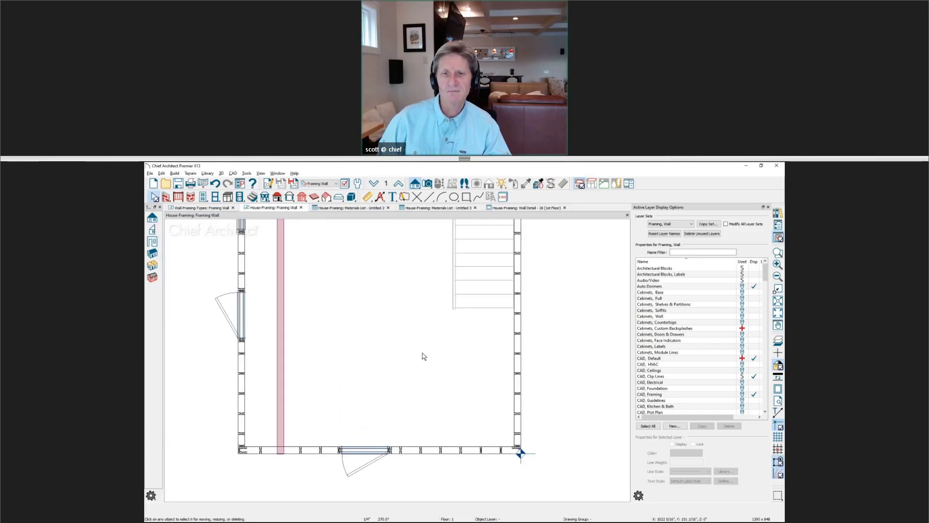
scroll(424, 356, "down", 2)
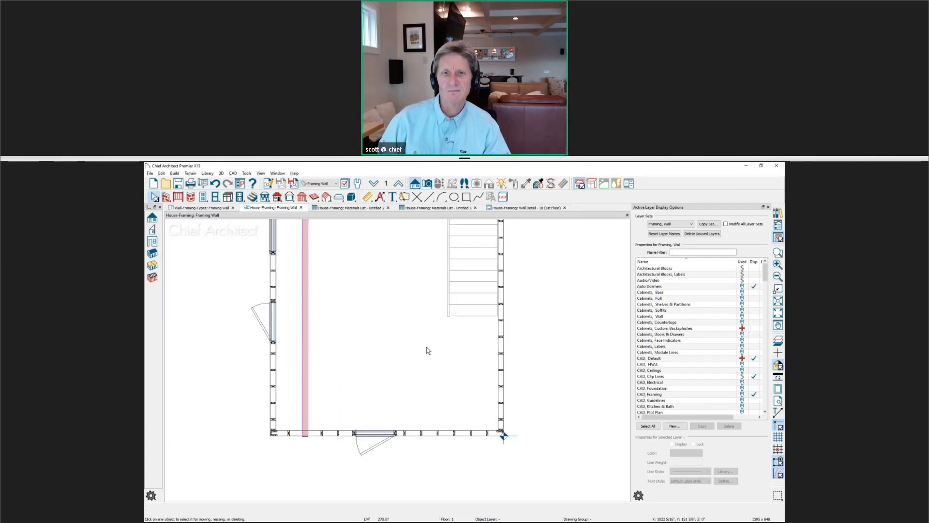
left_click(428, 183)
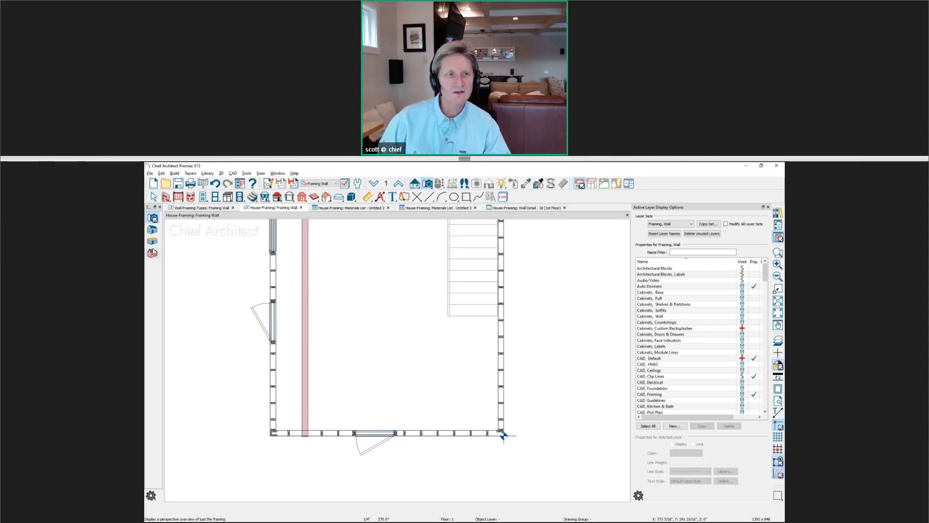
left_click(153, 257)
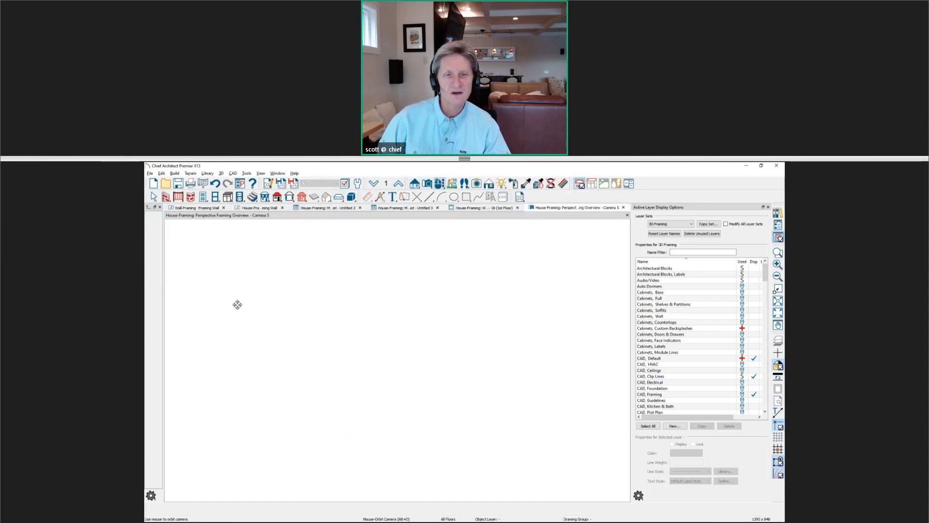
scroll(310, 373, "down", 5)
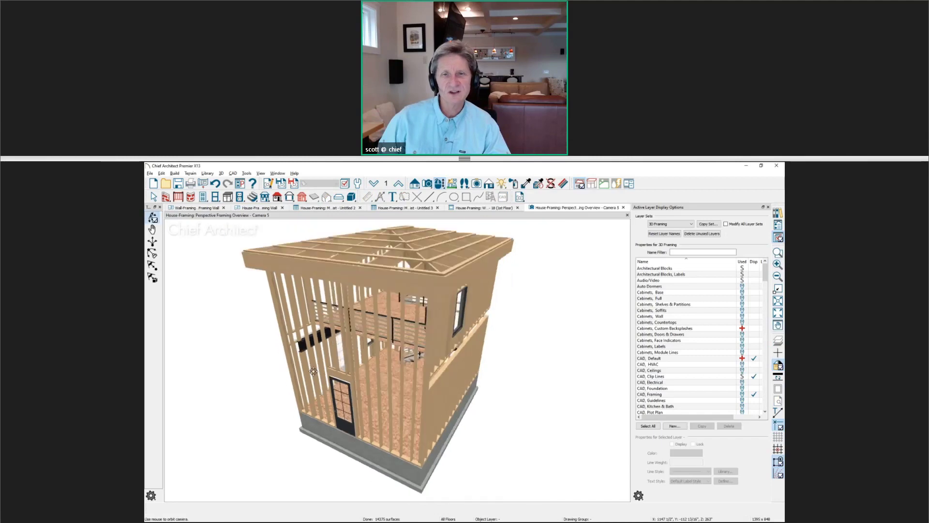
left_click_drag(314, 370, 272, 350)
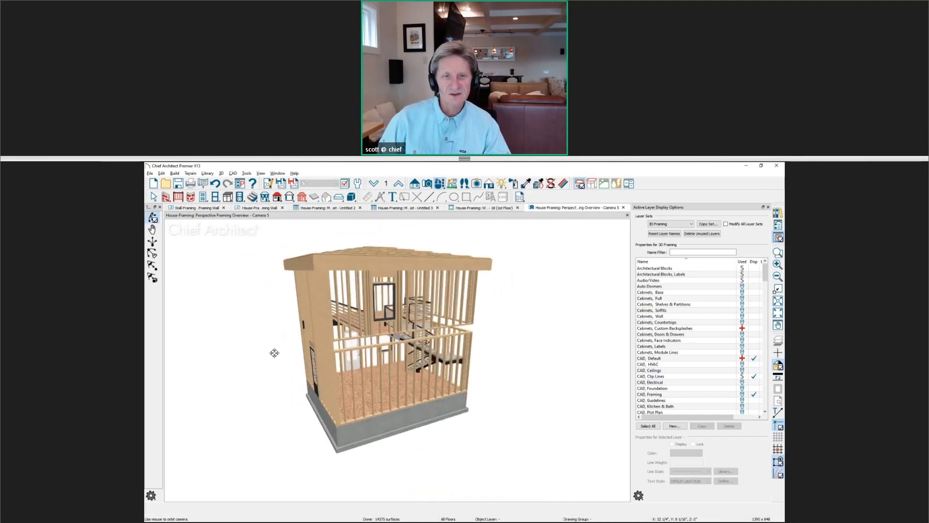
scroll(328, 351, "up", 3)
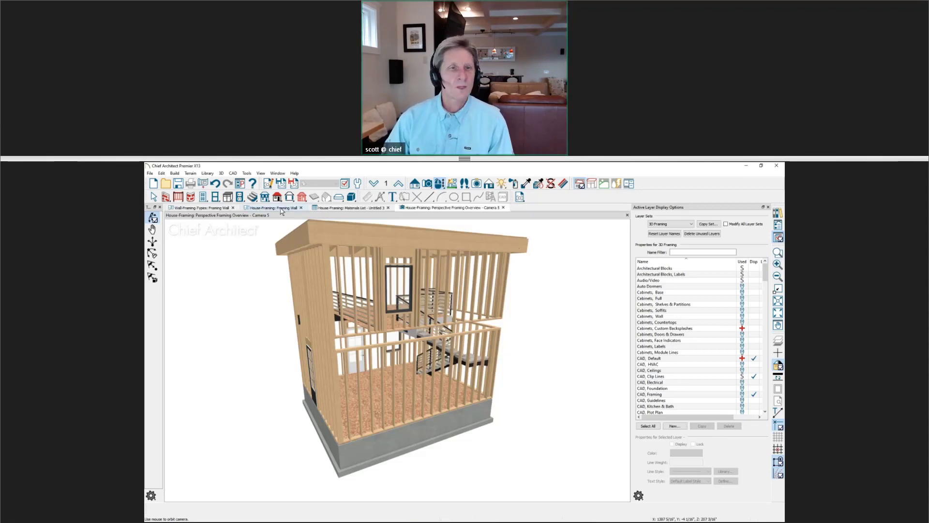
- Return to the House-Framing plan, open the wall detail of the exterior wall beside the stairs, and close it after viewing
left_click(281, 208)
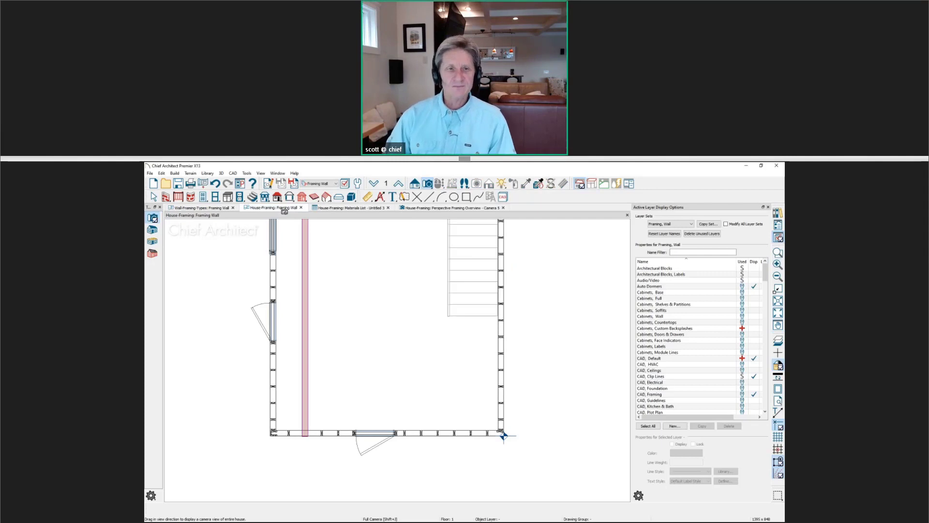
scroll(353, 297, "down", 2)
middle_click_drag(353, 301, 352, 346)
key("space")
left_click(425, 380)
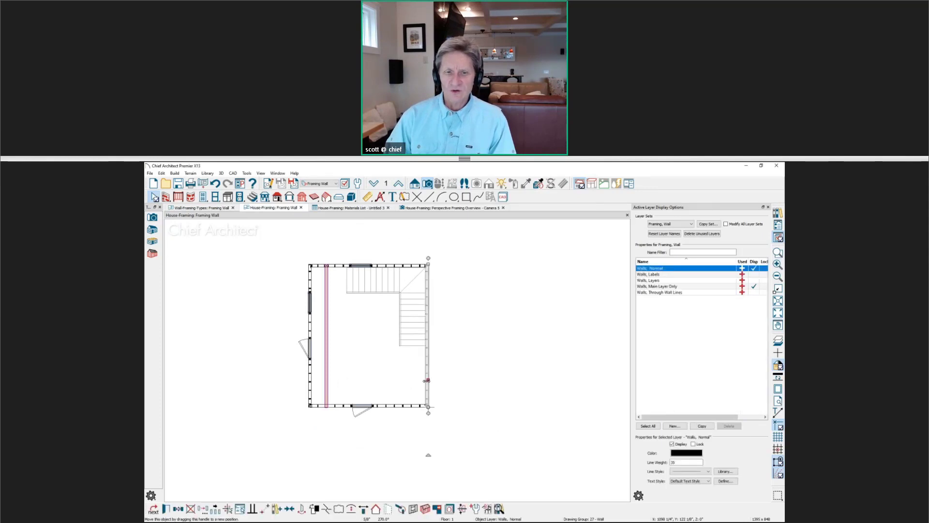
left_click(414, 508)
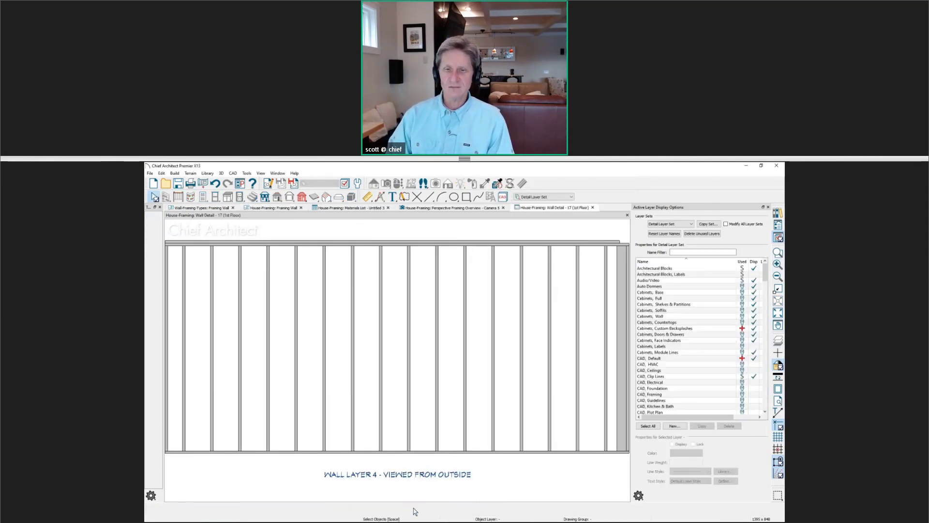
left_click(592, 207)
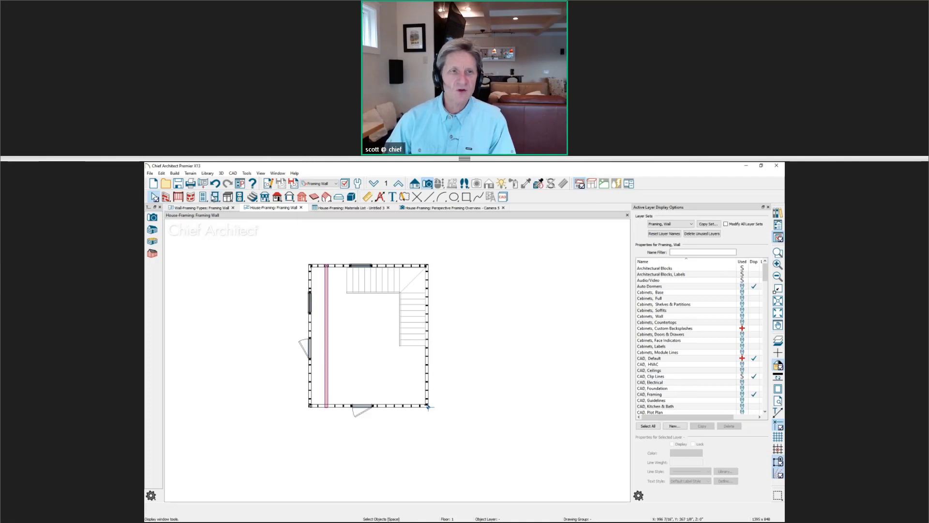
- Draw a short interior wall perpendicular to the lower exterior wall, between the door and the corner, and build its framing
left_click(166, 198)
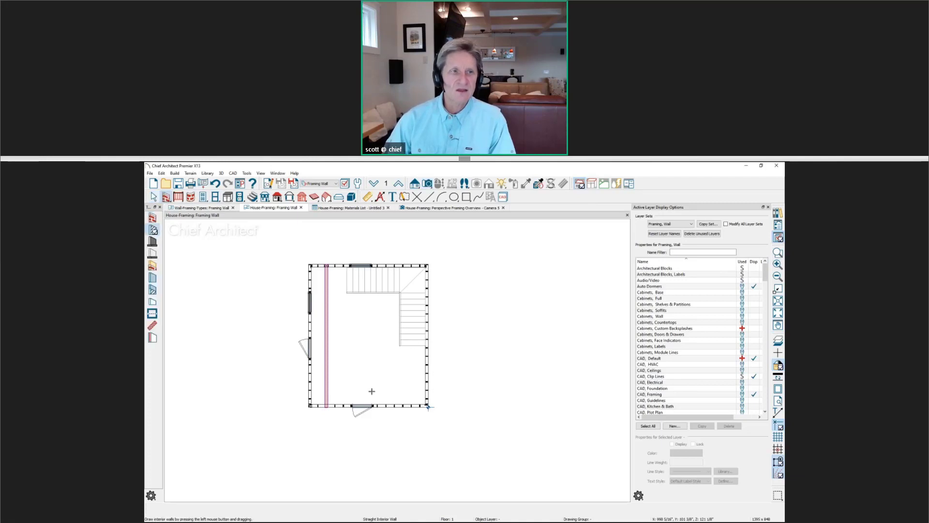
left_click_drag(395, 389, 395, 384)
key("space")
scroll(395, 402, "up", 1)
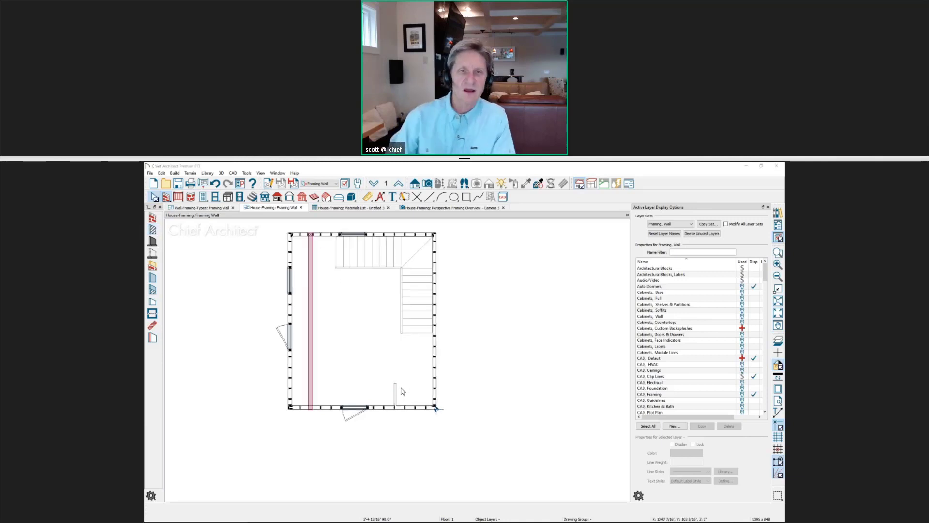
key("alt+b")
left_click(340, 504)
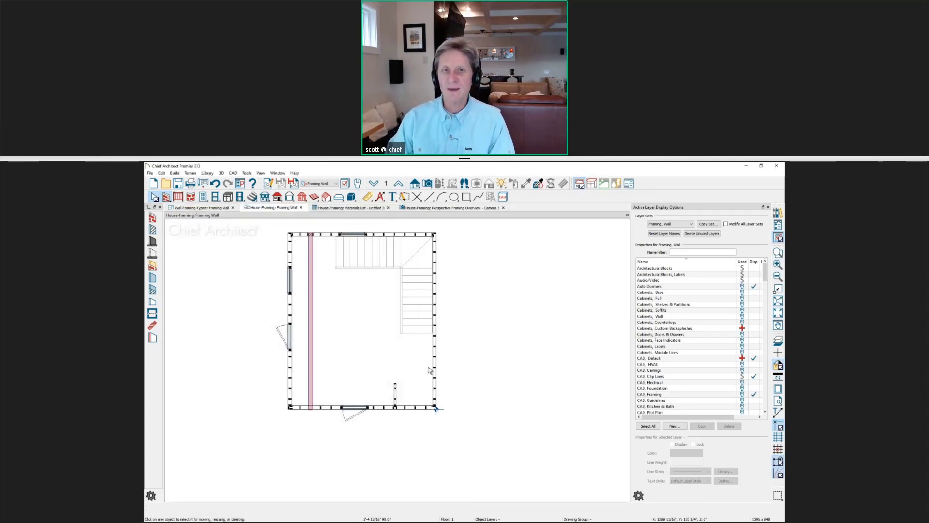
- Create a backclipped cross section from outside the exterior wall beside the stairs, looking inward and ending just past that wall
left_click(416, 188)
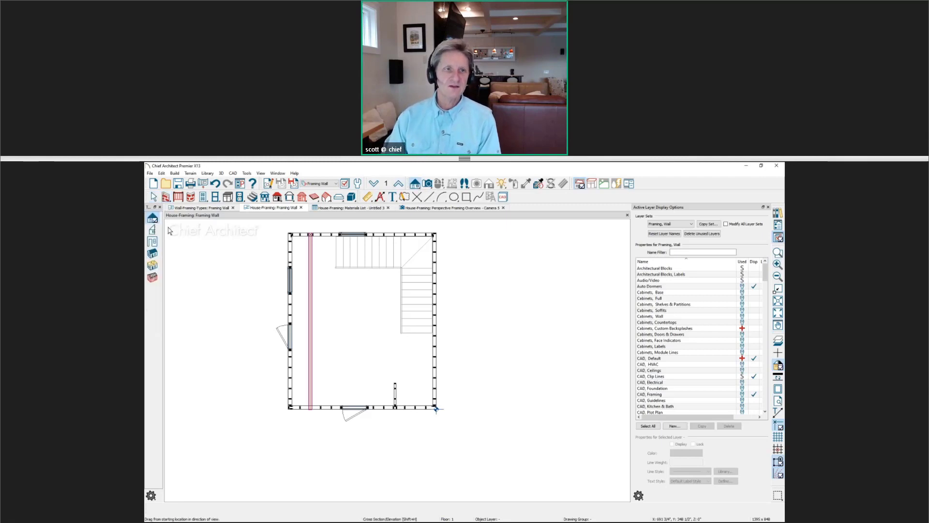
left_click(153, 230)
mouse_move(462, 357)
left_mouse_down()
mouse_move(472, 373)
mouse_move(428, 358)
left_mouse_up()
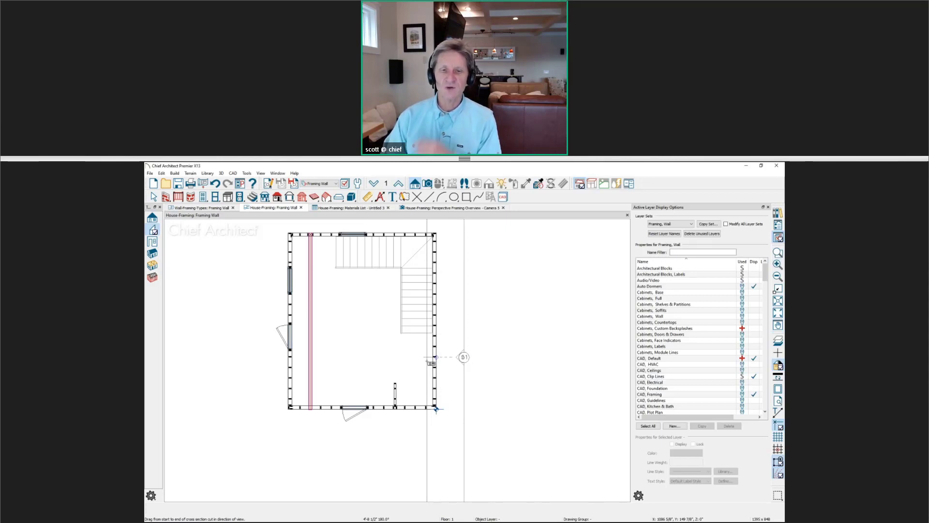
left_click(428, 359)
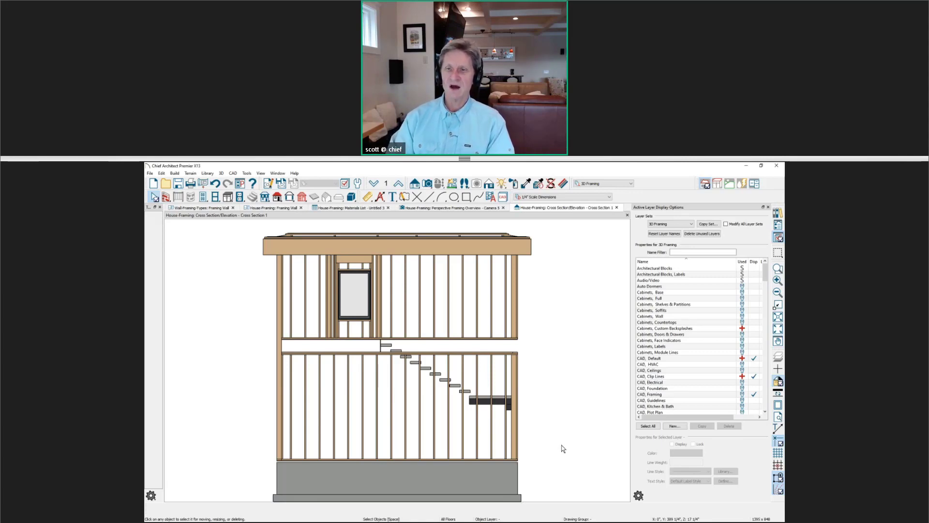
- Check the layer sets available for the cross section and close its view
left_click(688, 226)
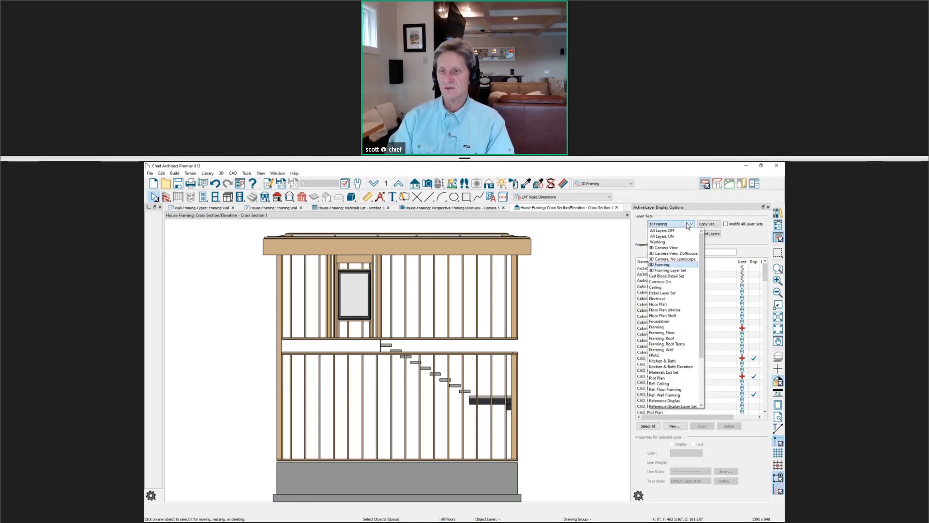
left_click(687, 226)
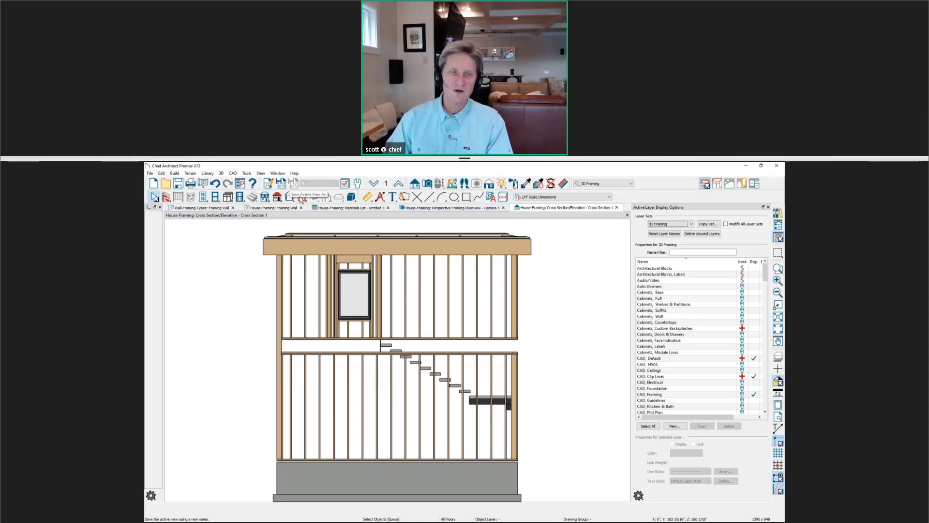
left_click(616, 207)
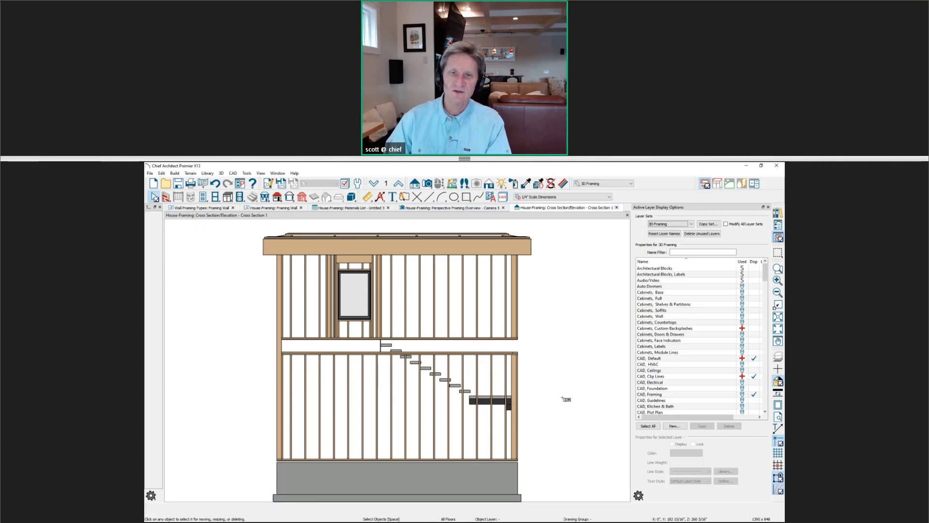
- Create a shallow backclipped cross section in plan looking toward the stairs, cutting both side walls, and examine the foundation stem wall and footing
scroll(440, 407, "up", 4)
left_click(152, 218)
left_click(153, 230)
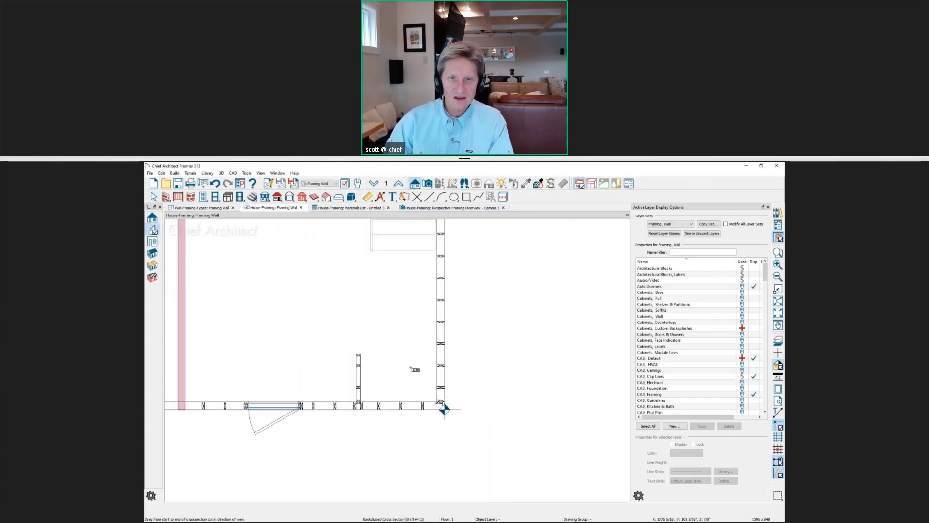
scroll(412, 368, "up", 2)
left_click_drag(440, 283, 440, 255)
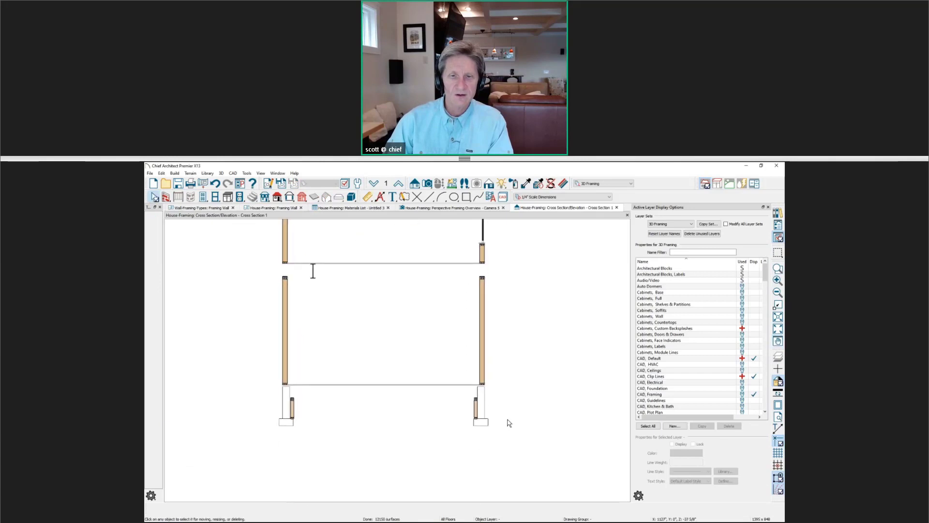
scroll(507, 422, "up", 2)
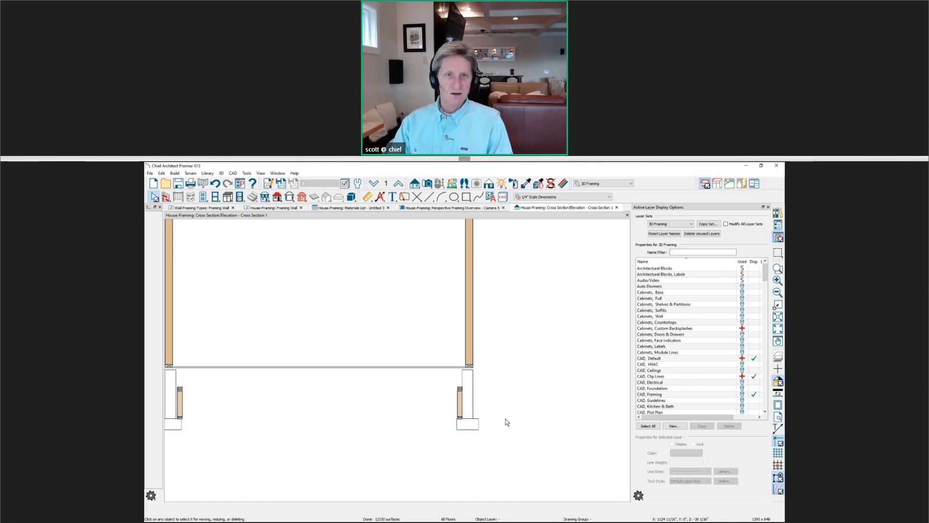
scroll(505, 421, "up", 3)
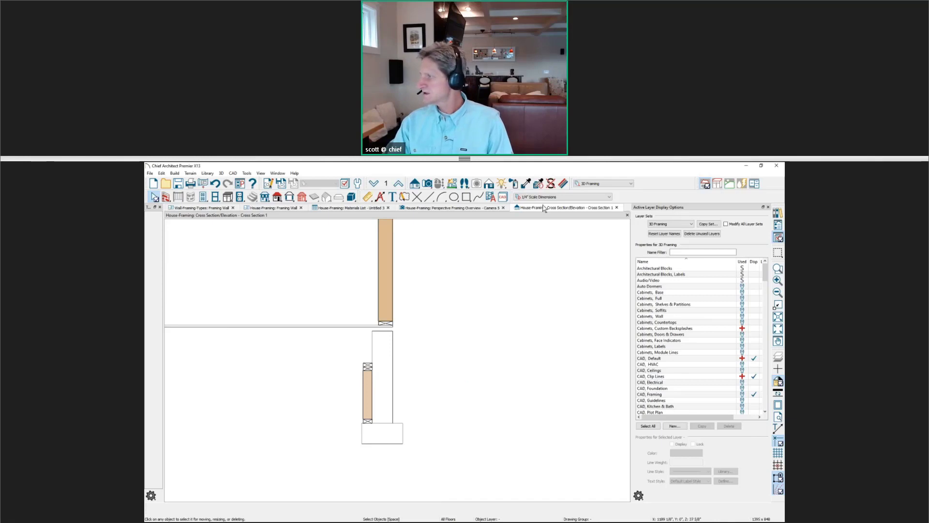
- Open the recent plan file X13-House.plan
left_click(151, 173)
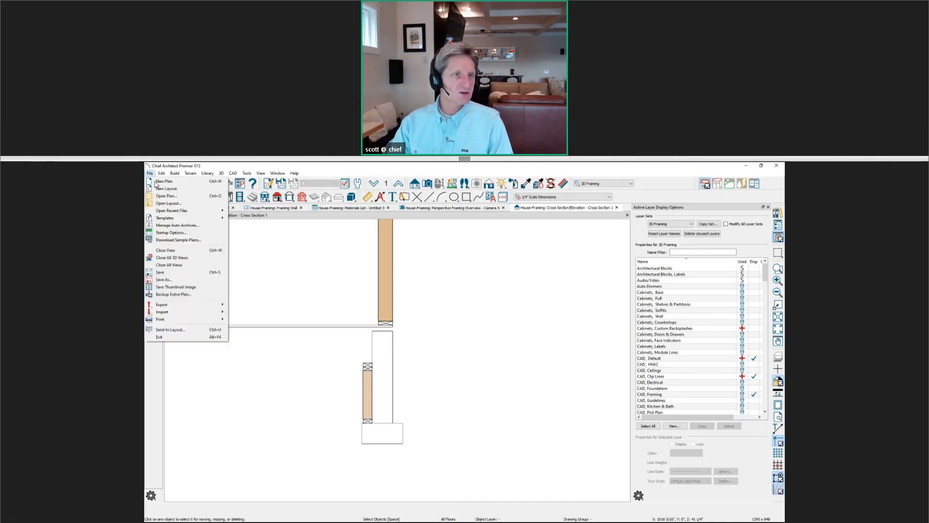
mouse_move(212, 210)
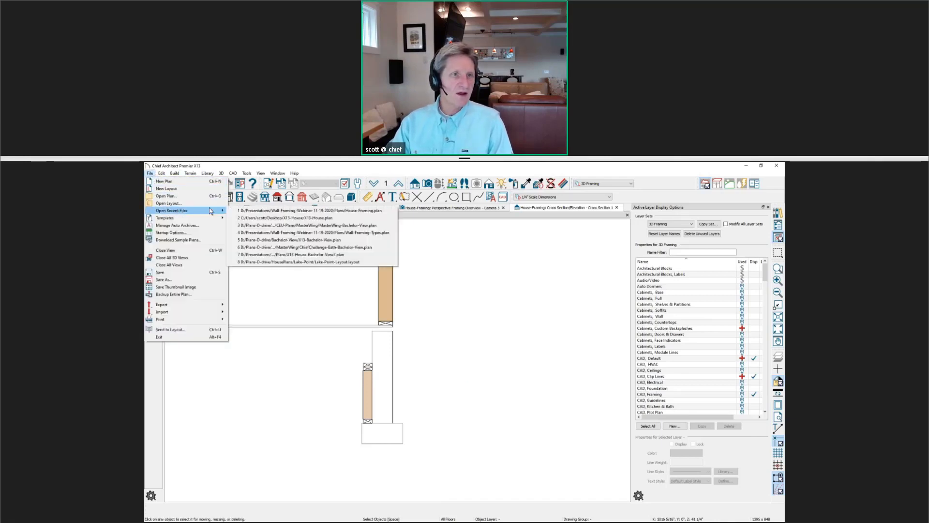
left_click(339, 218)
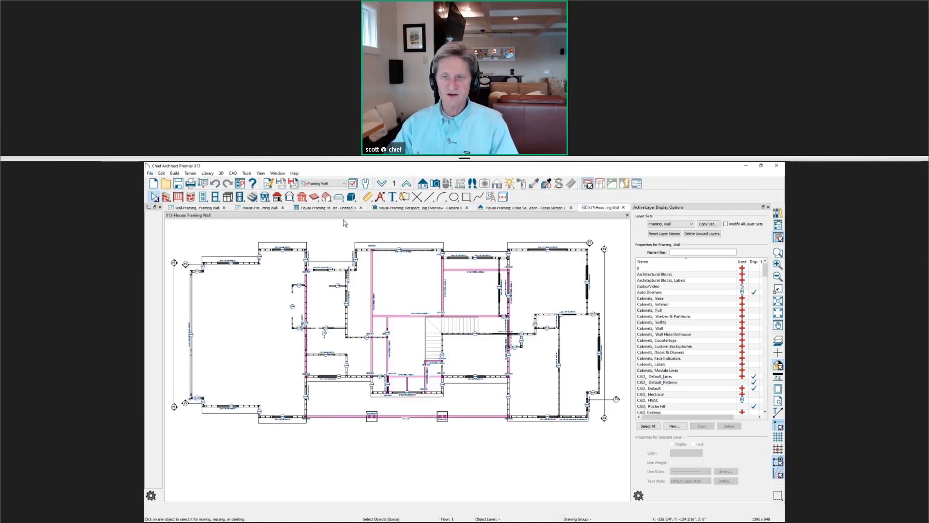
- Open the Wall - Foundation Detail from the CAD details of X13-House.plan and examine its foundation callouts
left_click(777, 225)
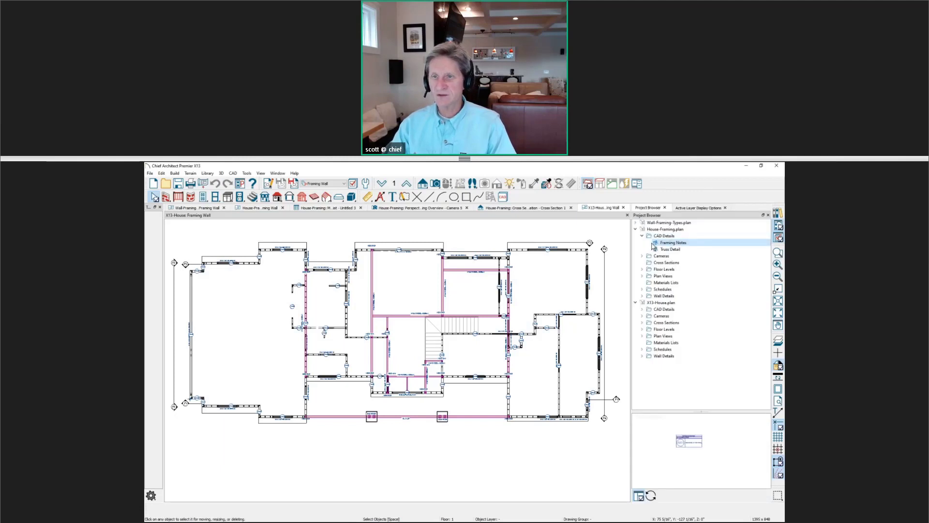
left_click(643, 310)
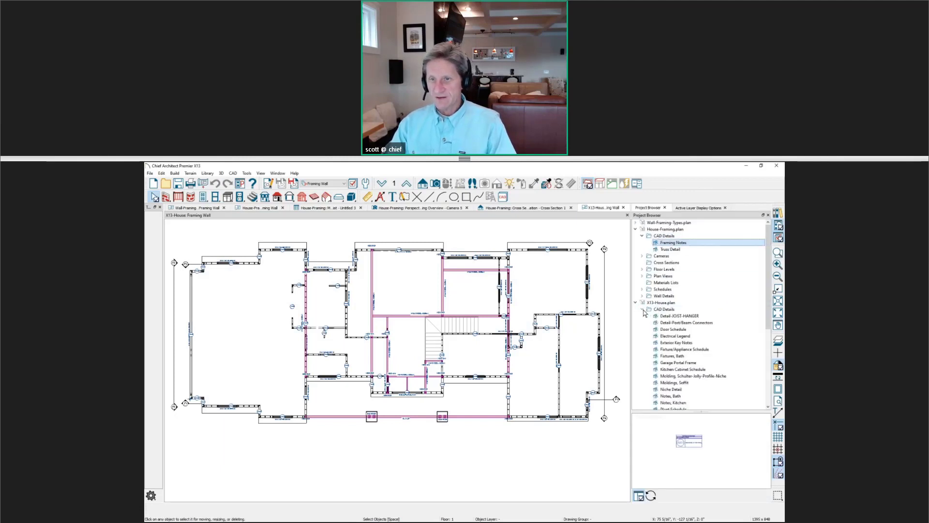
scroll(705, 352, "down", 2)
scroll(704, 351, "down", 2)
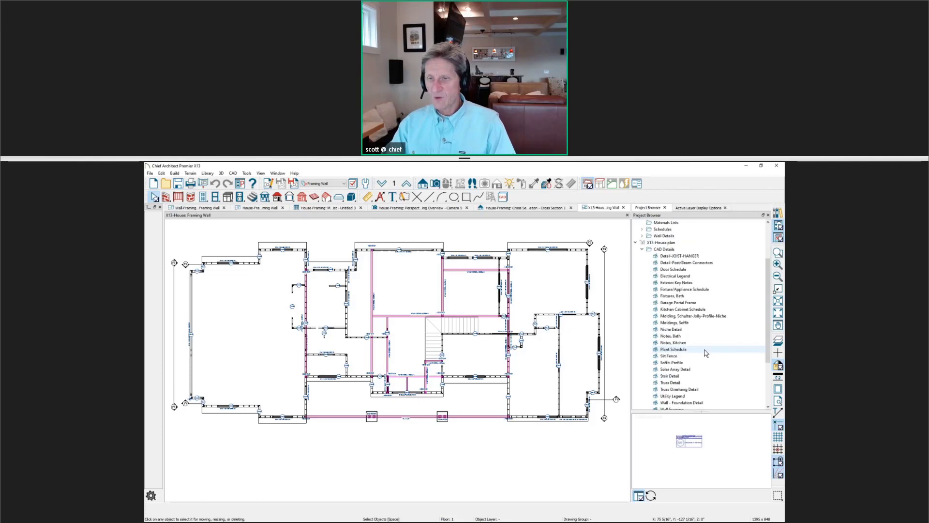
left_click(700, 383)
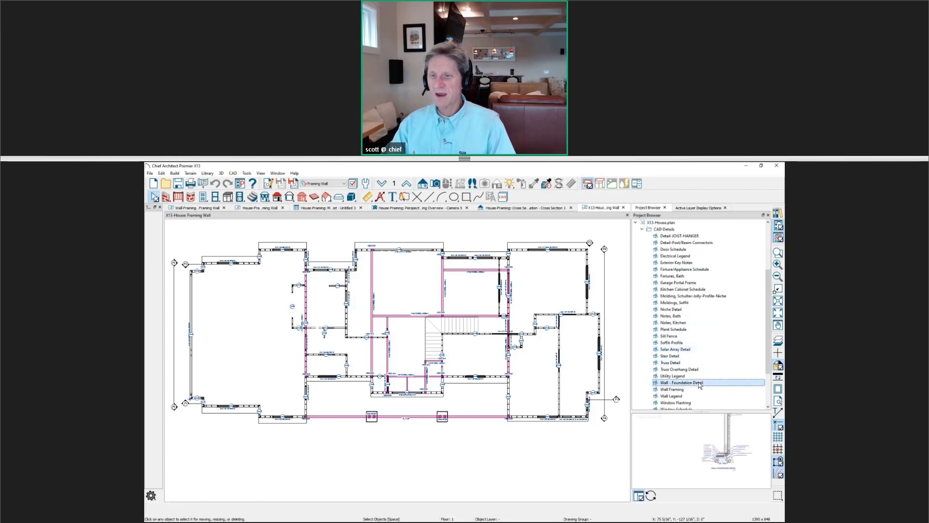
double_click(700, 383)
scroll(549, 383, "up", 4)
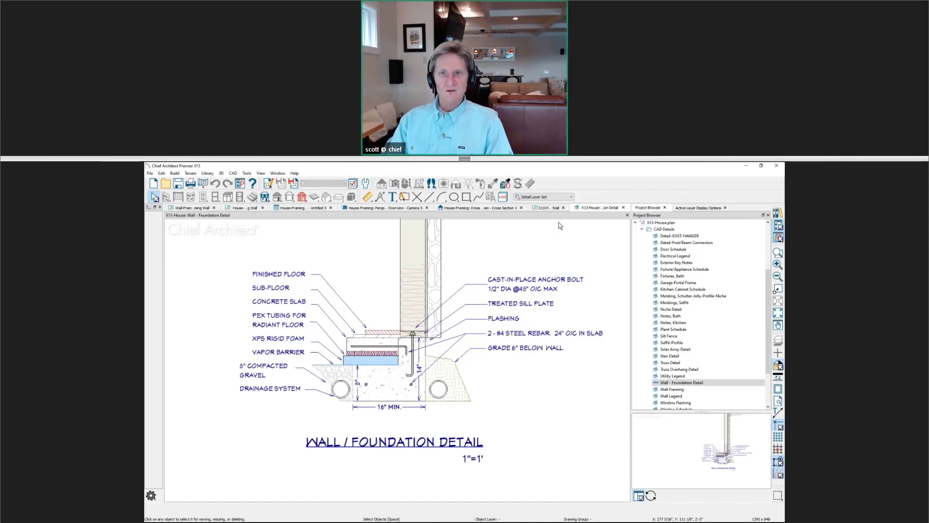
- Place a note reading 2X STUD with type Framing Notes beside the stud wall in Cross Section 1, offset slightly from the wall
left_click(461, 211)
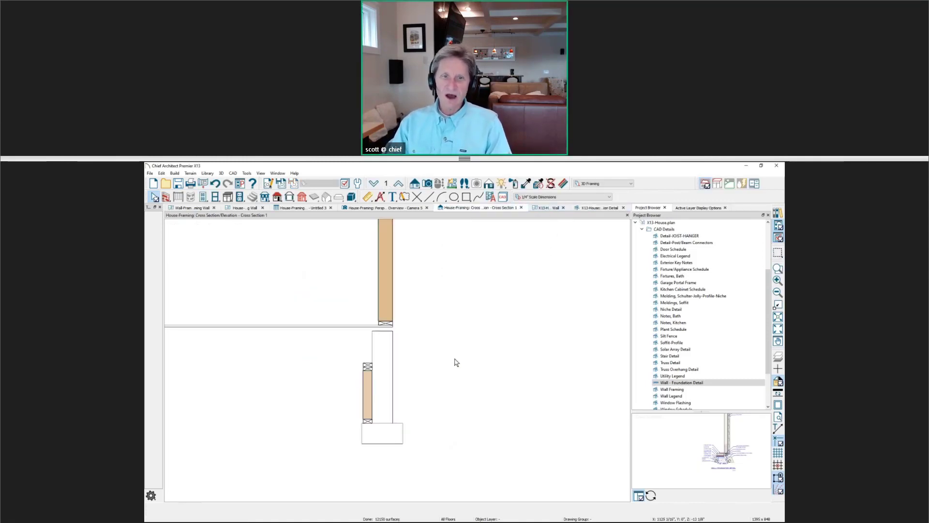
left_click(393, 196)
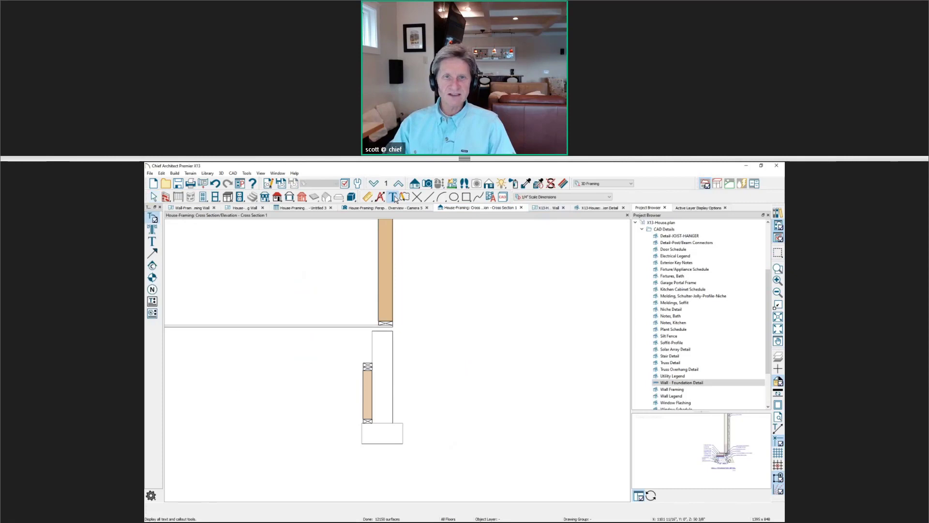
left_click(153, 290)
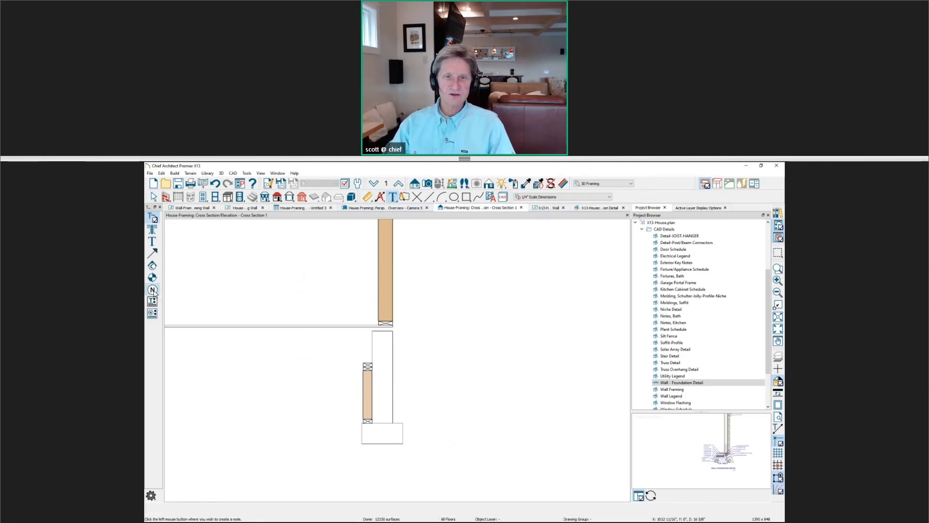
left_click(415, 291)
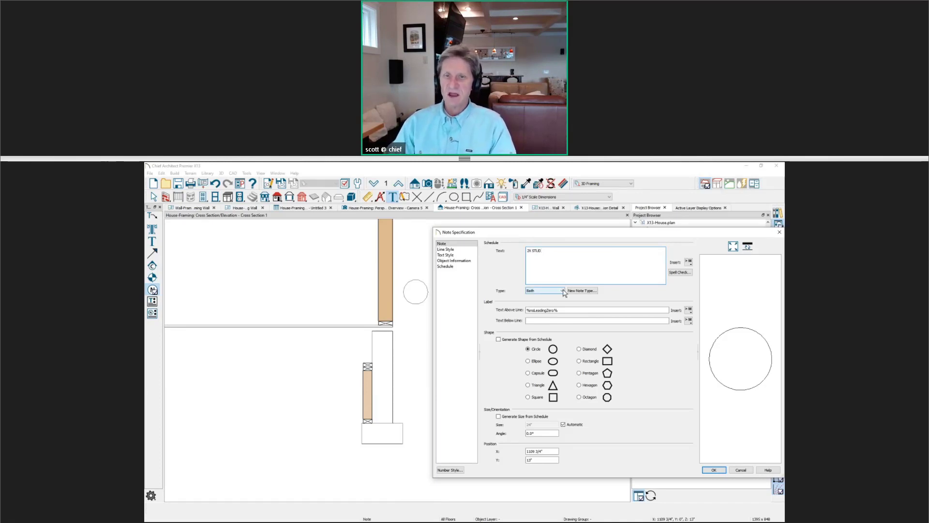
left_click(562, 290)
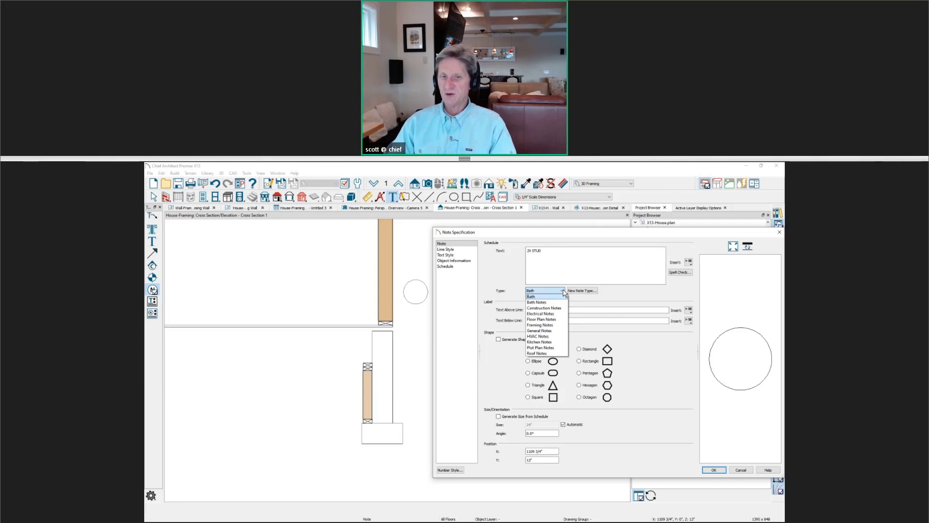
left_click(562, 325)
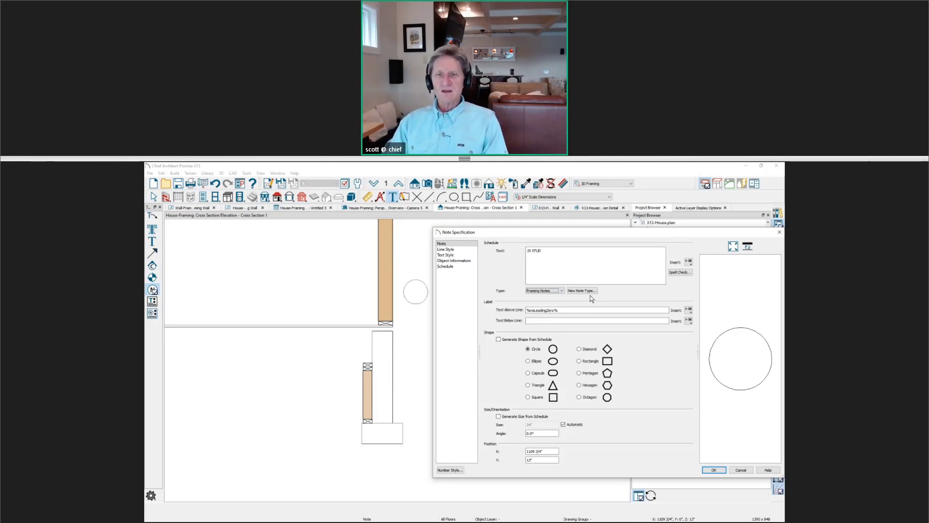
left_click(715, 470)
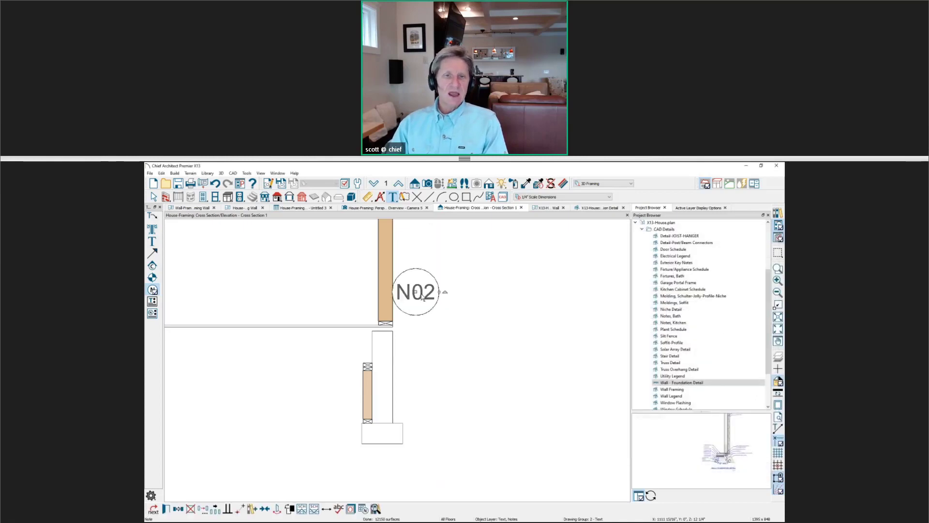
left_click_drag(414, 291, 432, 292)
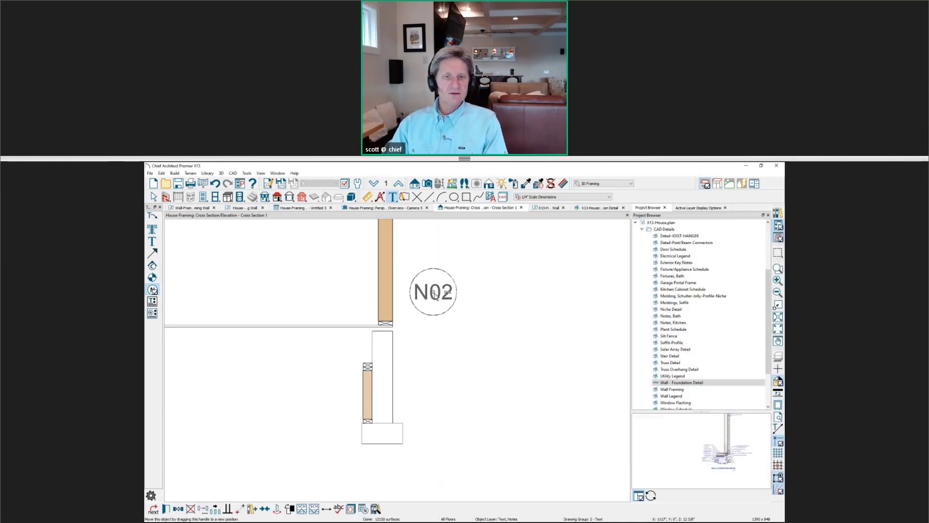
- Copy the stud note directly below itself beside the foundation wall and set the copy's text to STEM WALL
left_click(178, 508)
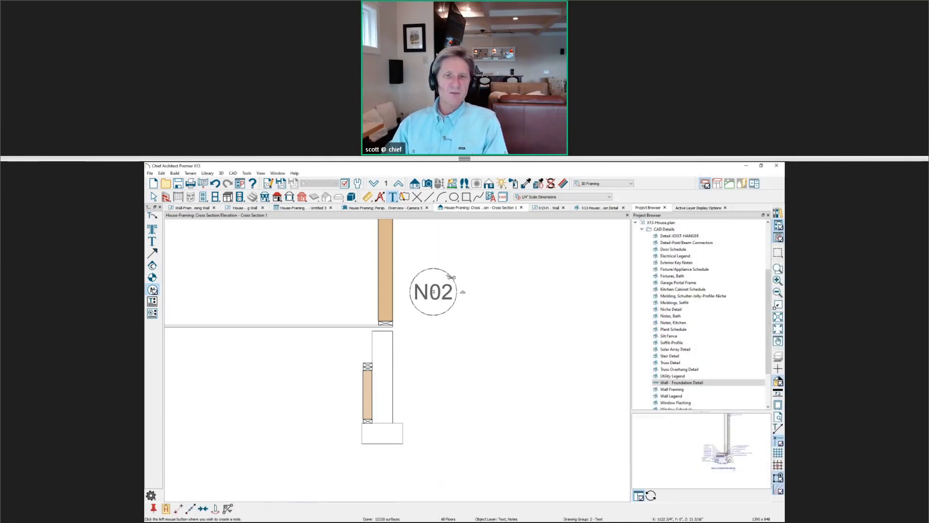
left_click_drag(432, 291, 433, 366)
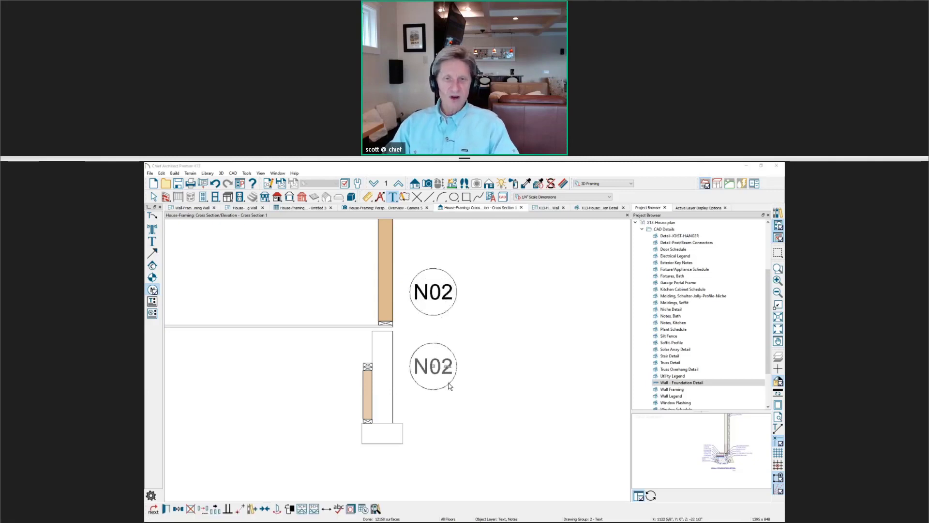
double_click(448, 382)
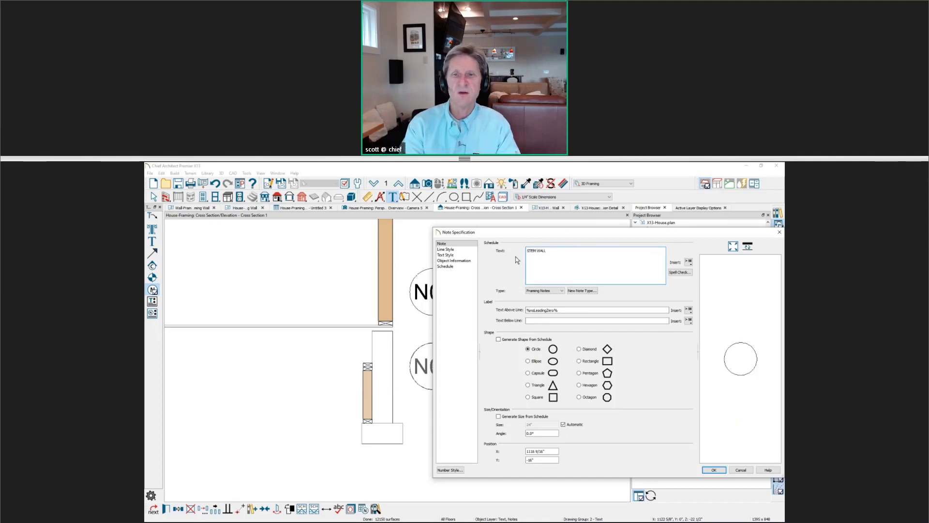
left_click(712, 471)
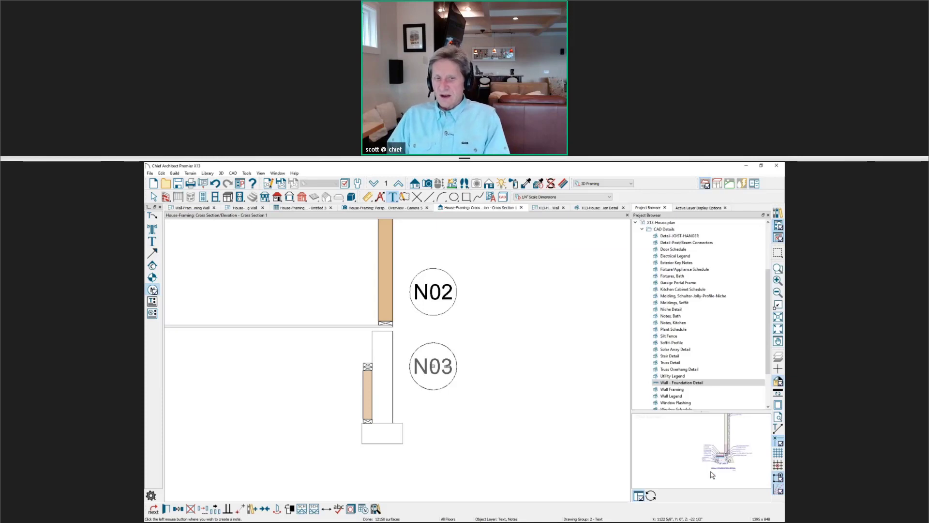
key("Escape")
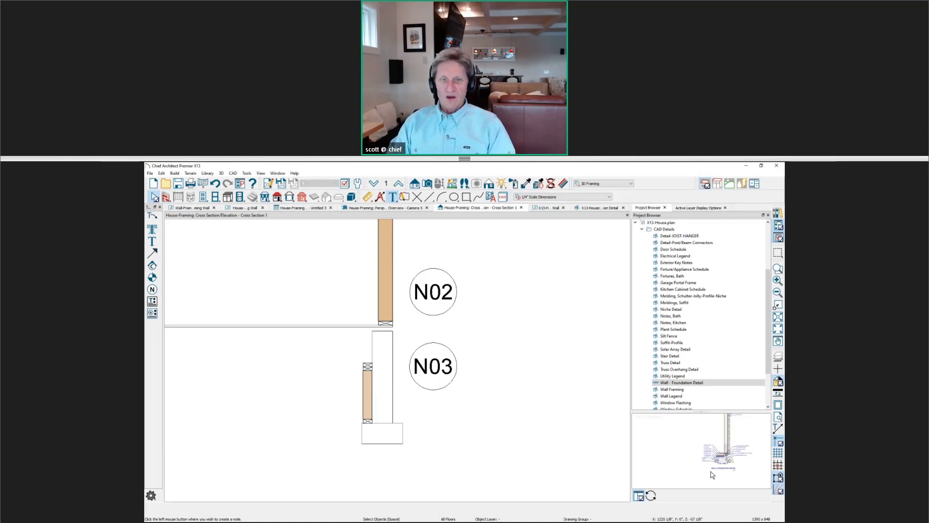
- Place a framing schedule beside the two notes in the cross section, turning on display of the Schedules layer
mouse_move(518, 388)
middle_mouse_down()
mouse_move(348, 403)
mouse_move(343, 395)
middle_mouse_up()
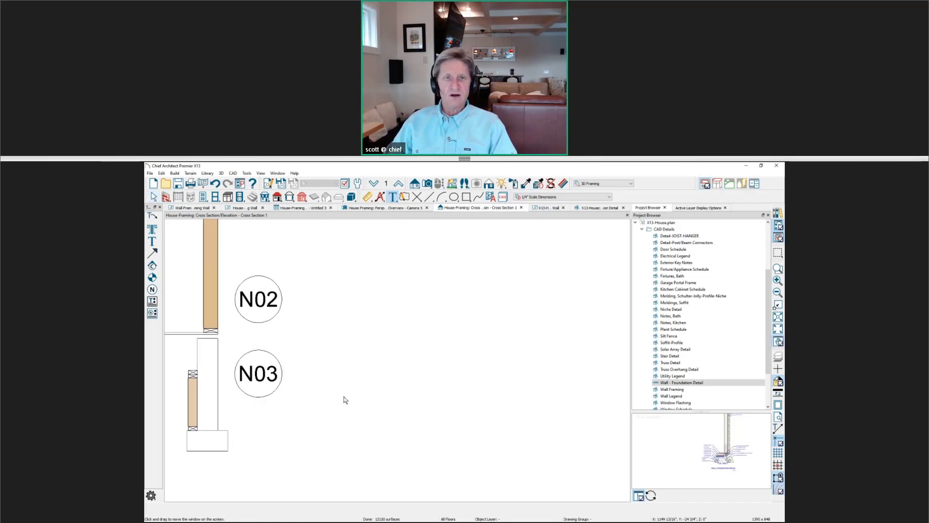
left_click(248, 173)
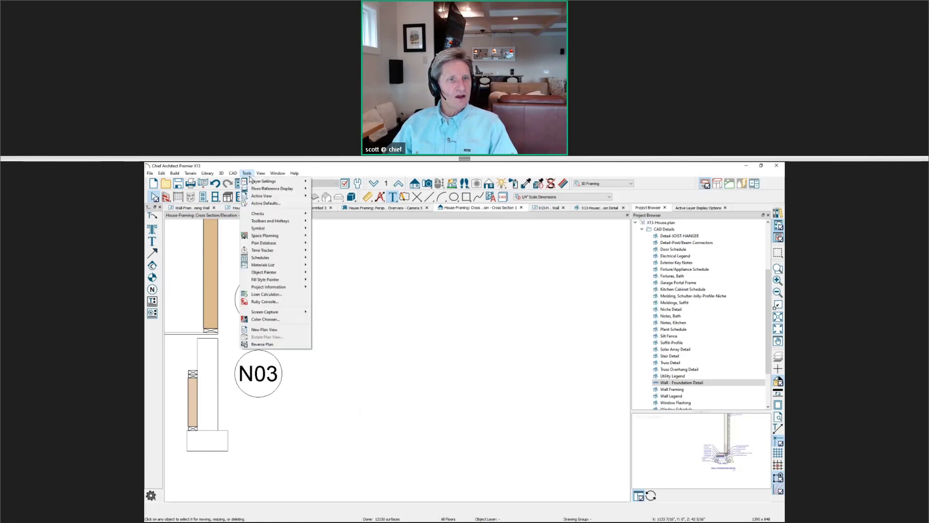
mouse_move(290, 257)
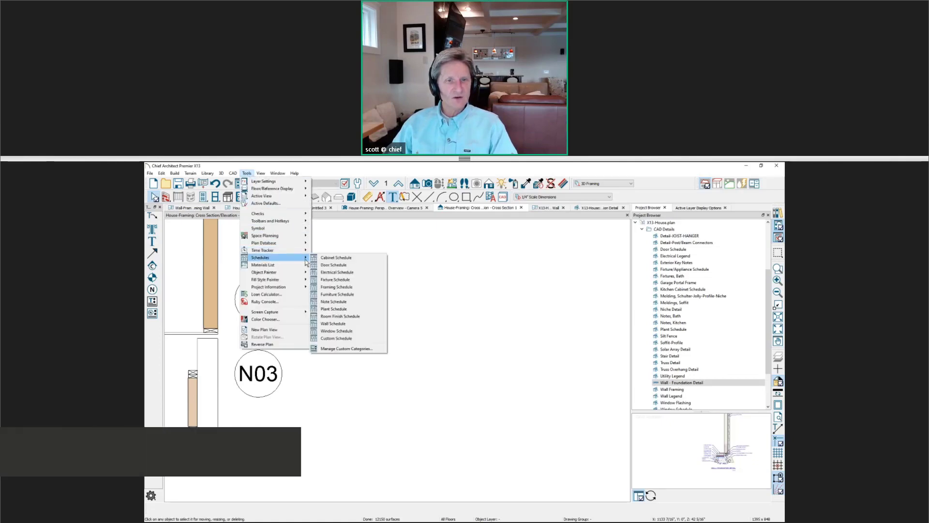
left_click(362, 288)
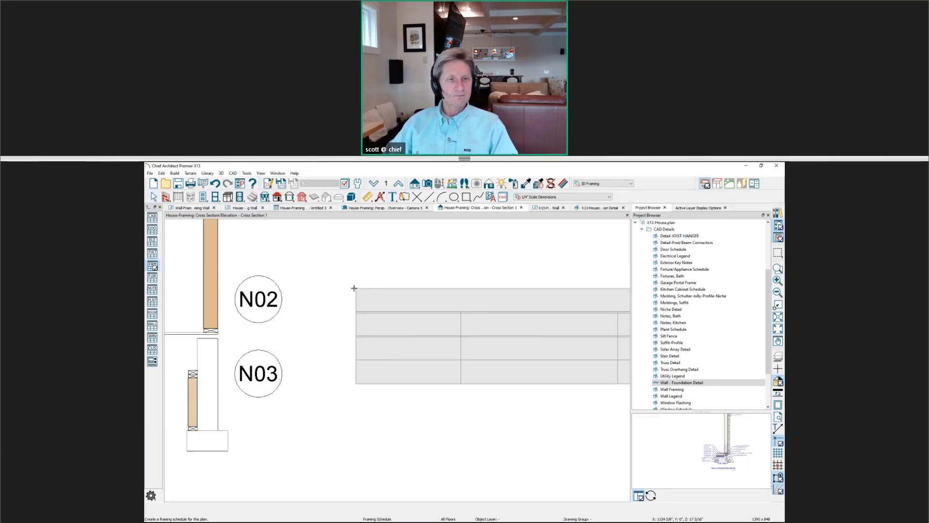
left_click(322, 289)
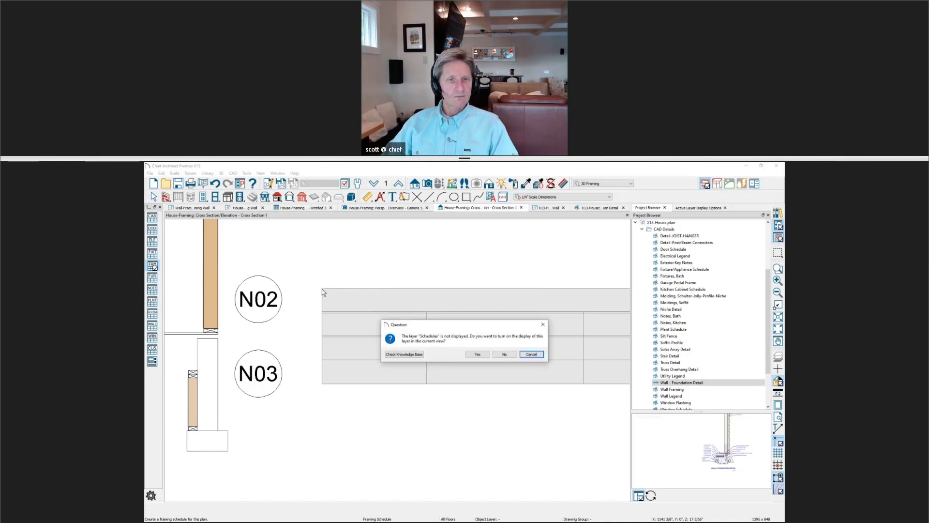
left_click(477, 354)
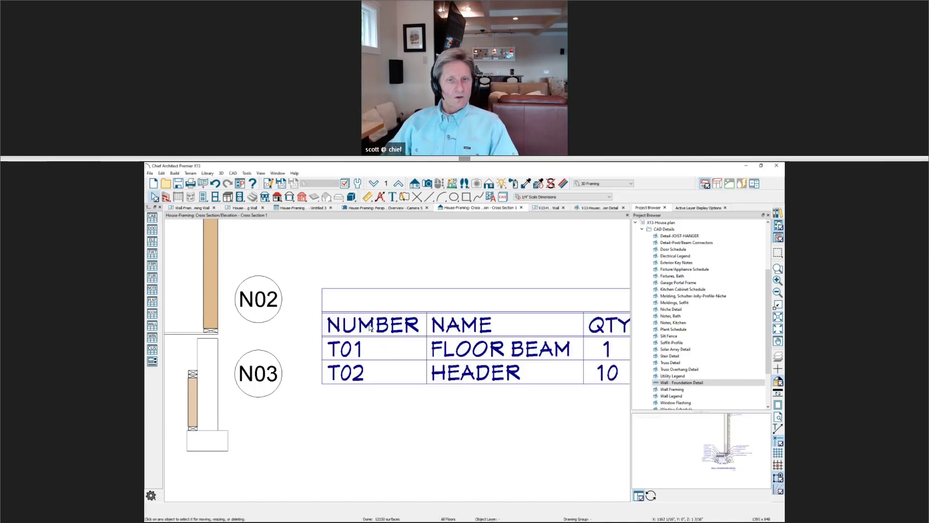
- Set the framing schedule's main title to DETAIL NOTES
scroll(363, 323, "down", 3)
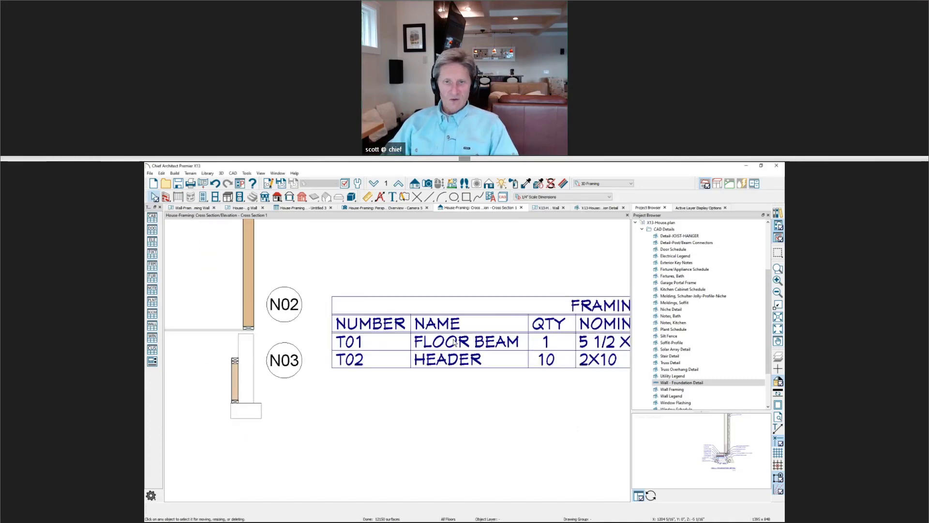
scroll(416, 317, "down", 1)
middle_click_drag(416, 316, 361, 309)
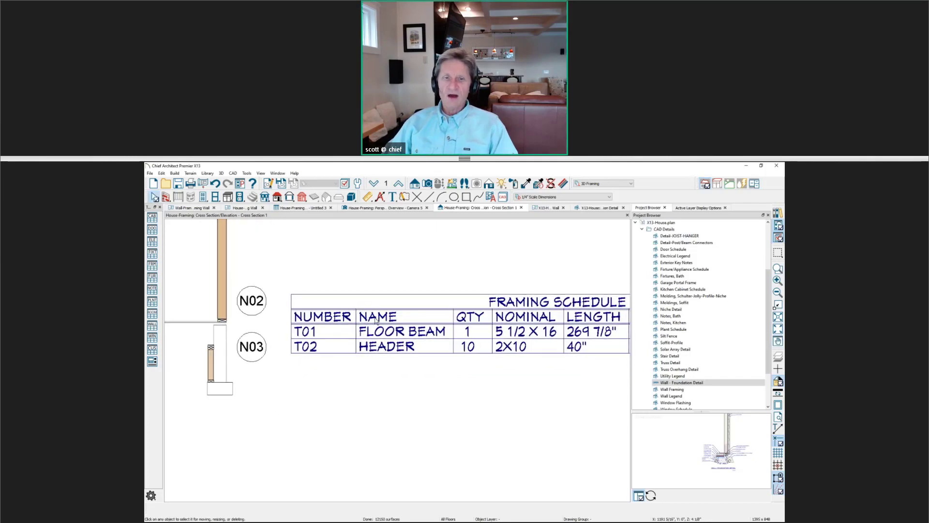
double_click(412, 331)
left_click_drag(560, 228, 530, 228)
type("DE")
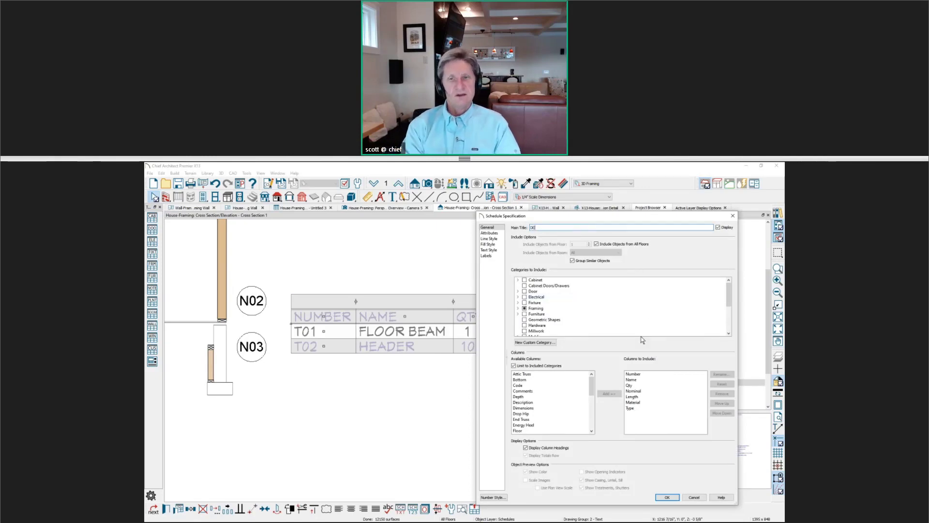
type("TAIL NOTES")
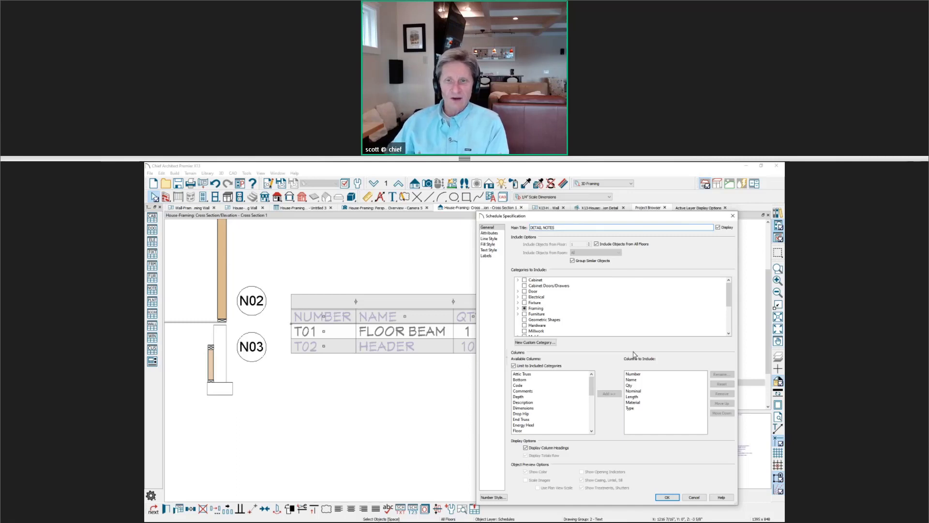
- Exclude Ceiling Beams and Ceiling Trusses from the schedule's Framing categories and look through the remaining subcategories
left_click(518, 308)
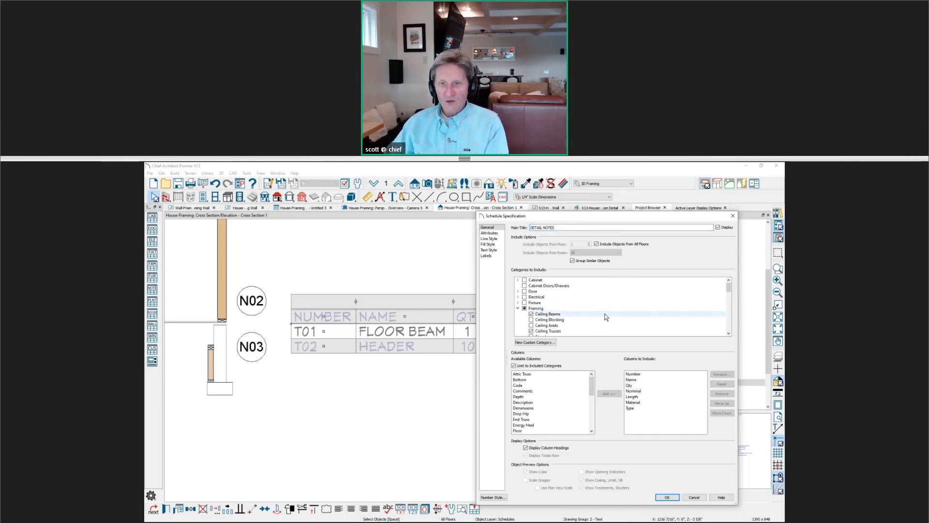
left_click(577, 315)
scroll(562, 324, "down", 1)
left_click(558, 325)
left_click(547, 314)
scroll(600, 315, "down", 1)
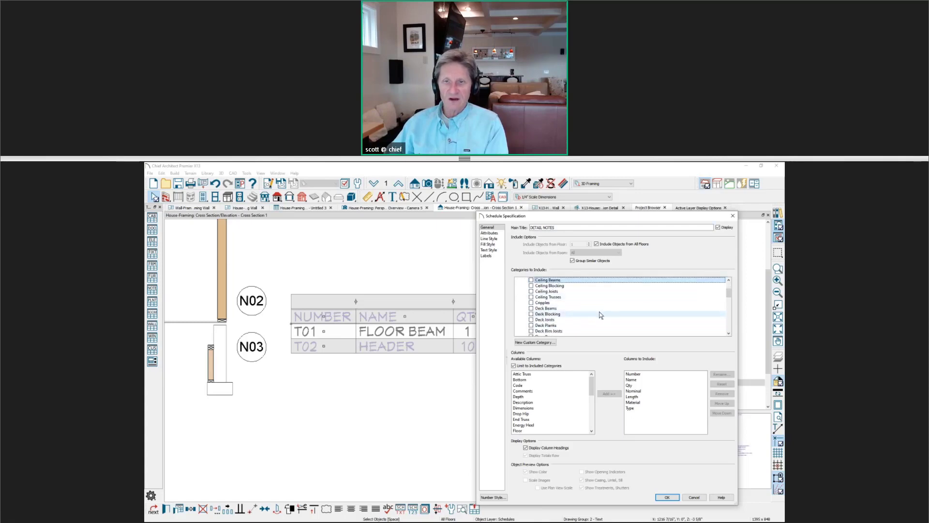
scroll(599, 313, "down", 2)
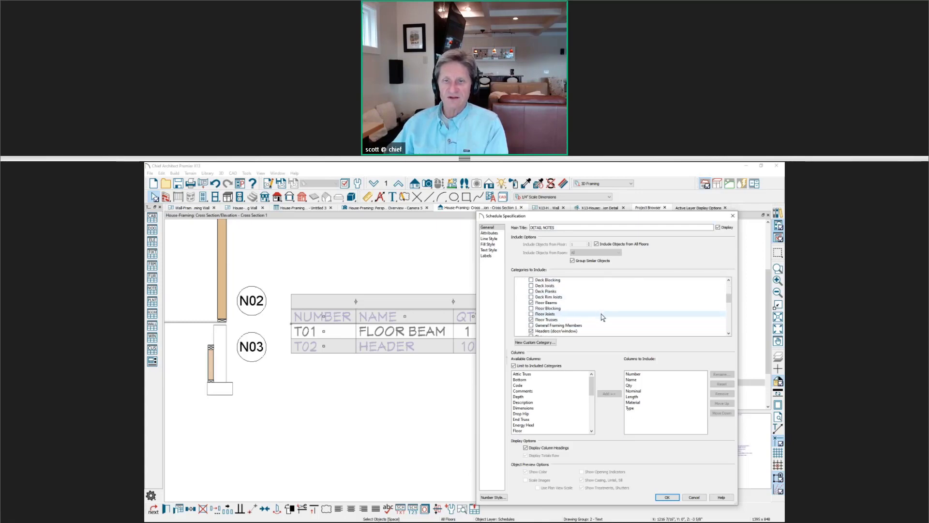
scroll(603, 312, "down", 2)
scroll(604, 312, "down", 2)
scroll(605, 311, "down", 1)
scroll(597, 305, "up", 10)
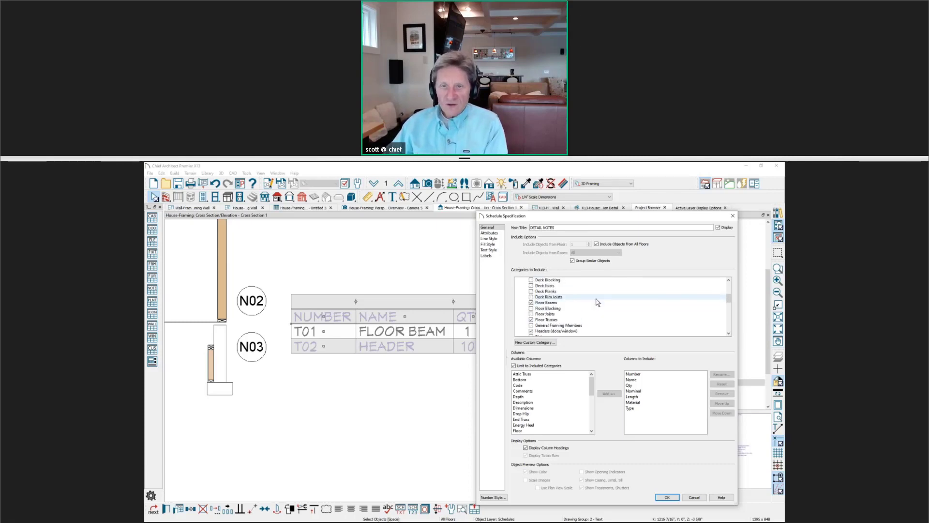
- Include the Framing Notes category in the schedule, check the available columns and apply the changes
left_click(518, 309)
scroll(602, 303, "down", 2)
scroll(543, 312, "down", 1)
scroll(543, 312, "down", 1)
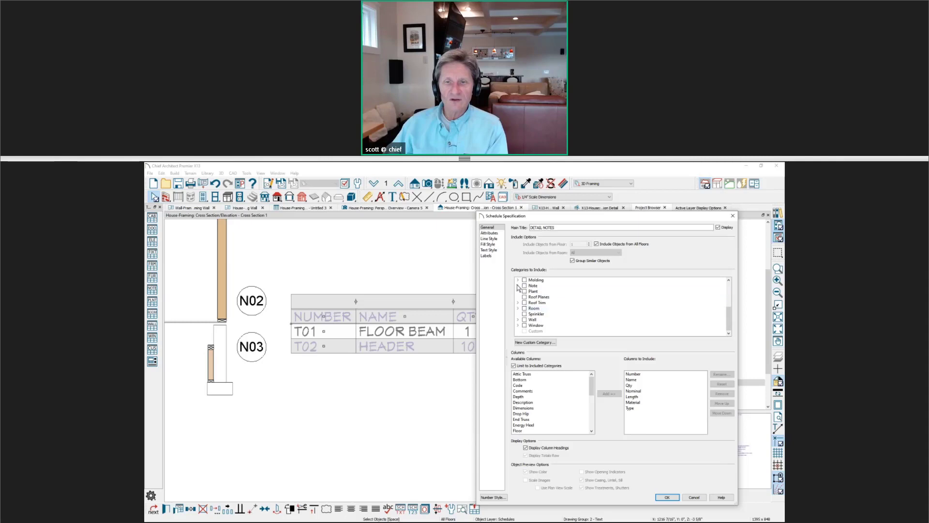
left_click(518, 285)
scroll(573, 302, "down", 1)
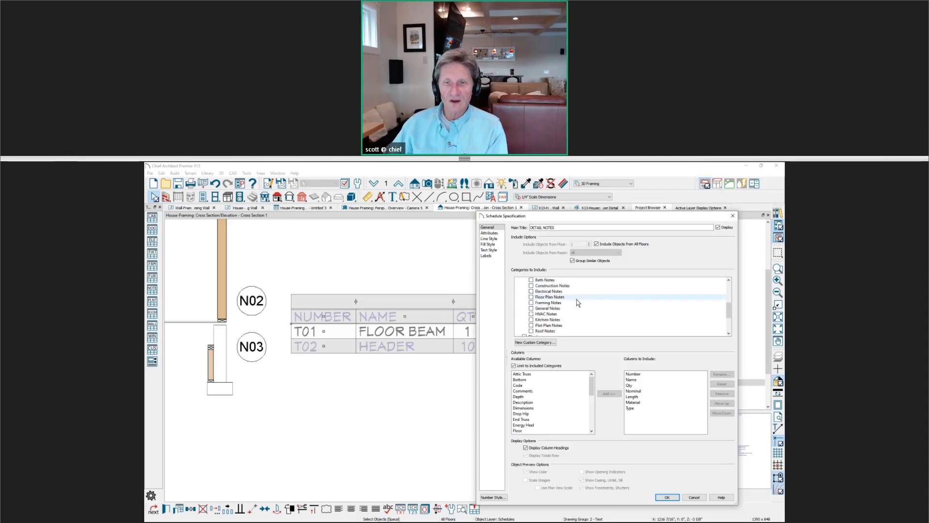
left_click(530, 303)
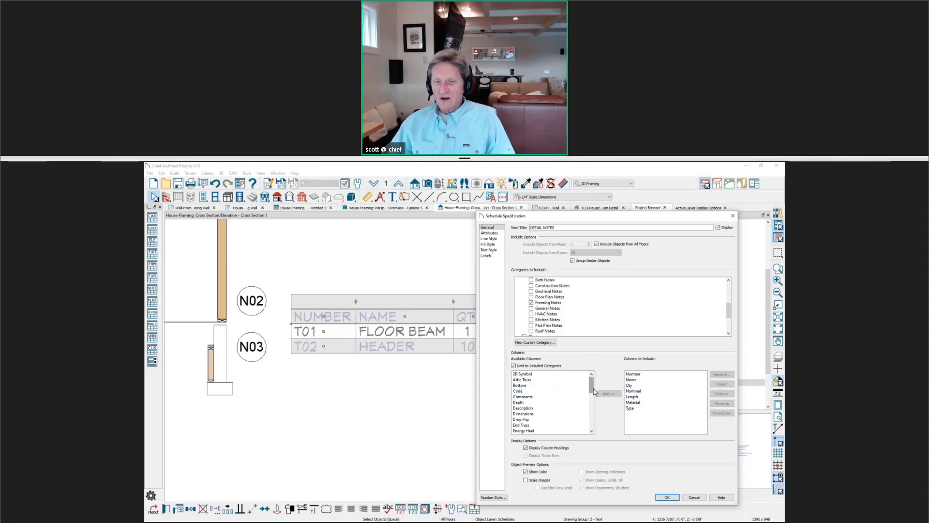
left_click_drag(591, 390, 590, 410)
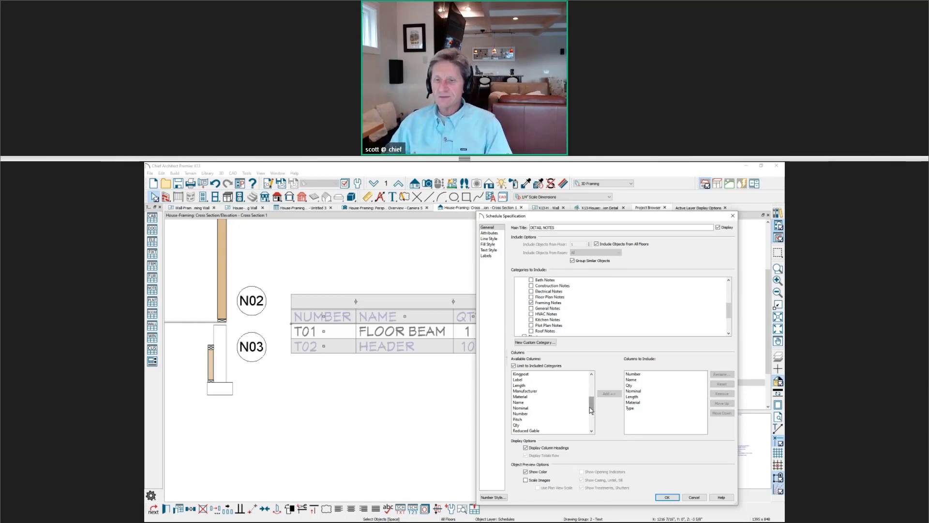
left_click_drag(590, 410, 590, 421)
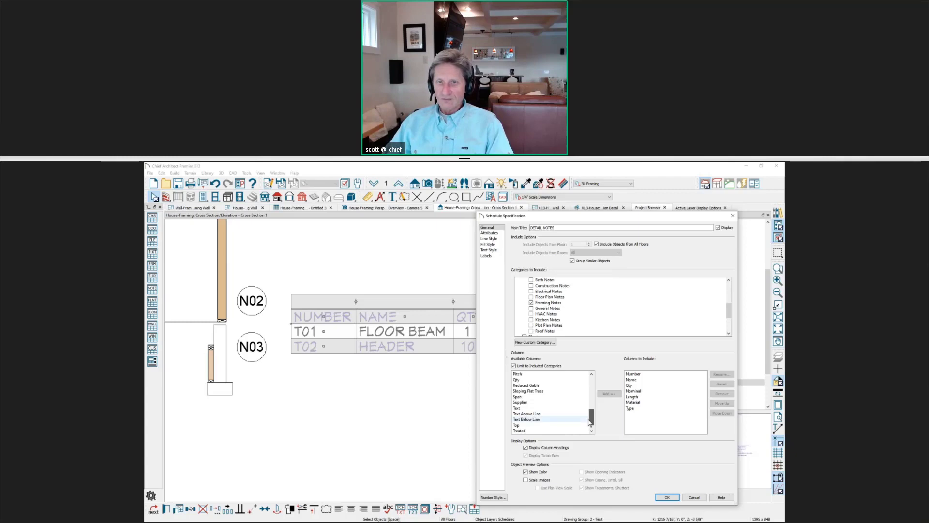
left_click(669, 497)
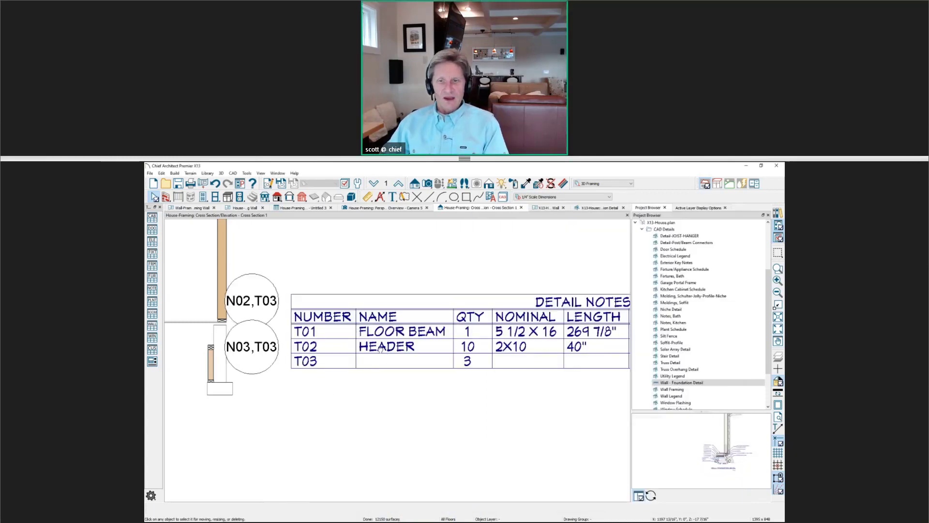
- Turn off the border and grid lines of the DETAIL NOTES schedule
scroll(301, 361, "down", 2)
scroll(301, 360, "down", 2)
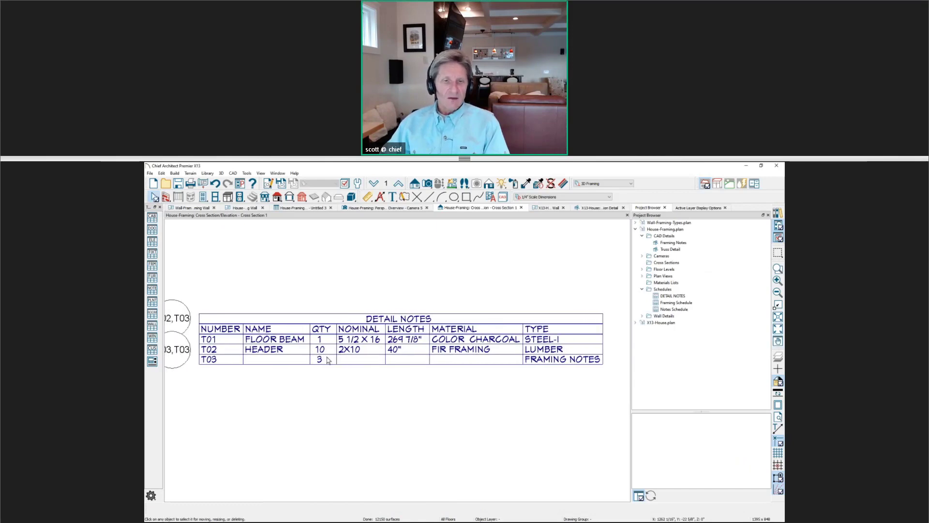
scroll(327, 359, "up", 1)
left_click(400, 349)
double_click(399, 350)
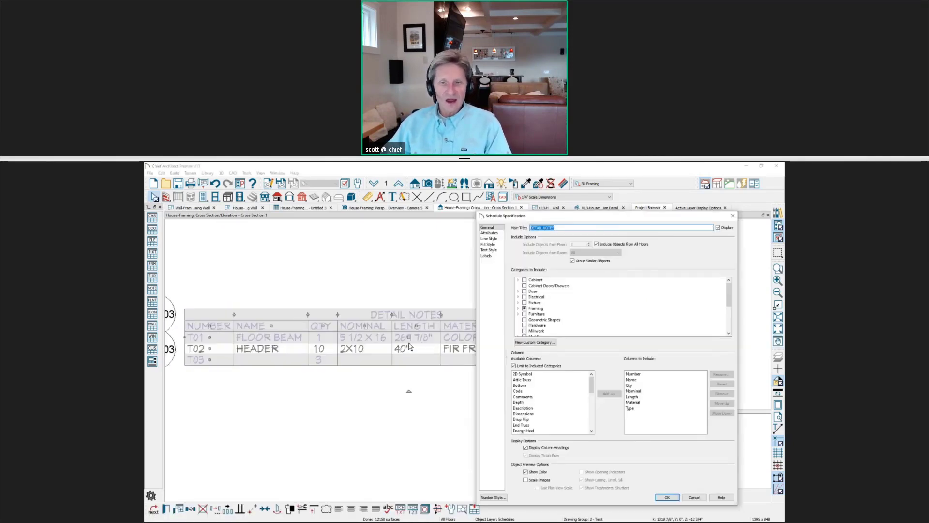
left_click(489, 233)
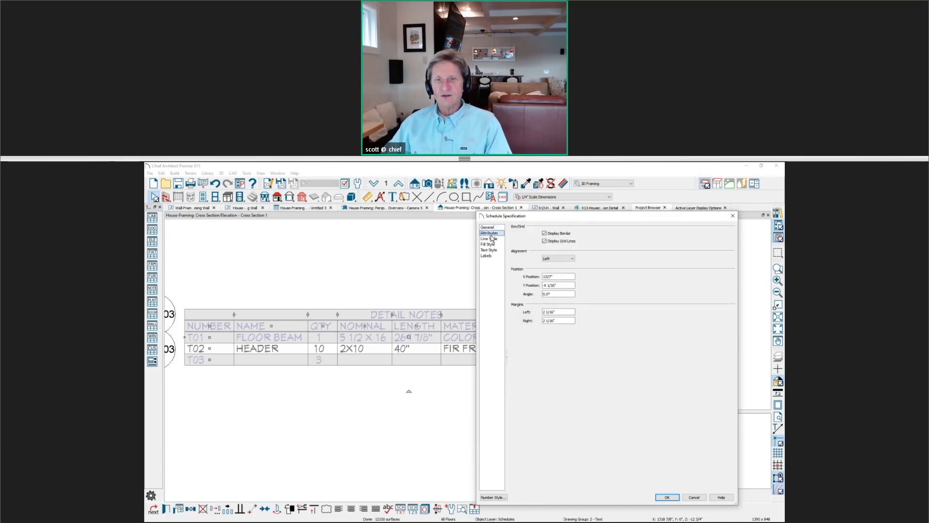
left_click(554, 233)
left_click(549, 241)
- Remove the Number column from the DETAIL NOTES schedule and apply the changes
left_click(486, 228)
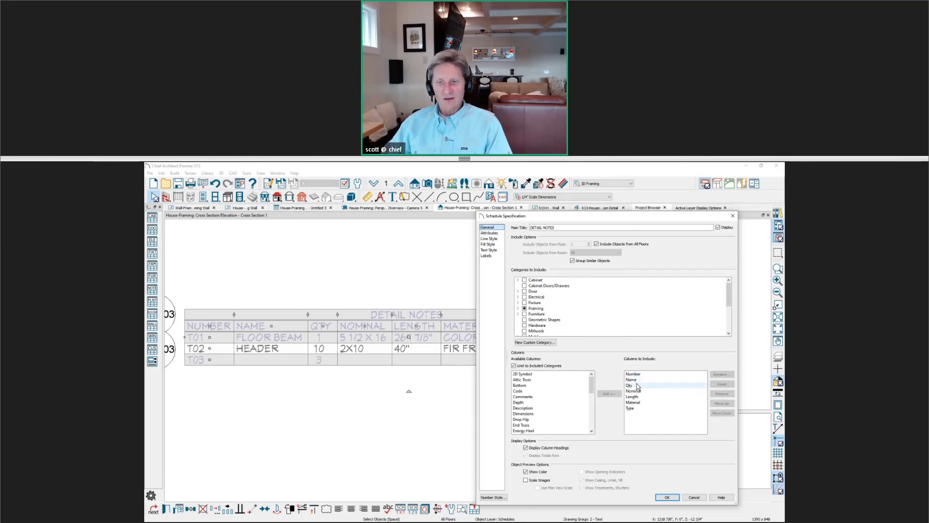
left_click(631, 407)
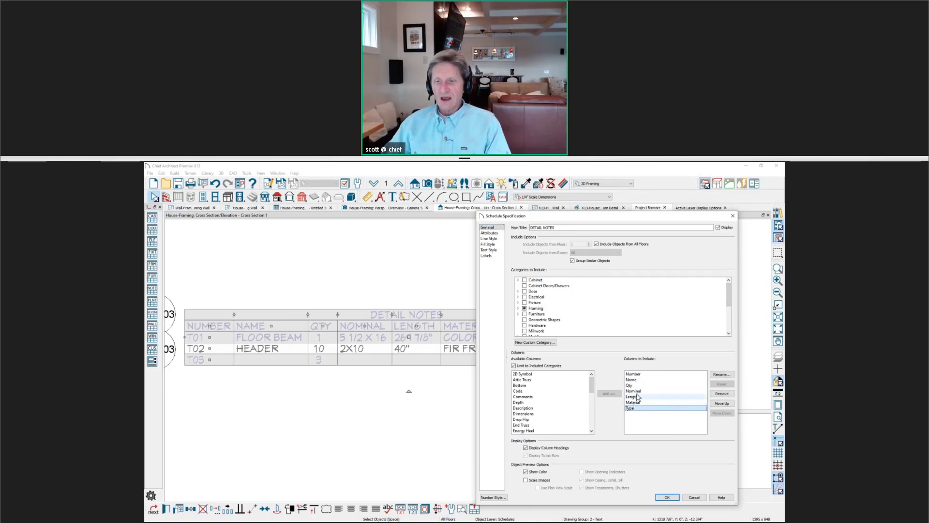
left_click(637, 375)
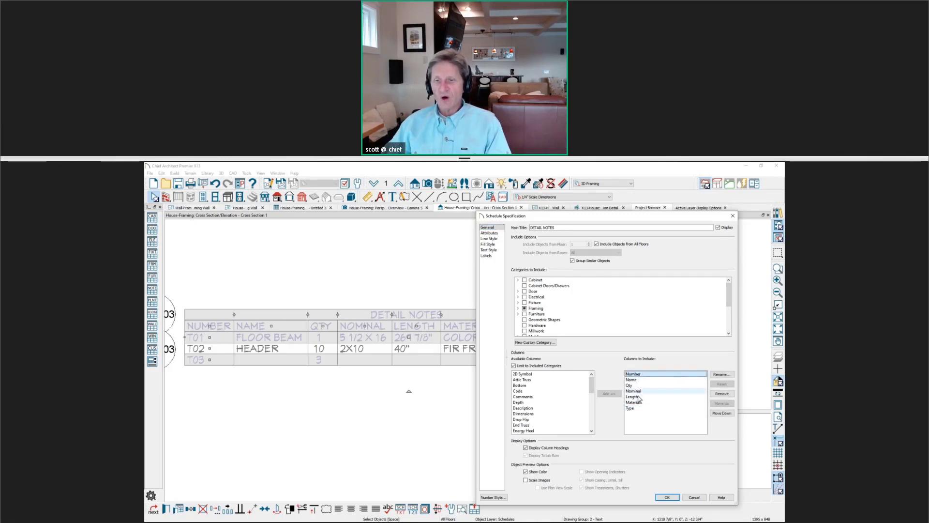
left_click(721, 393)
left_click(667, 496)
- Move the N02 note up and away from the N03 note so the two circles no longer overlap
left_click_drag(323, 387, 320, 384)
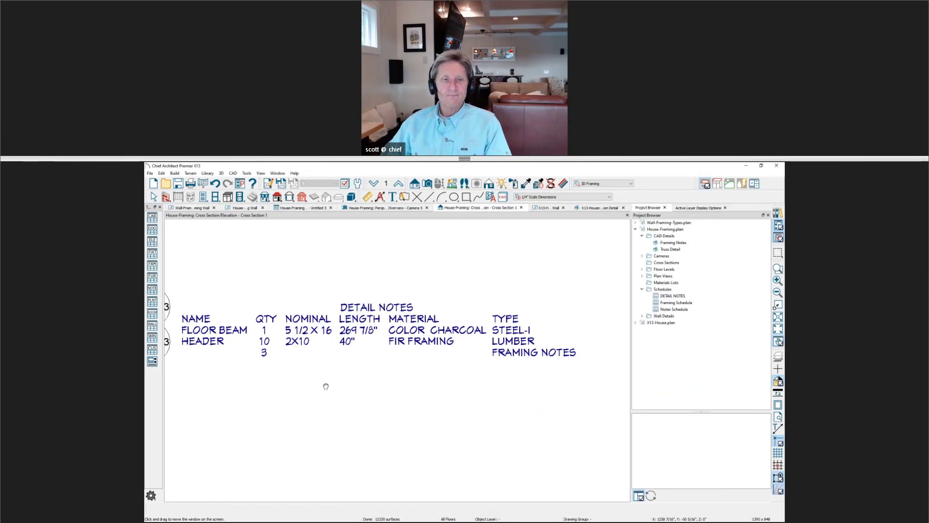
left_click_drag(326, 386, 416, 399)
scroll(250, 354, "up", 3)
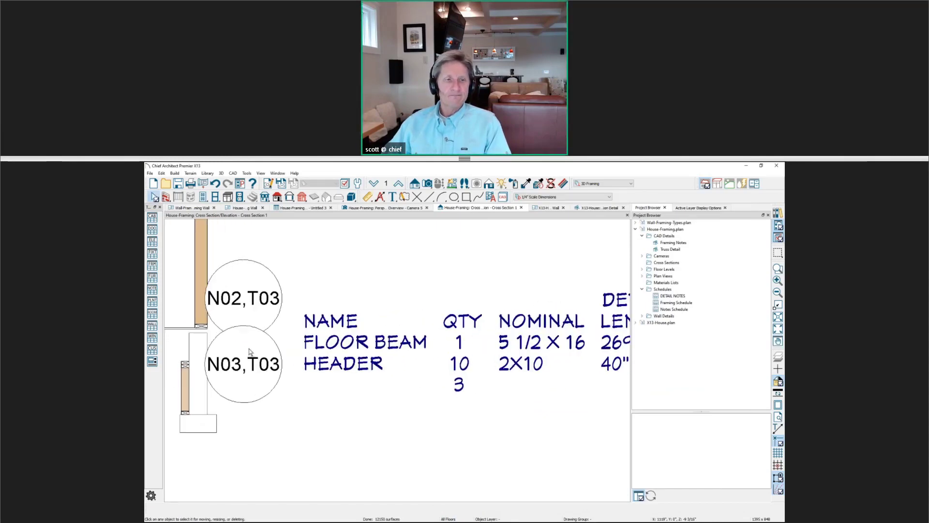
scroll(250, 353, "down", 2)
left_click_drag(250, 353, 316, 405)
key("space")
left_click(298, 389)
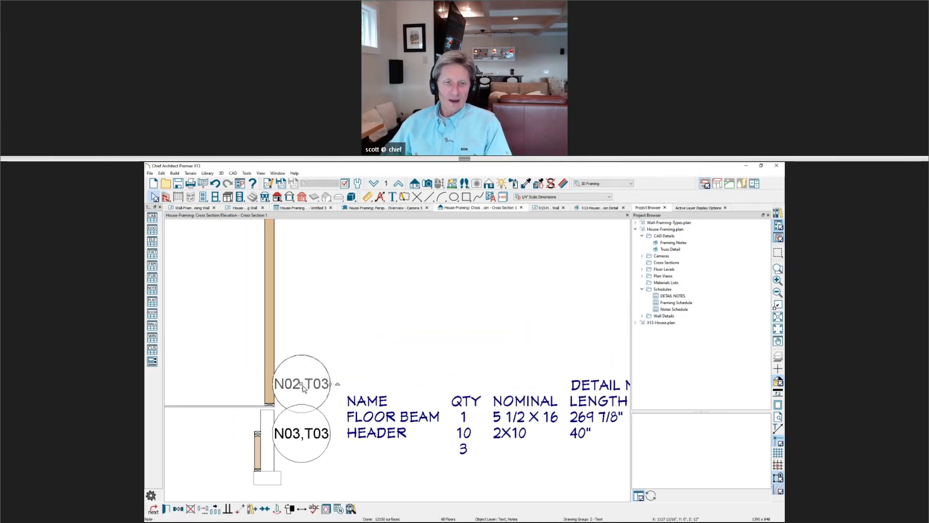
left_click_drag(305, 383, 353, 312)
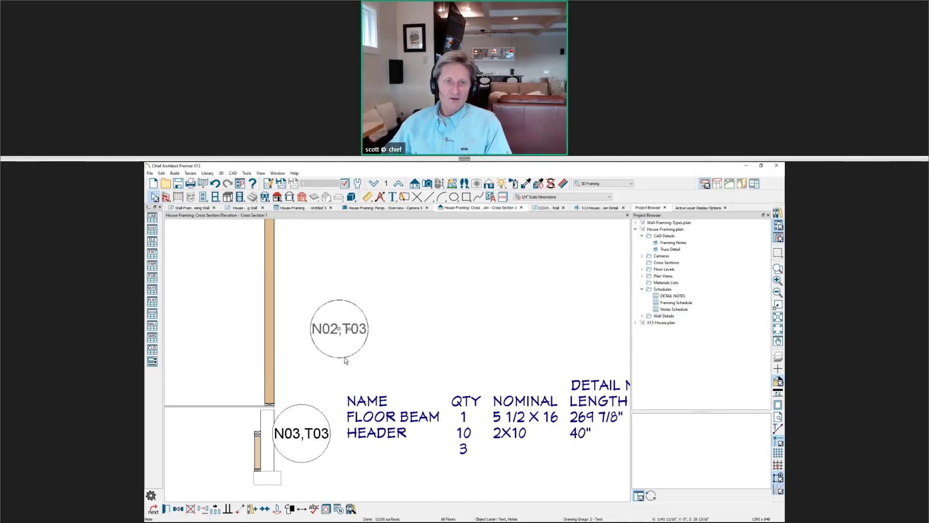
- Delete the DETAIL NOTES schedule from the cross section and reposition the N02 note closer to the framed wall
left_click(416, 428)
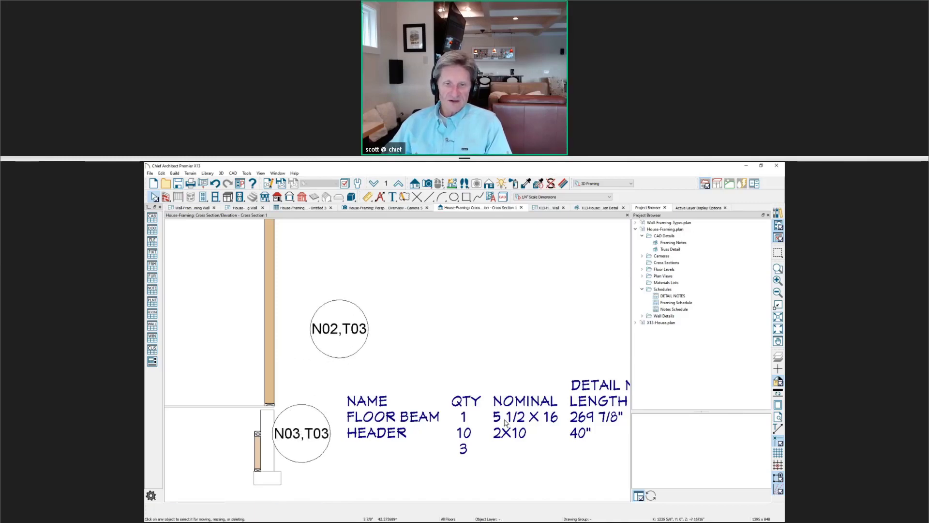
key("Delete")
left_click(360, 333)
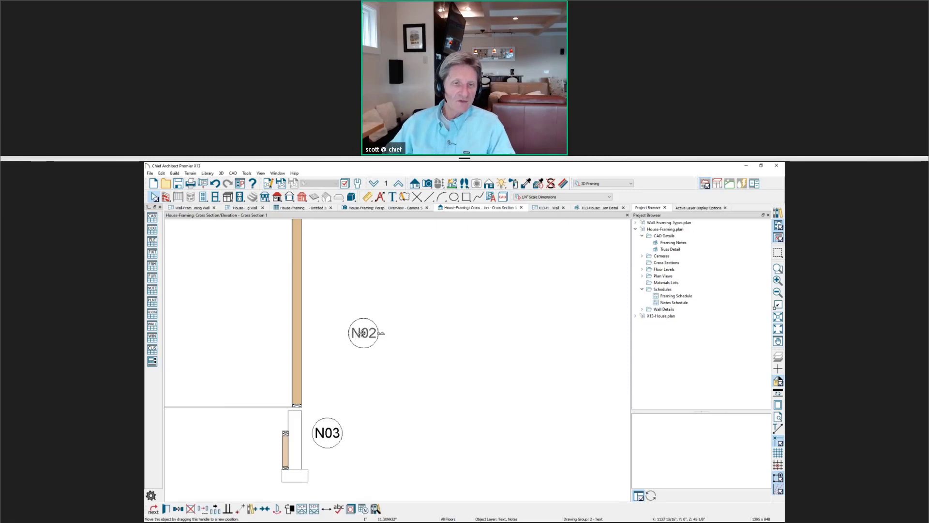
left_click_drag(363, 333, 342, 352)
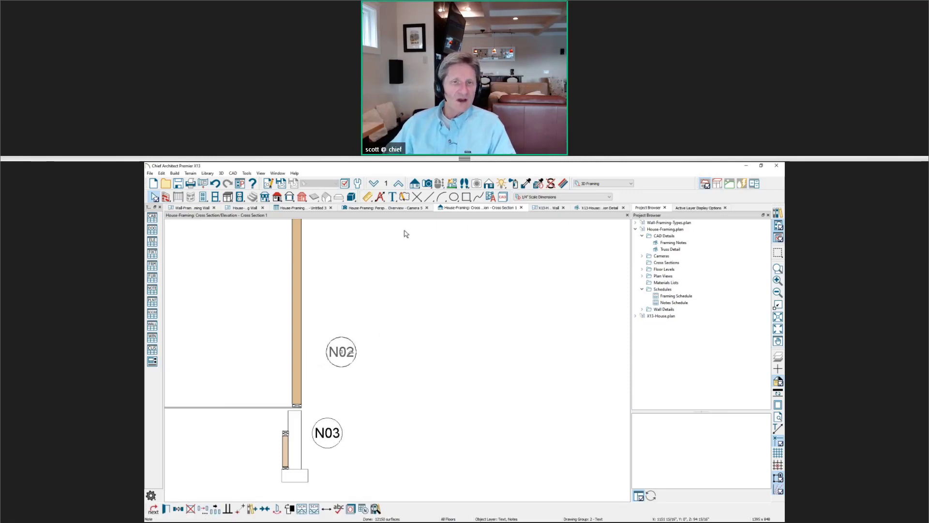
- Draw a two-segment leader line without text from the framed wall to the N02 note
left_click(392, 198)
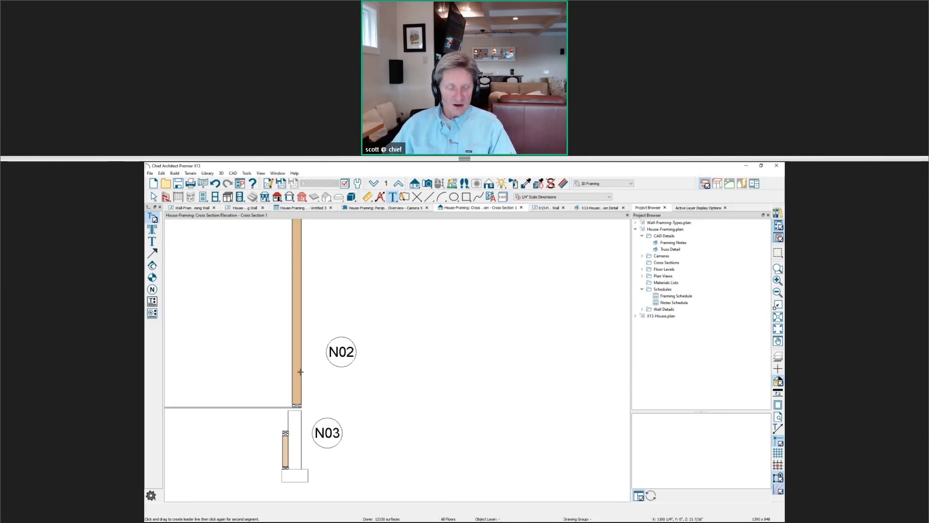
mouse_move(301, 371)
left_mouse_down()
mouse_move(307, 349)
mouse_move(317, 350)
left_mouse_up()
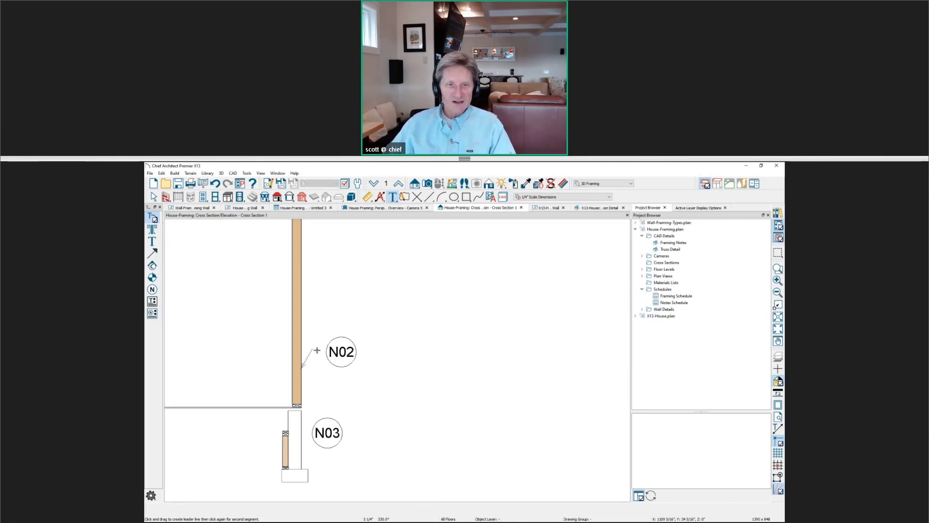
left_click(326, 352)
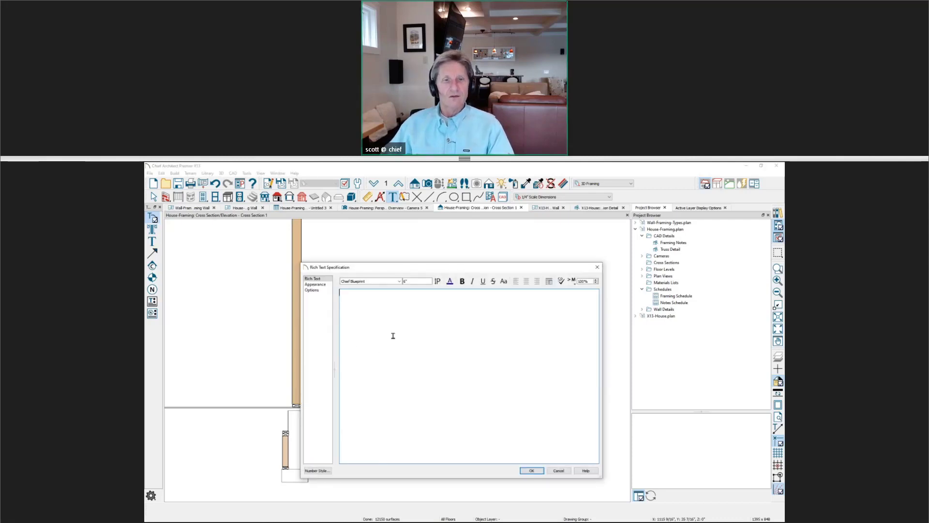
left_click(550, 470)
key("space")
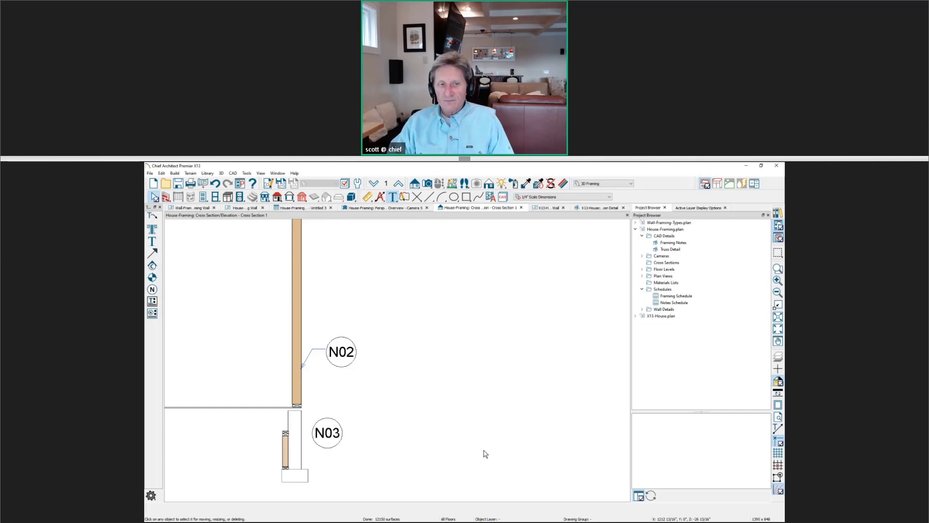
- Draw a two-segment leader line without text from the foundation stem wall to the N03 note
left_click(153, 217)
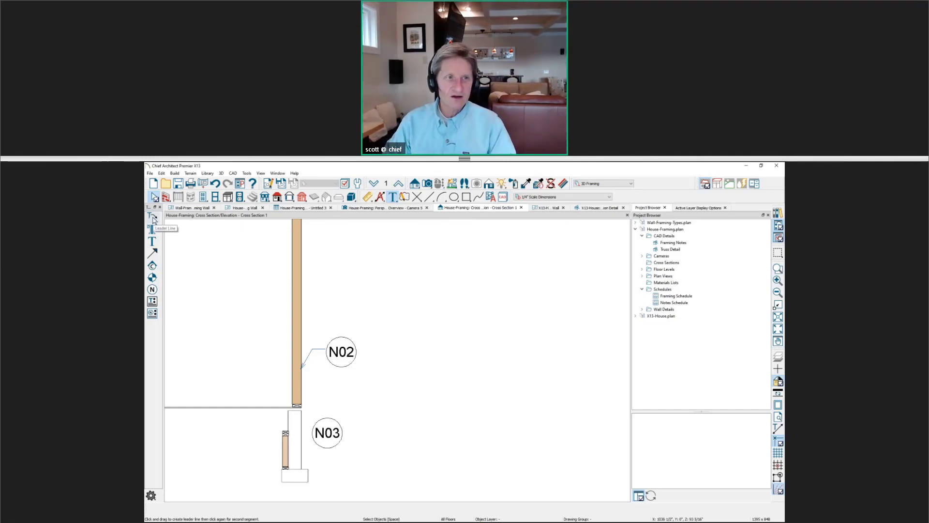
scroll(290, 457, "up", 4)
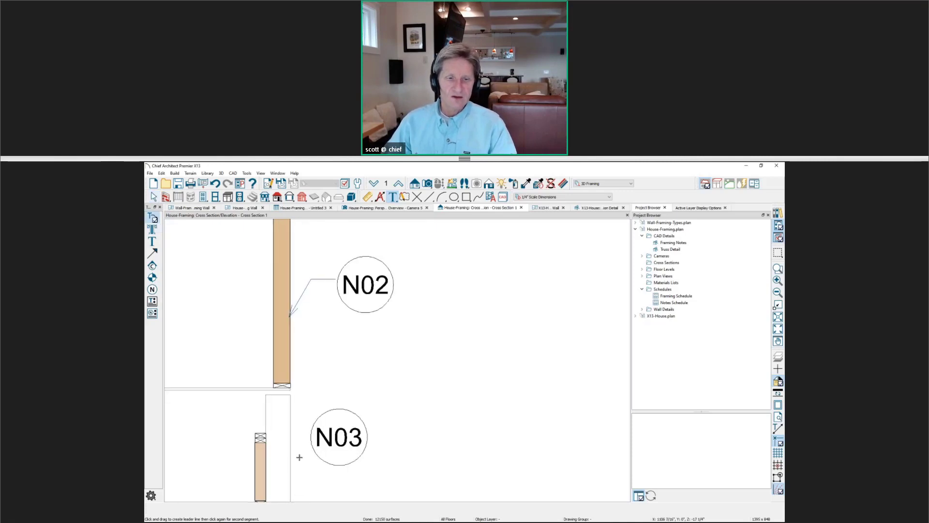
left_click_drag(286, 451, 306, 419)
double_click(343, 420)
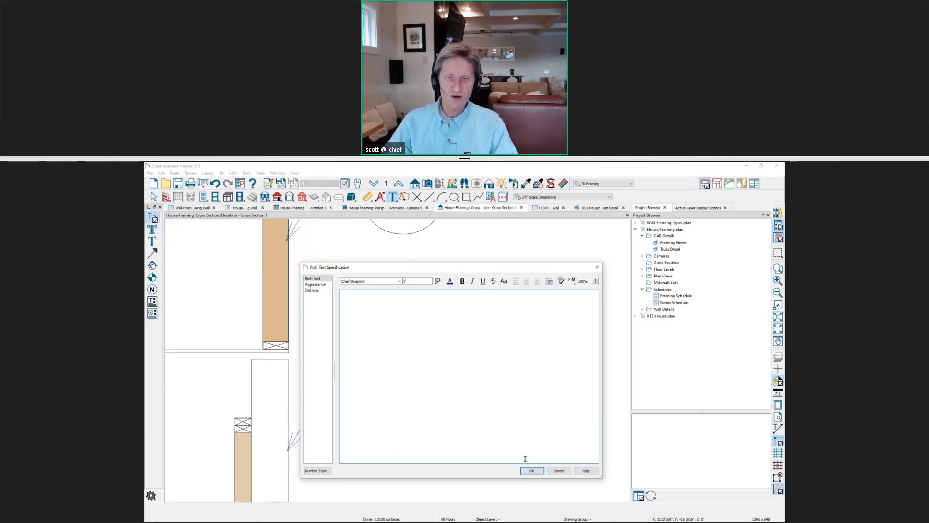
left_click(528, 466)
key("space")
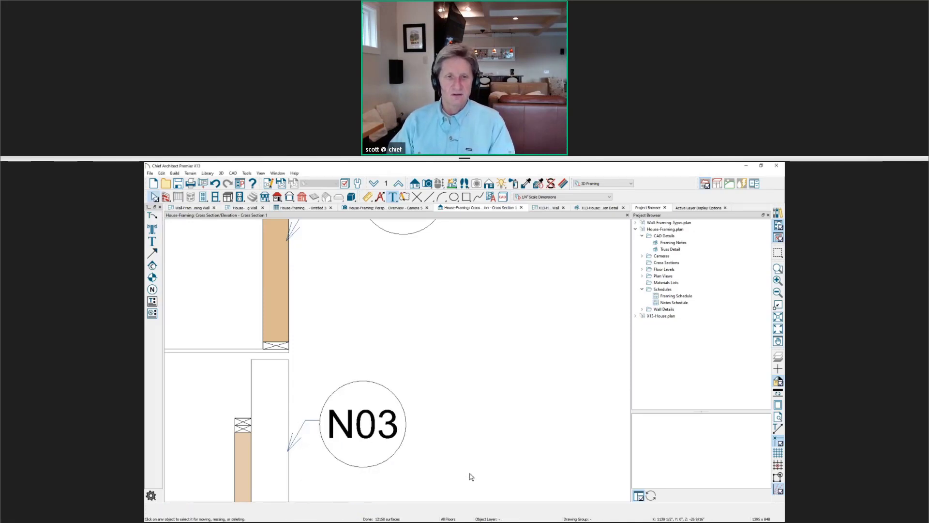
- Turn off automatic sizing for the N03 note and set its circle size to 12 inches
left_click(368, 422)
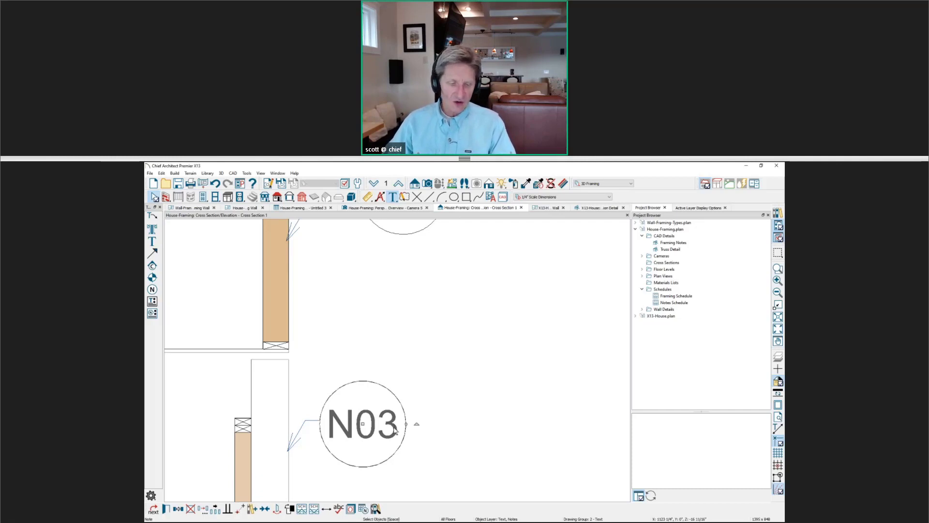
double_click(414, 425)
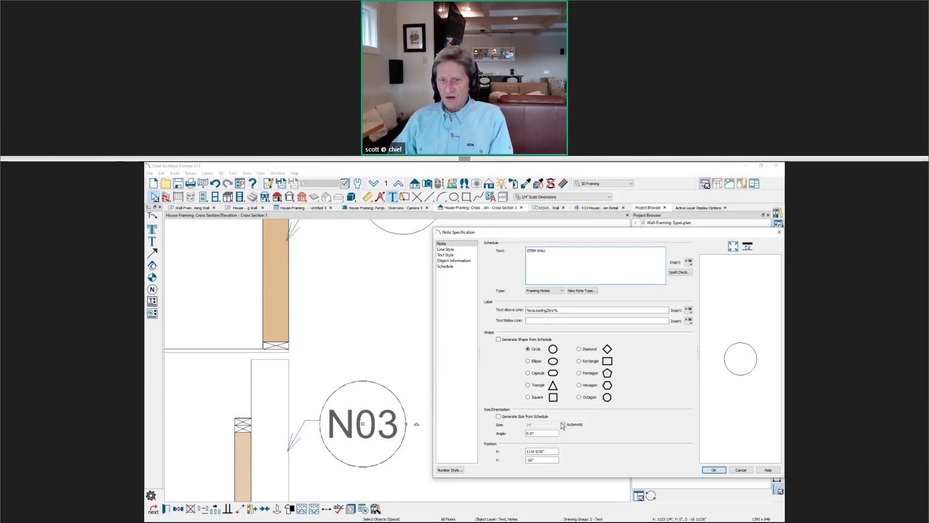
left_click(563, 425)
double_click(543, 424)
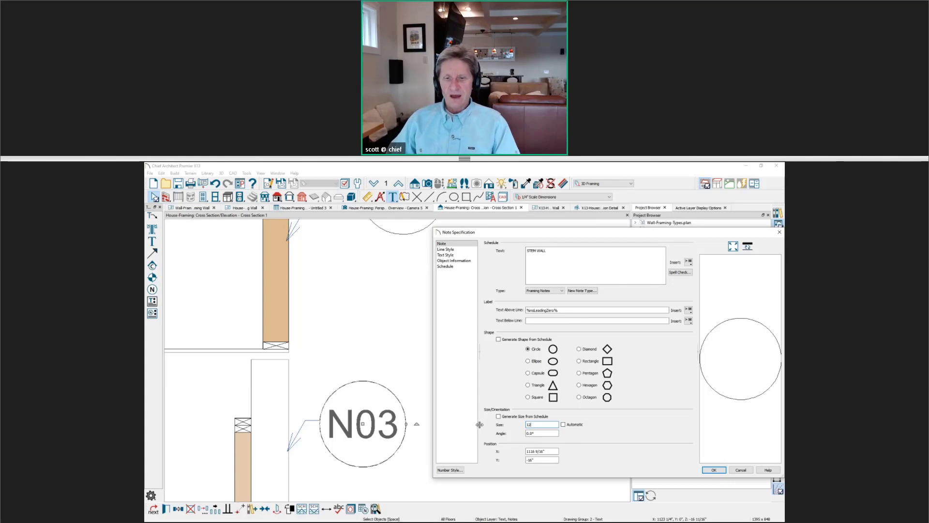
left_click(712, 470)
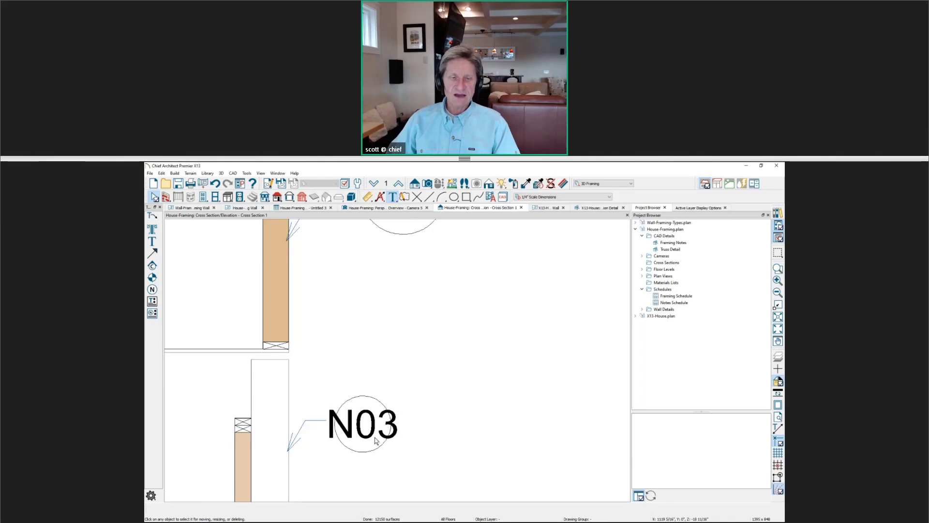
- Open the wall detail's Framing Schedule from the project and examine its text style and label settings
double_click(677, 295)
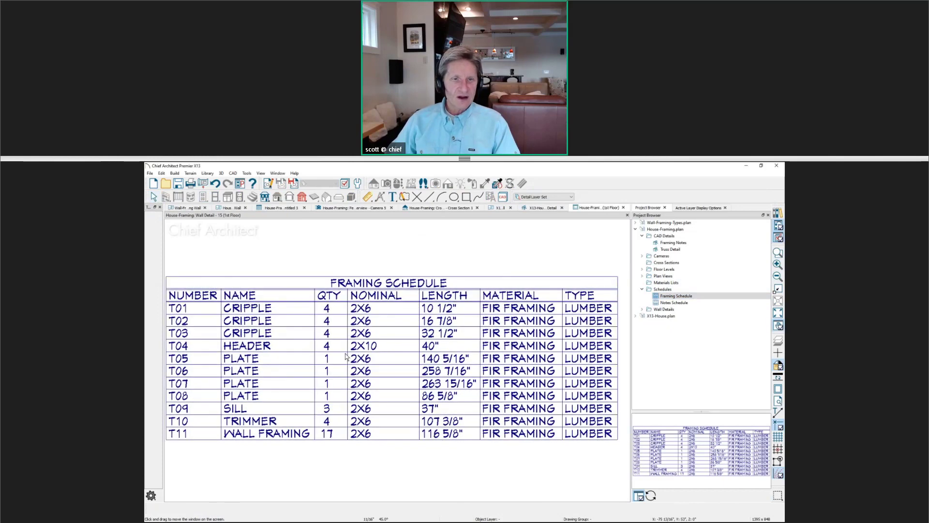
left_click(344, 352)
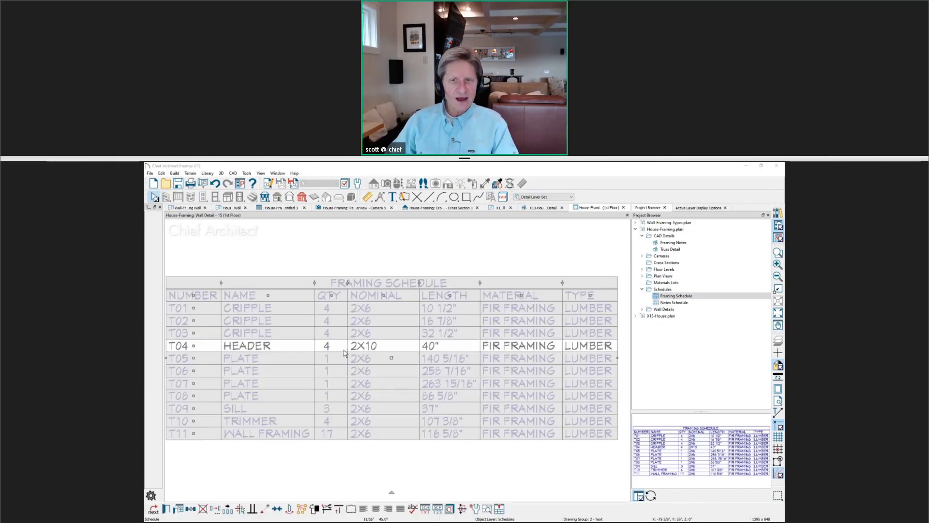
double_click(344, 350)
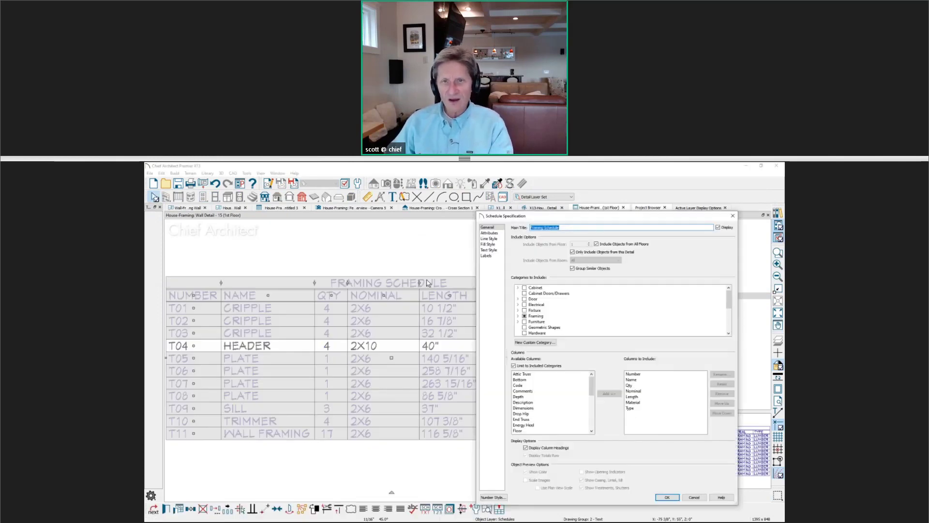
left_click(489, 250)
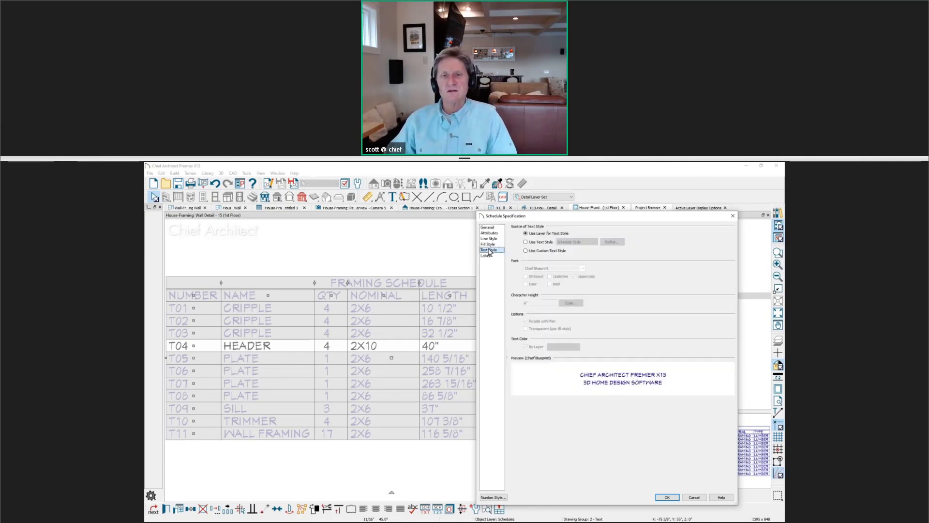
left_click(488, 256)
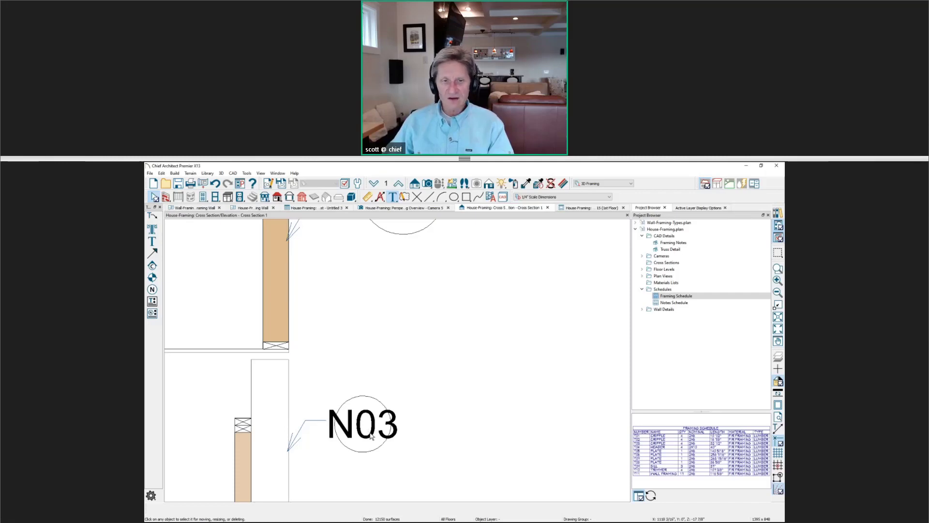
- Reduce the character height of the N03 note's custom text style so the label fits inside its circle
left_click(371, 435)
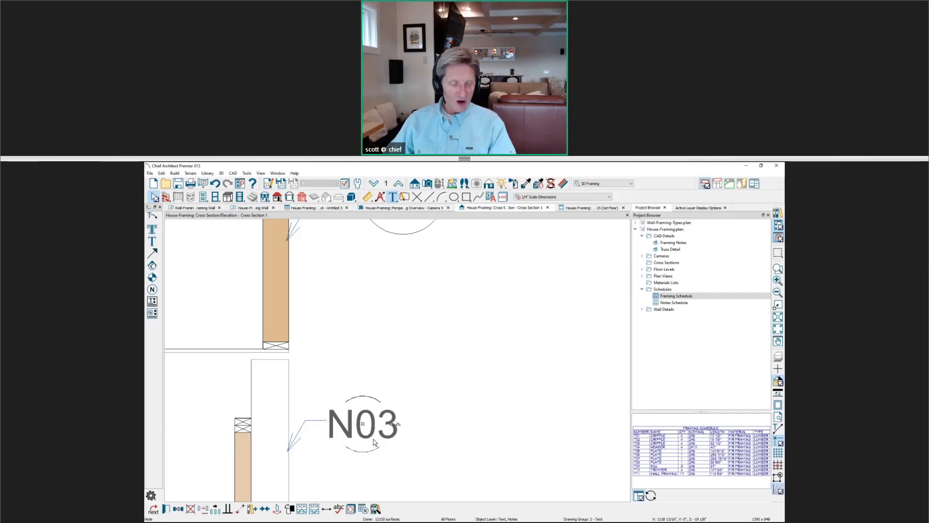
double_click(376, 441)
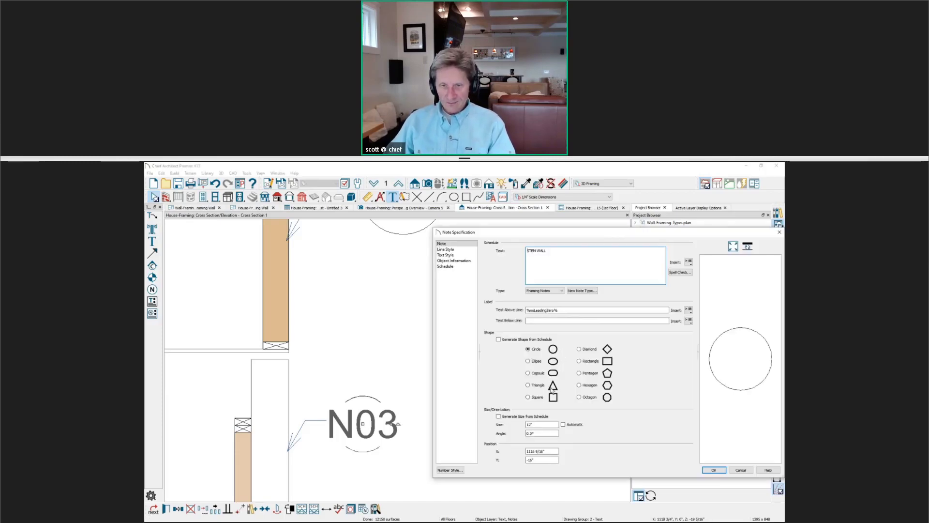
left_click(469, 256)
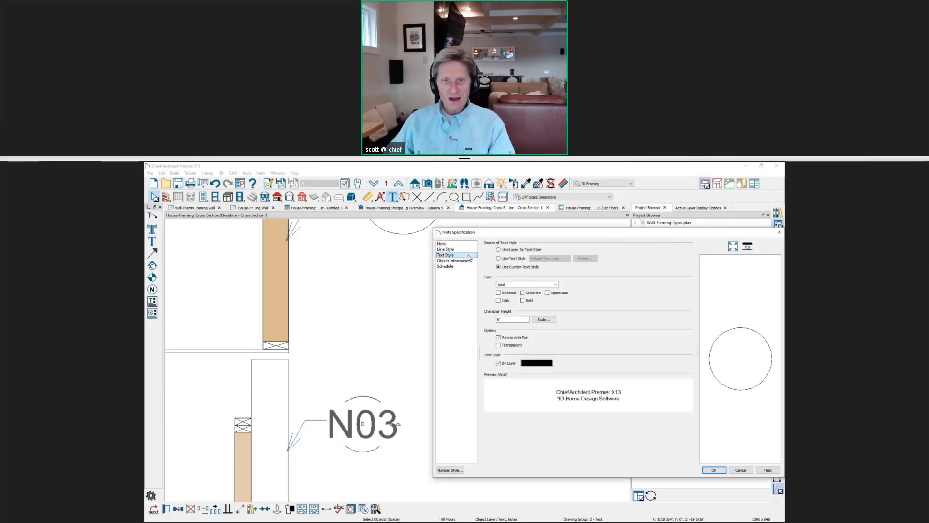
double_click(499, 319)
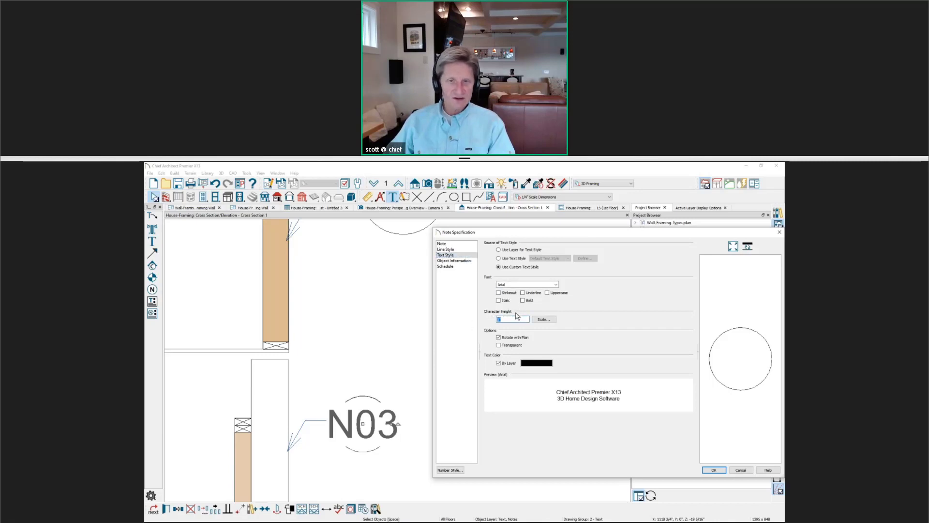
left_click(713, 469)
left_click(508, 445)
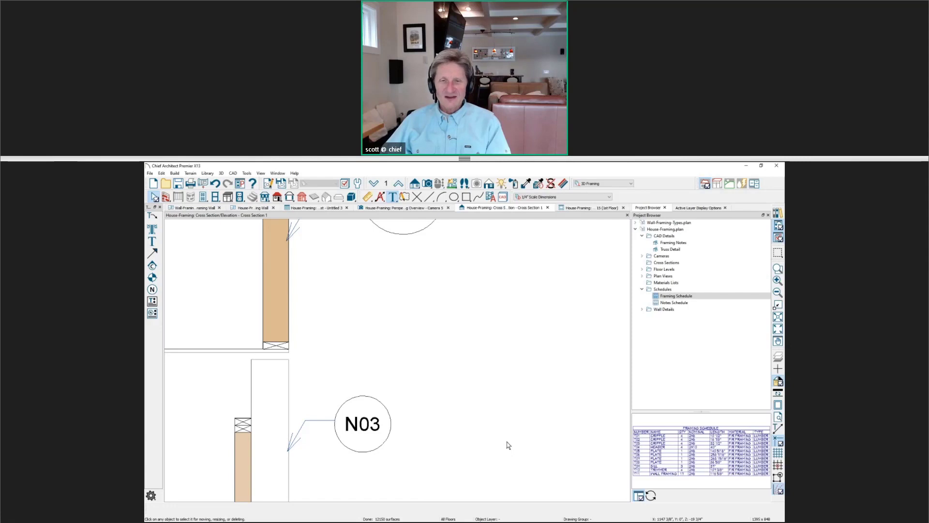
- Switch to the Wall Framing questions slide in Windows Photo Viewer
key("alt+Tab")
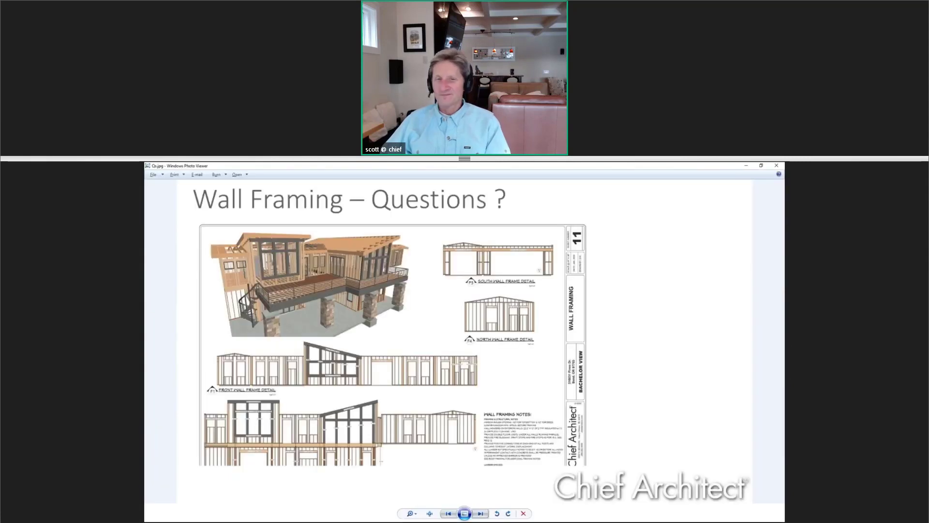
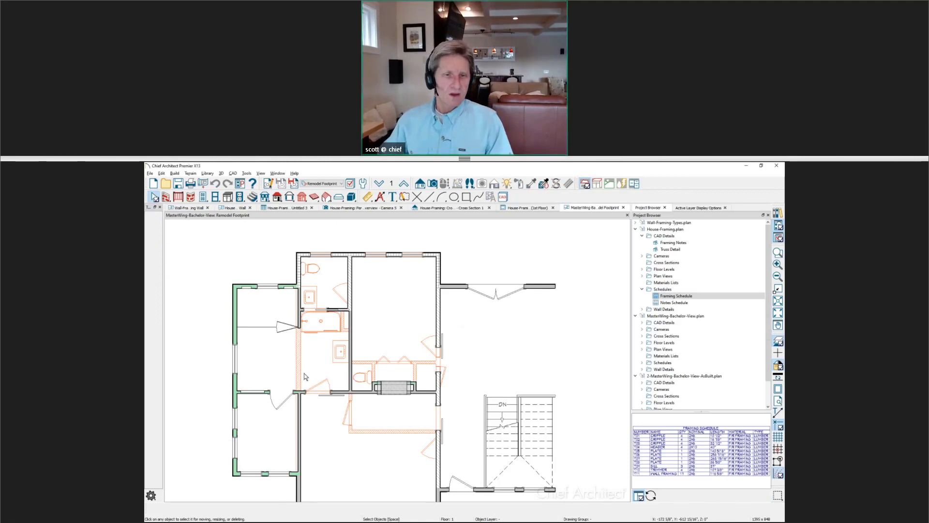
- Create a perspective framing overview of the Remodel Footprint plan and orbit it to view the green addition framing
middle_click_drag(381, 403, 391, 369)
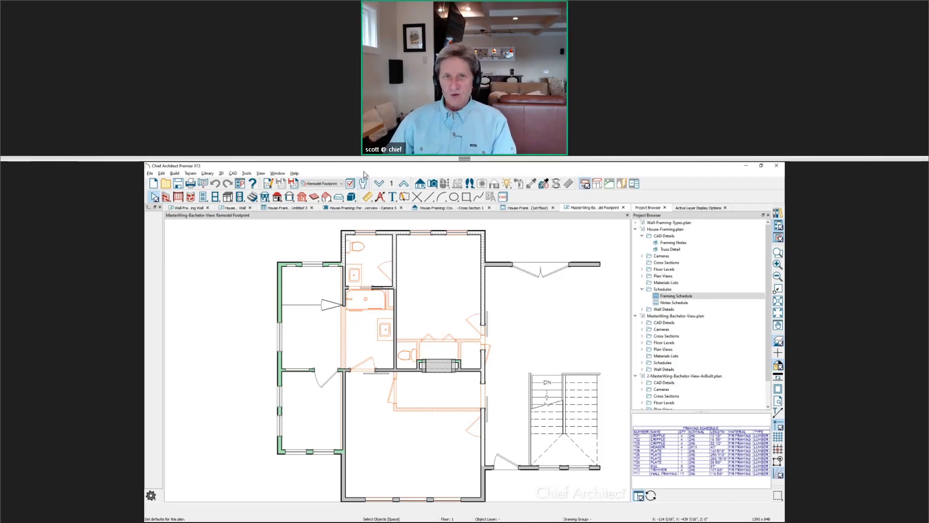
left_click(433, 183)
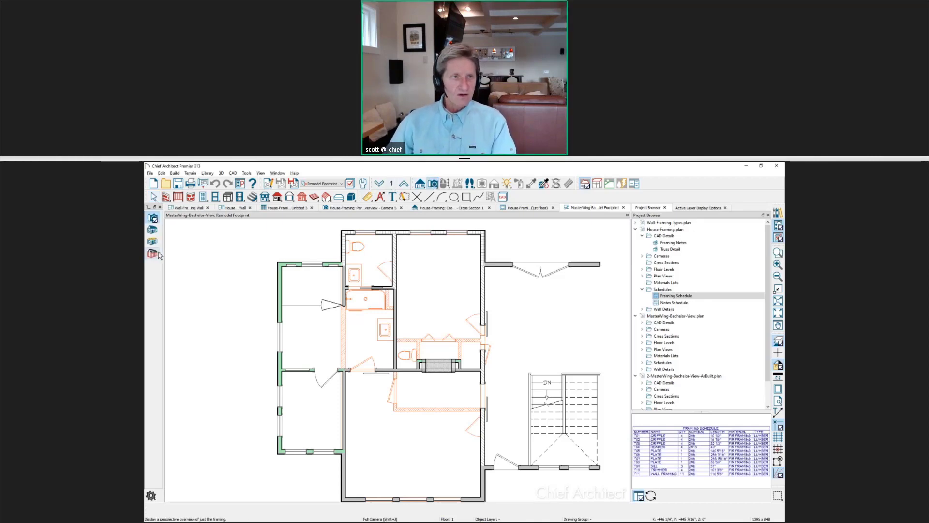
left_click(157, 253)
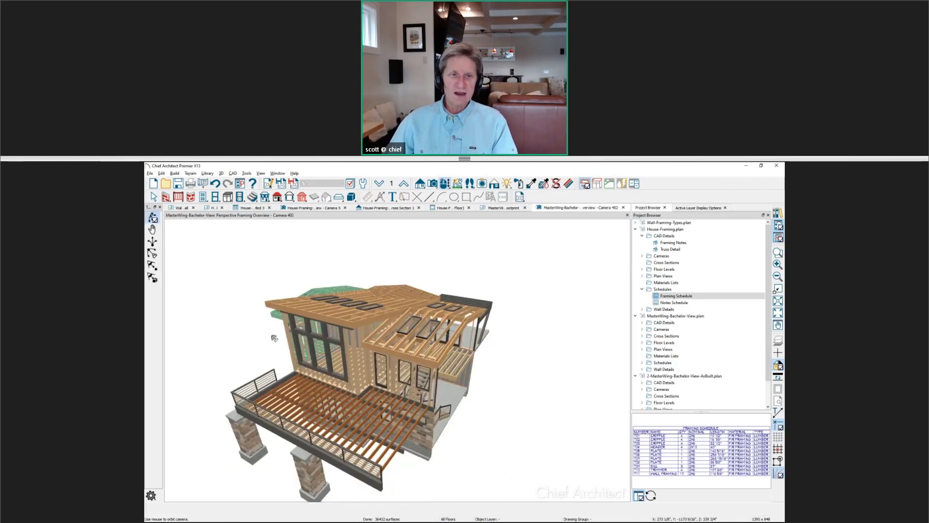
left_click_drag(274, 337, 454, 359)
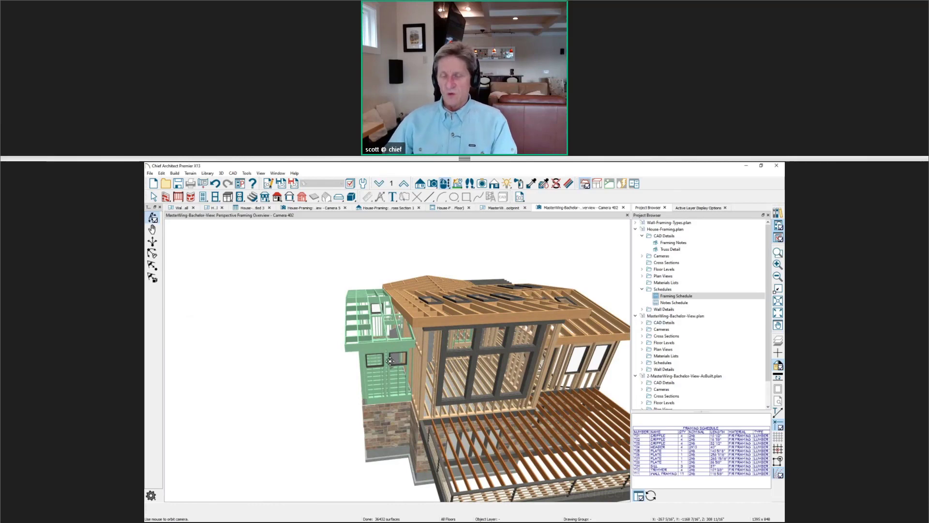
- Examine the layers of the Siding-6 Plank, New wall type used by the addition's outer wall in the Remodel Footprint plan
left_click(503, 208)
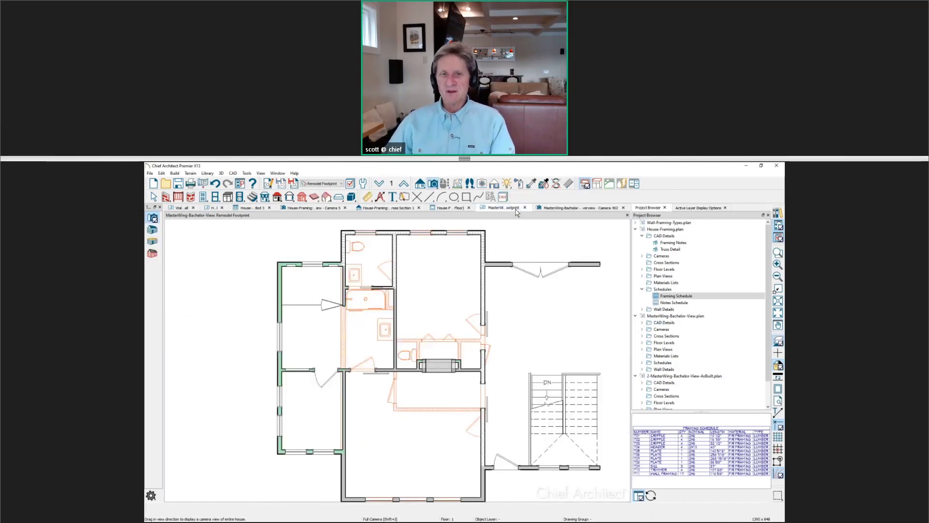
key("space")
scroll(300, 310, "up", 3)
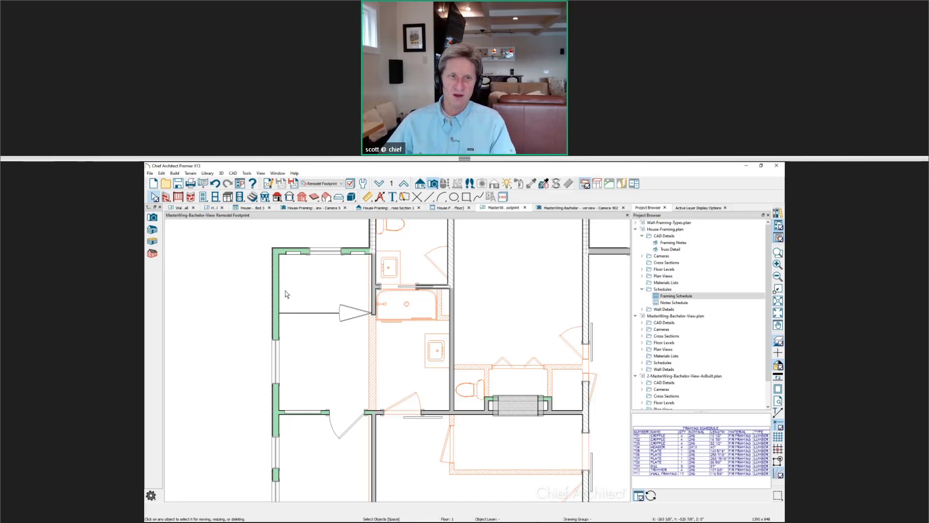
left_click(280, 293)
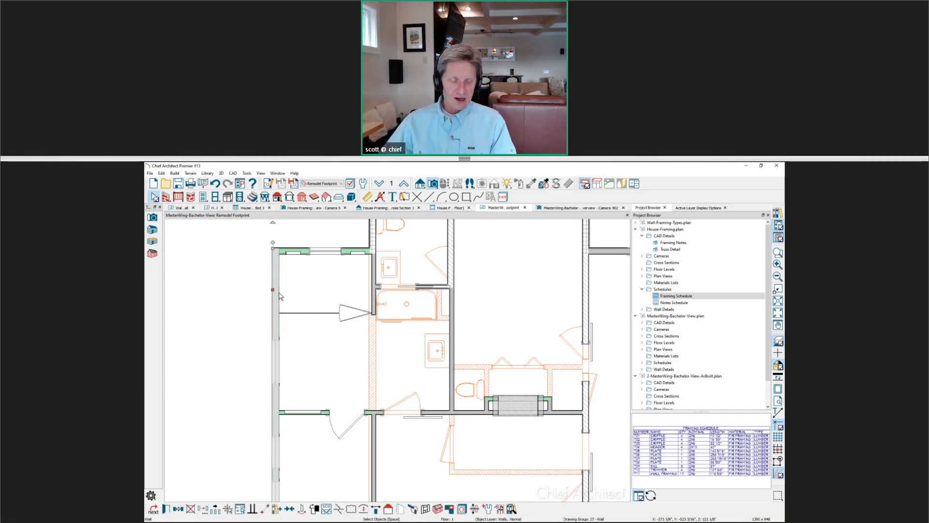
double_click(288, 297)
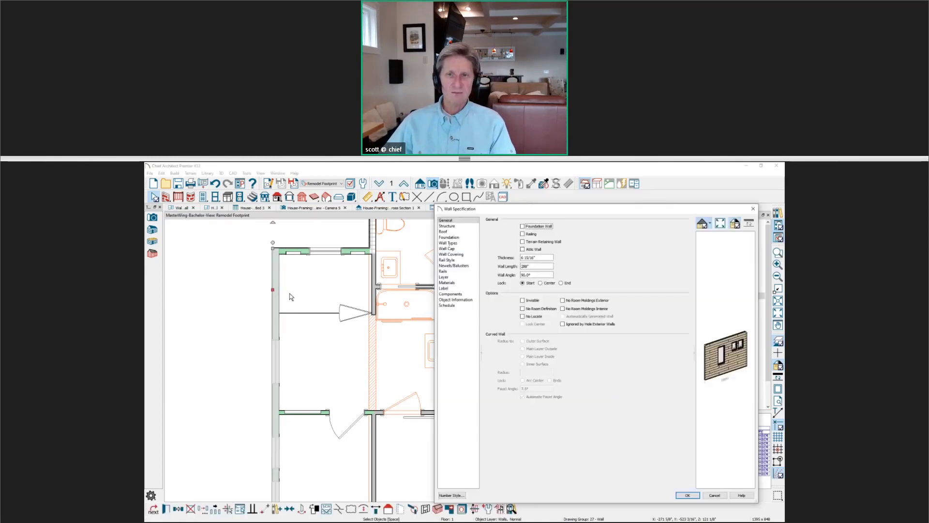
left_click(449, 237)
left_click(461, 244)
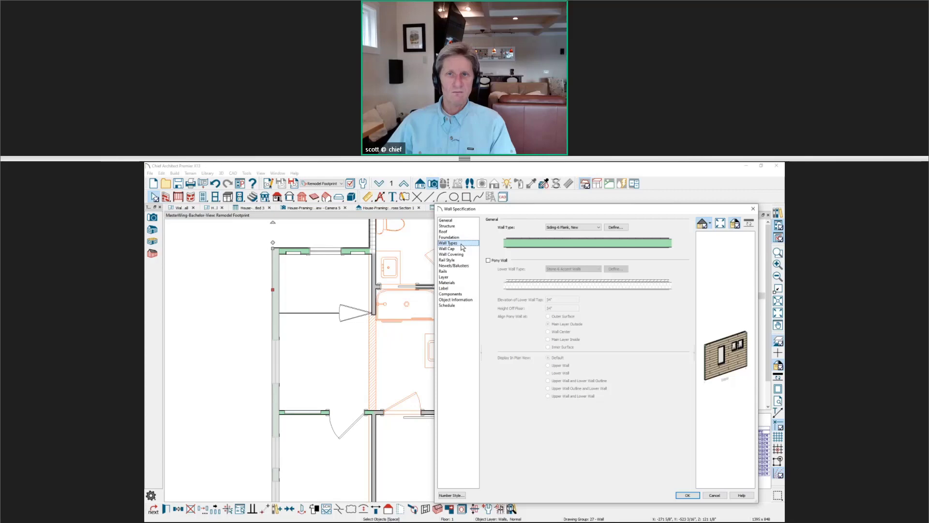
left_click(613, 228)
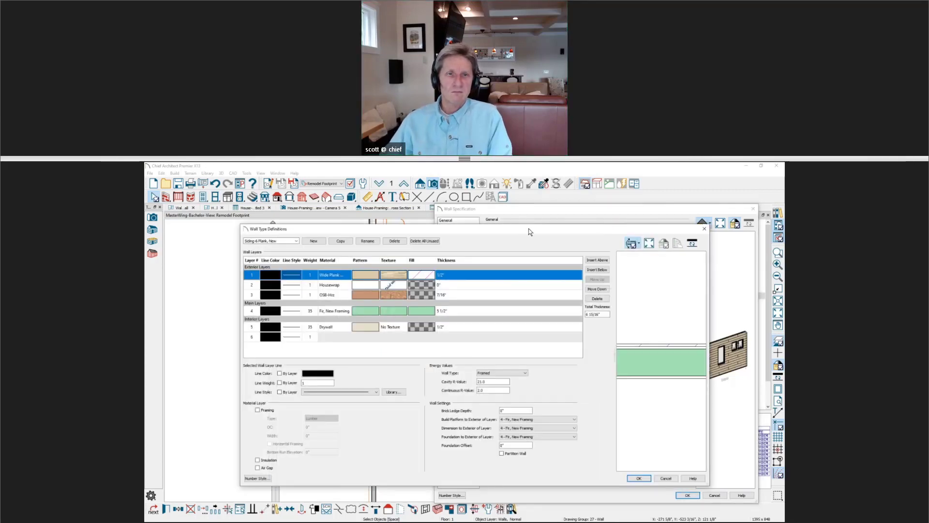
left_click_drag(529, 232, 589, 220)
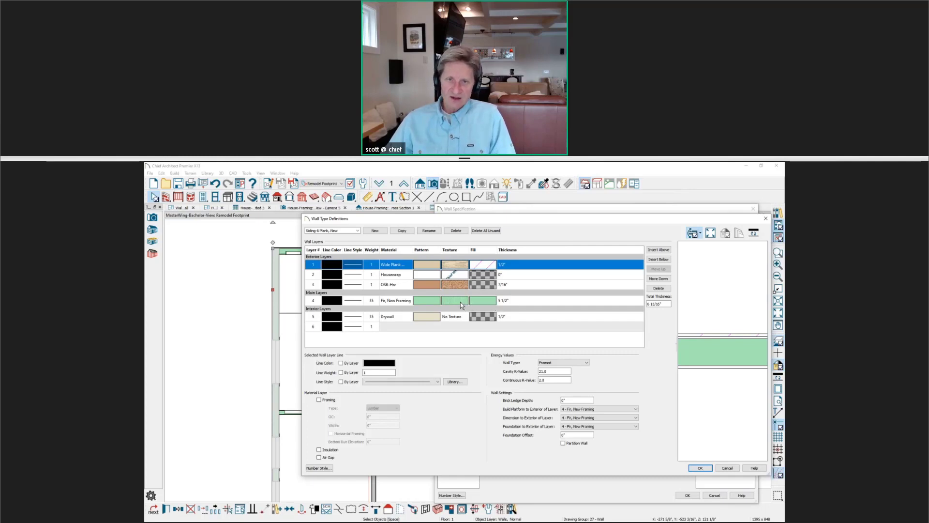
left_click(728, 468)
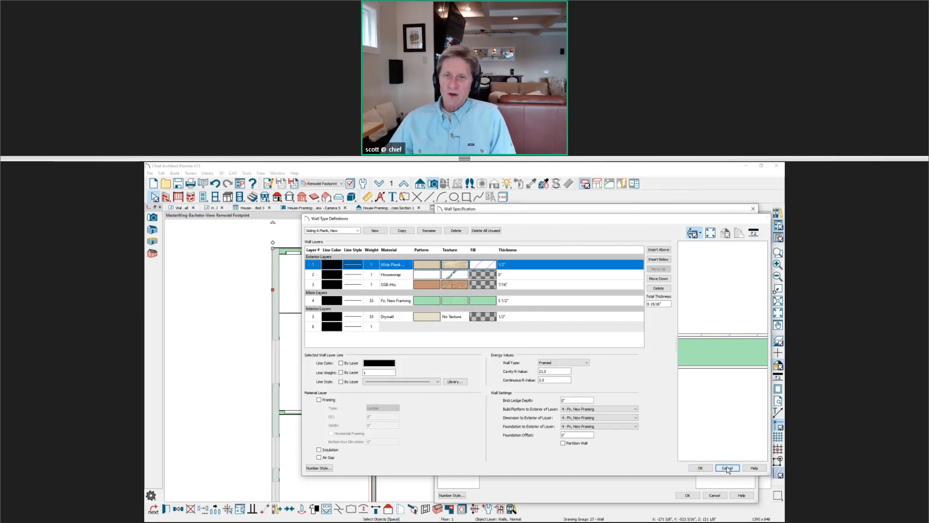
left_click(714, 495)
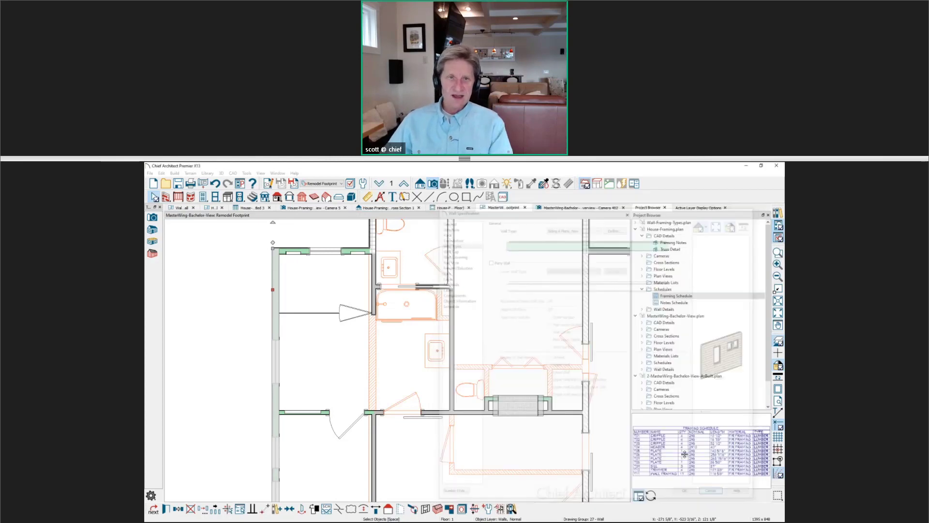
- Return to the framing overview of the house and switch its layer set to 3D Camera View
left_click(551, 208)
left_click_drag(436, 368, 407, 369)
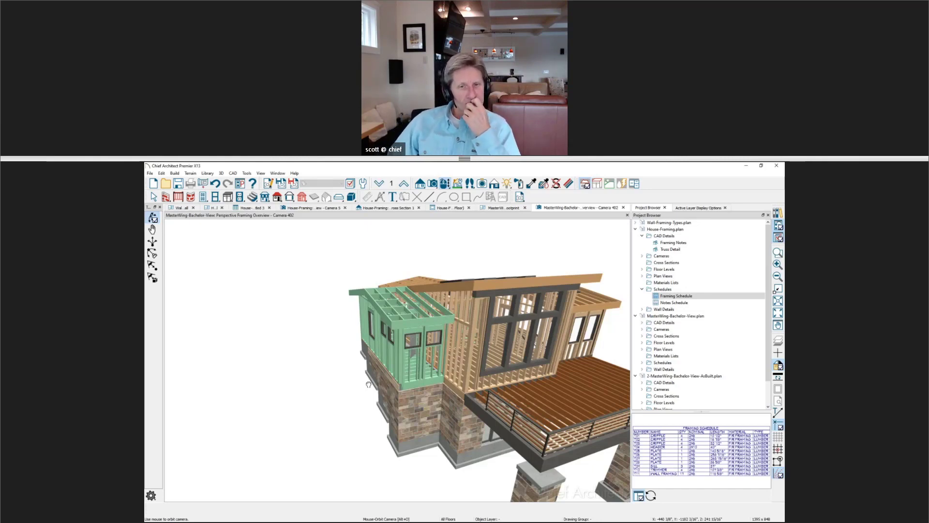
left_click_drag(385, 389, 350, 381)
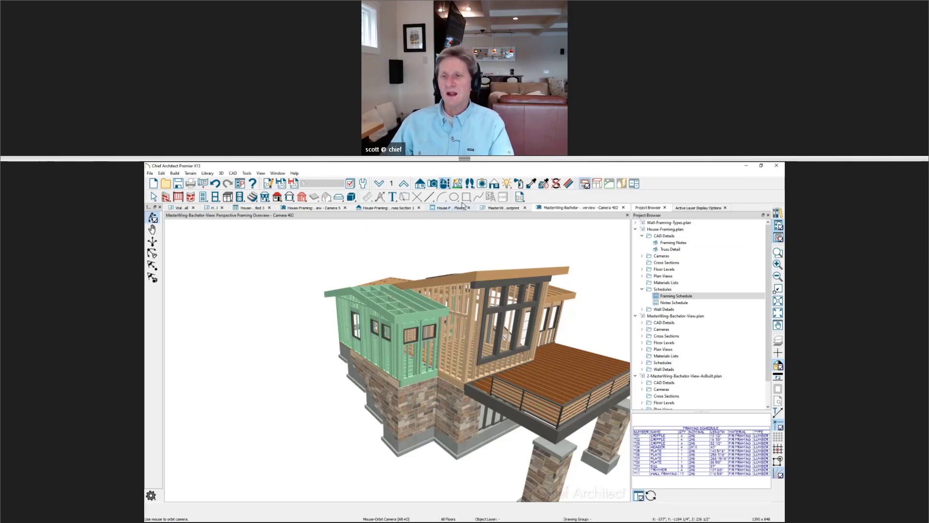
left_click(712, 208)
left_click(681, 232)
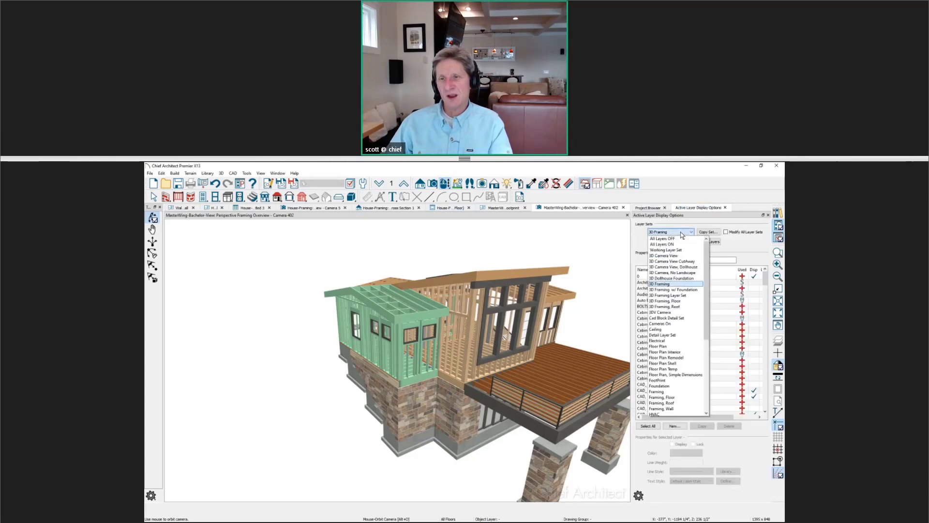
left_click(672, 256)
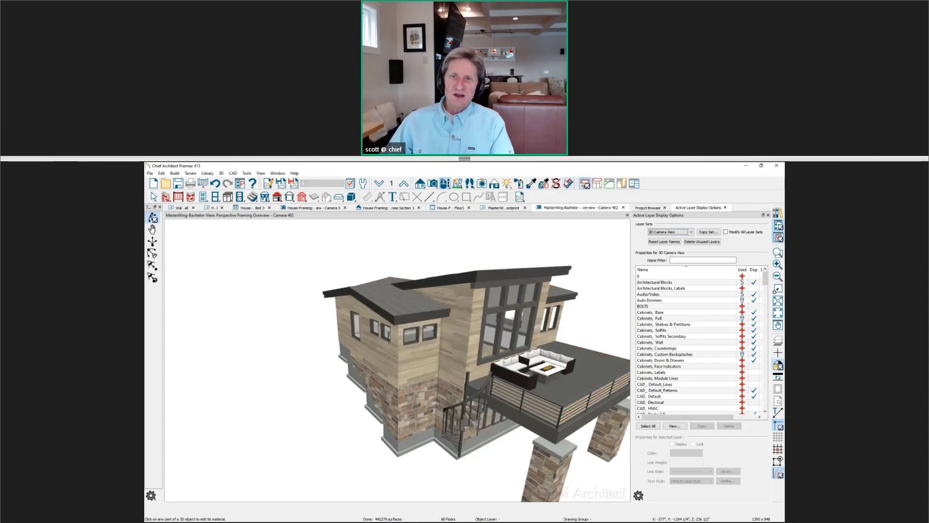
- Temporarily delete the siding and underlying wall surfaces below the addition's pair of small windows, plus the siding surface on the adjacent wall
left_click(557, 183)
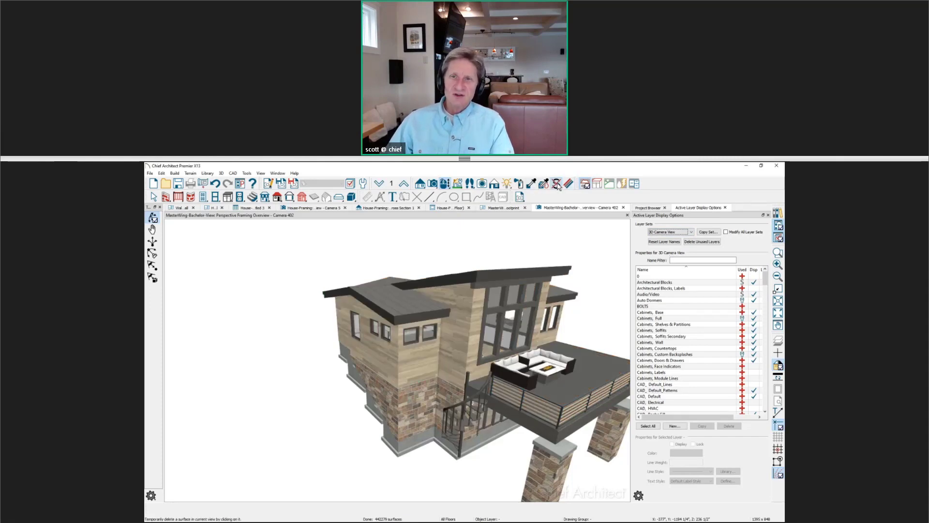
left_click(424, 365)
left_click(421, 348)
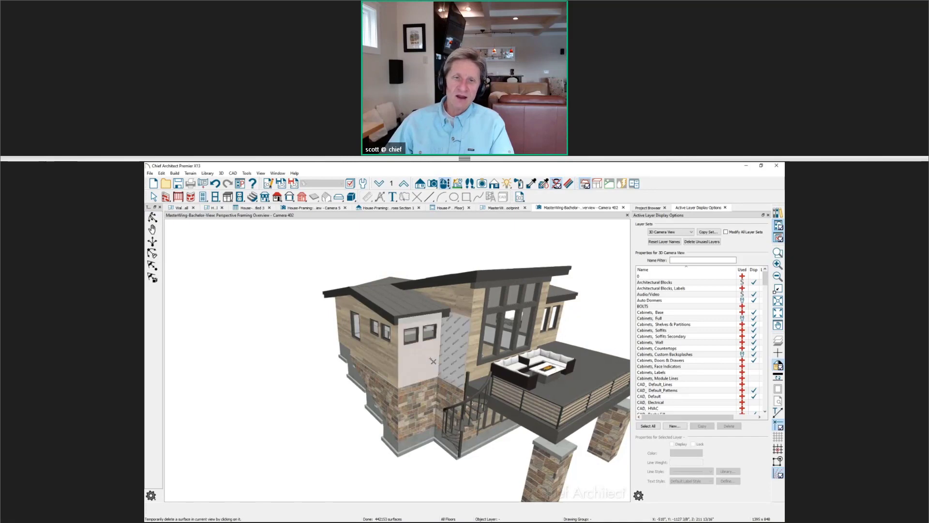
left_click(457, 353)
left_click(420, 351)
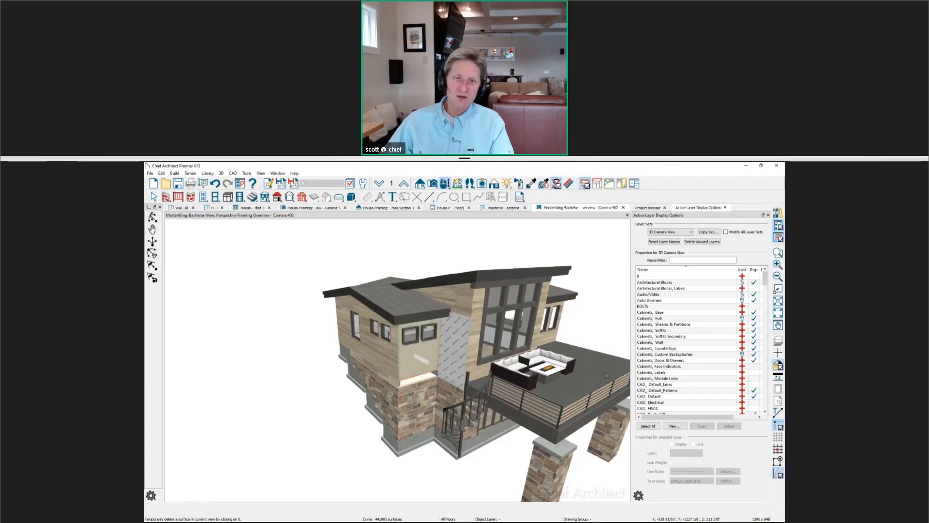
left_click(462, 356)
left_click(462, 356)
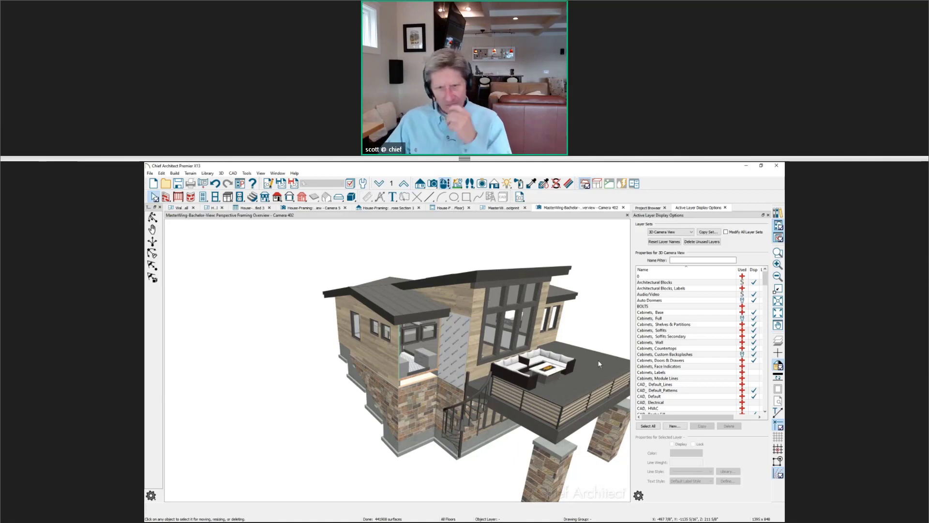
key("space")
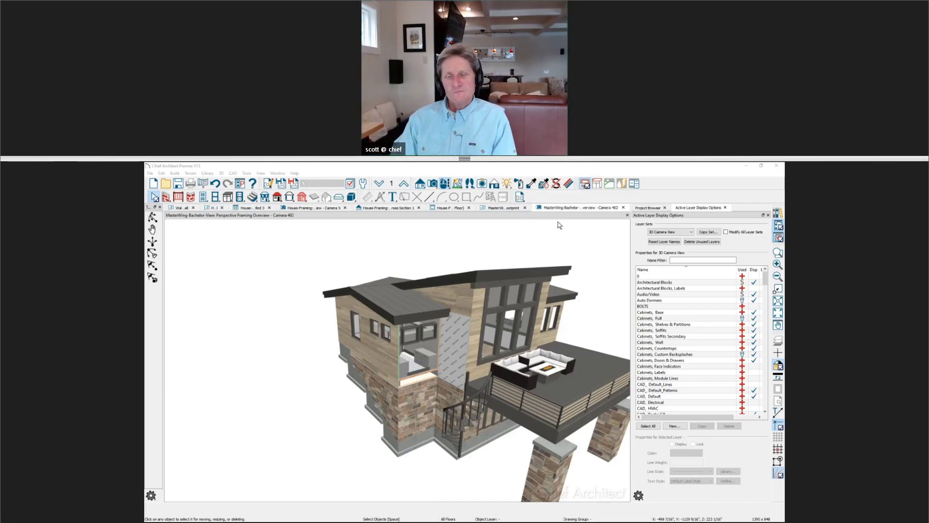
- Copy the Siding-6 Plank, New wall type and name the copy Siding-6 Plank, SCREEN
left_click(175, 173)
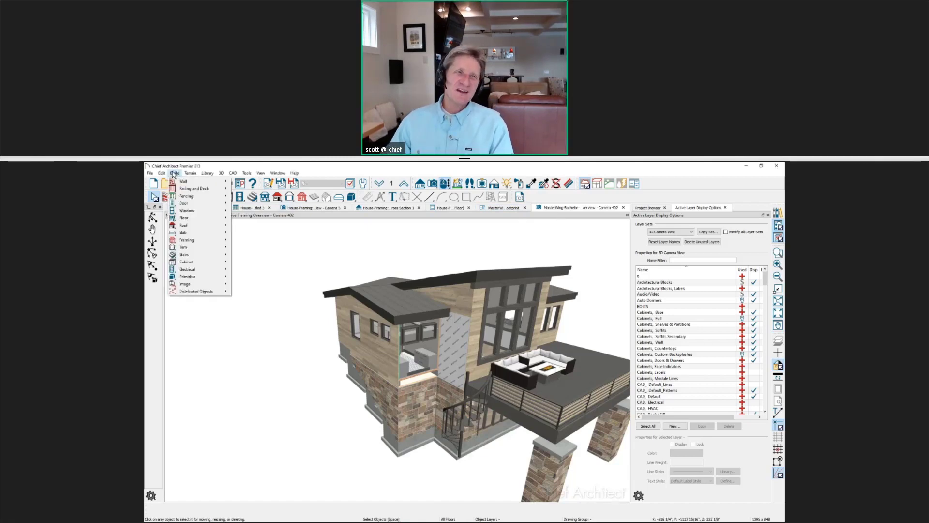
mouse_move(185, 183)
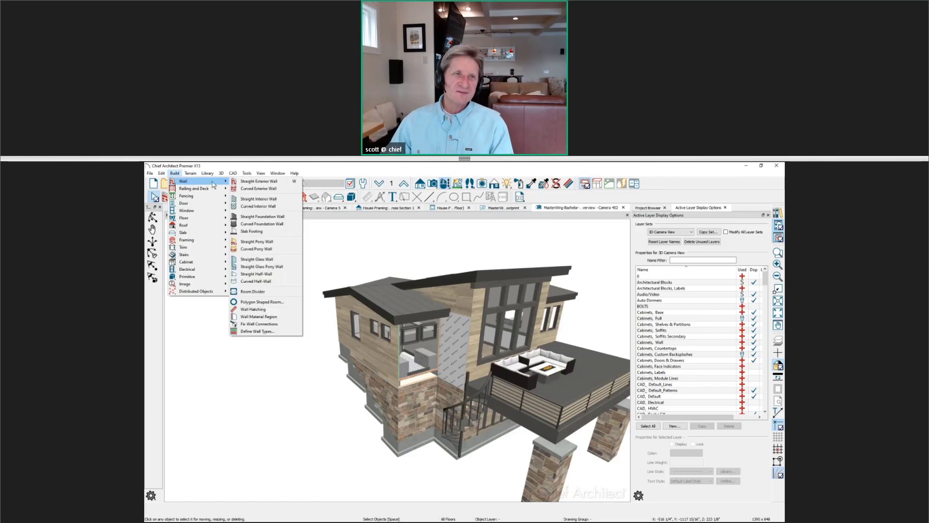
left_click(275, 334)
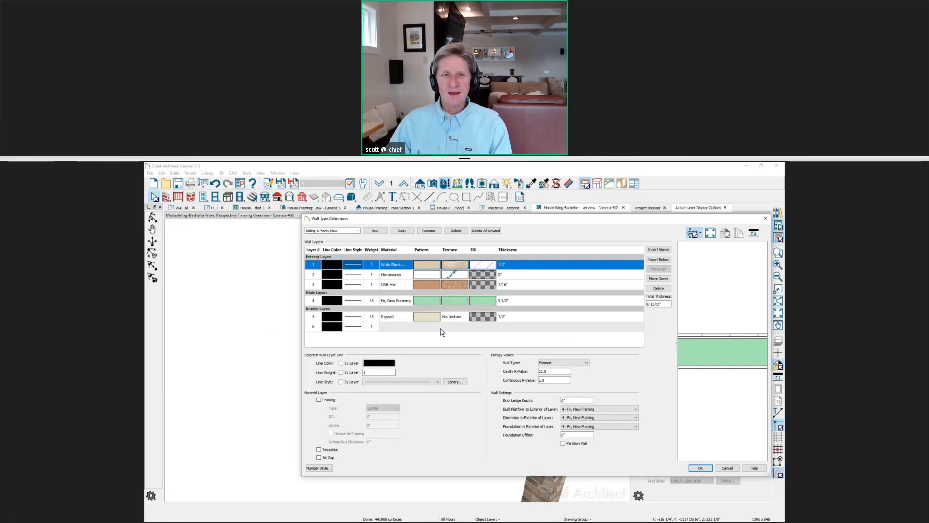
left_click(402, 231)
left_click_drag(331, 231, 350, 231)
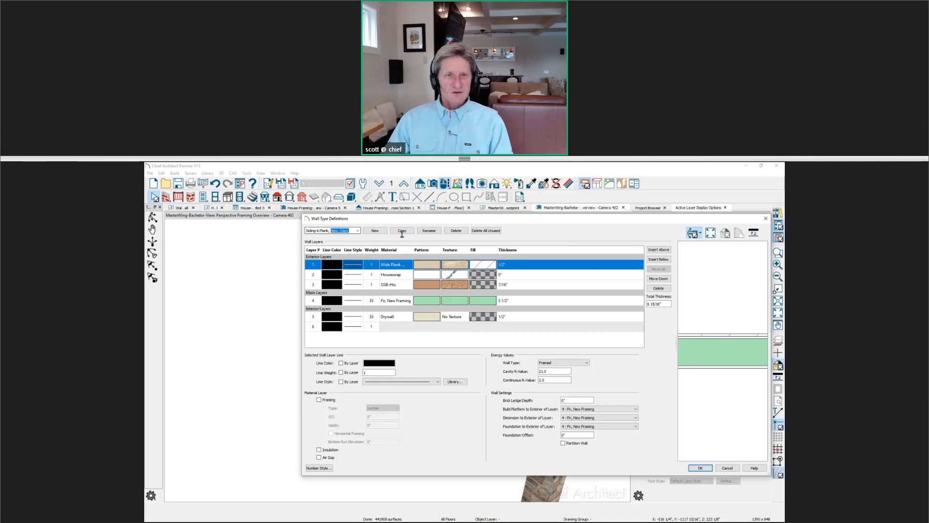
type("SCREEN")
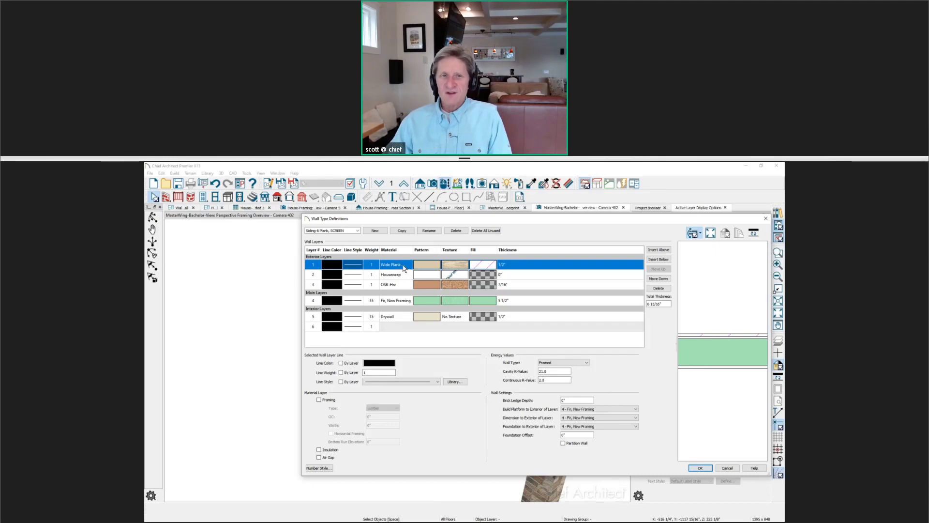
double_click(404, 266)
key("Escape")
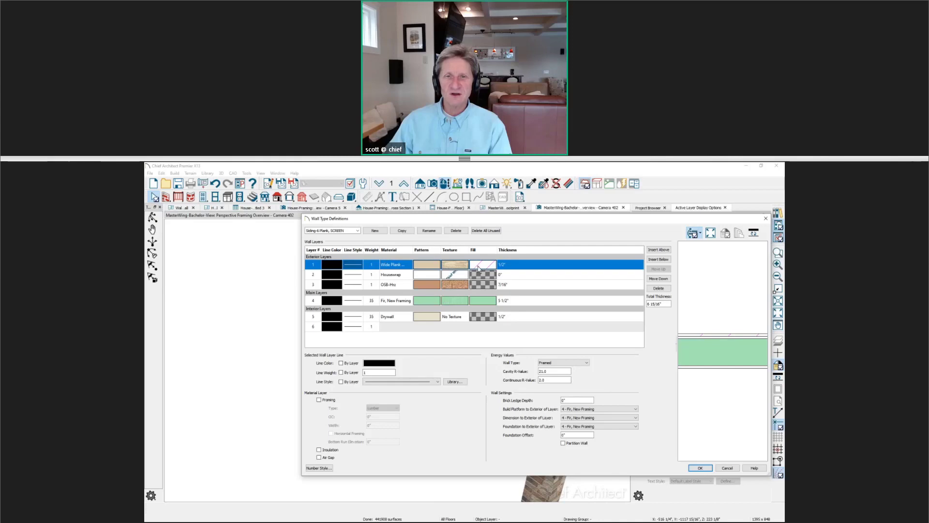
- Insert a layer above the outermost Wide Plank layer of the SCREEN wall type and set its thickness to 1 1/2"
left_click_drag(478, 221, 489, 244)
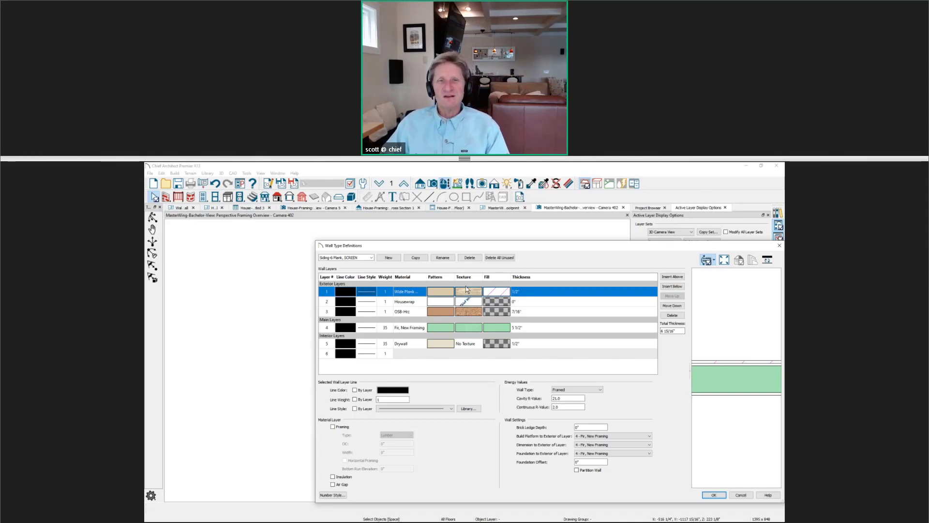
left_click(665, 278)
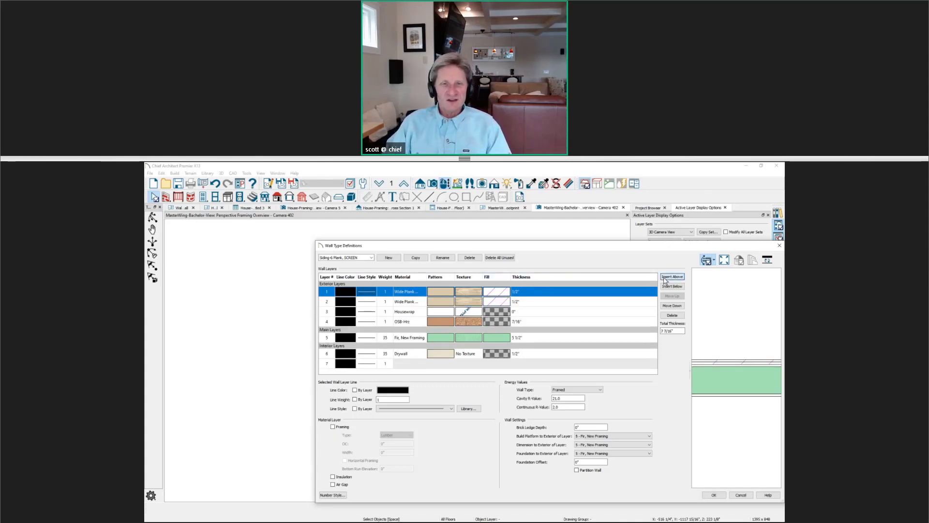
left_click(523, 292)
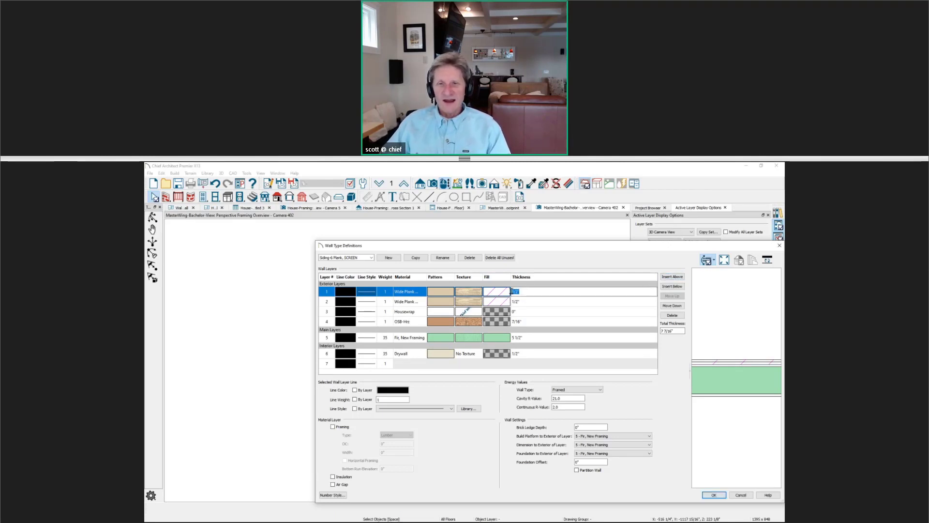
type("1")
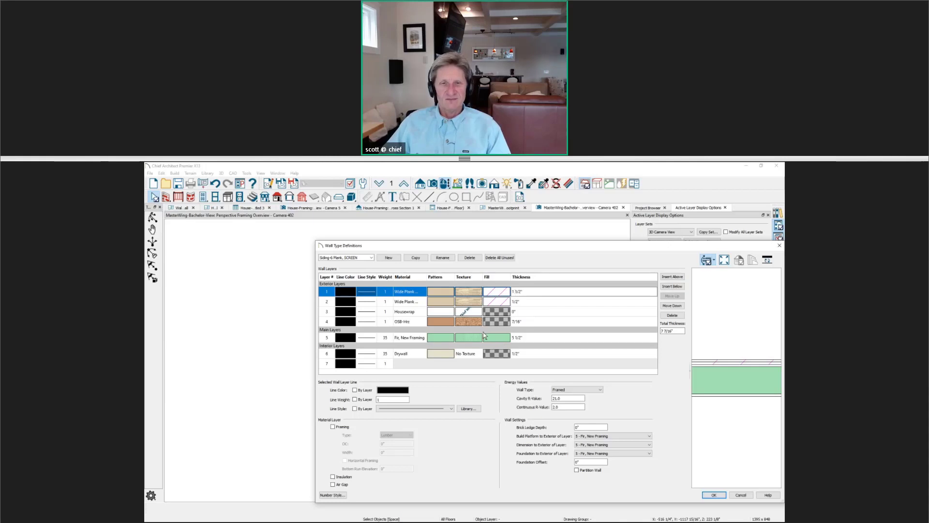
left_click(501, 294)
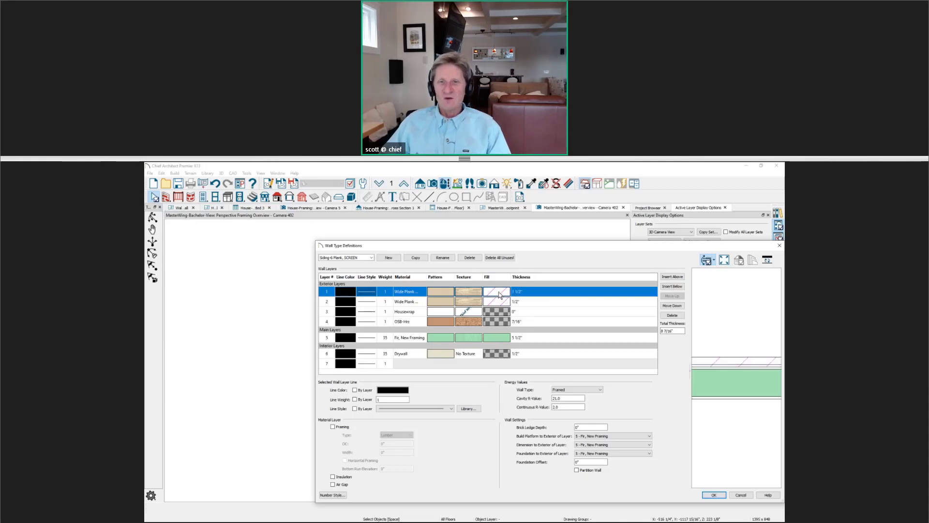
- Give the new 1 1/2" layer of the SCREEN wall type a solid periwinkle-blue fill
left_click(564, 237)
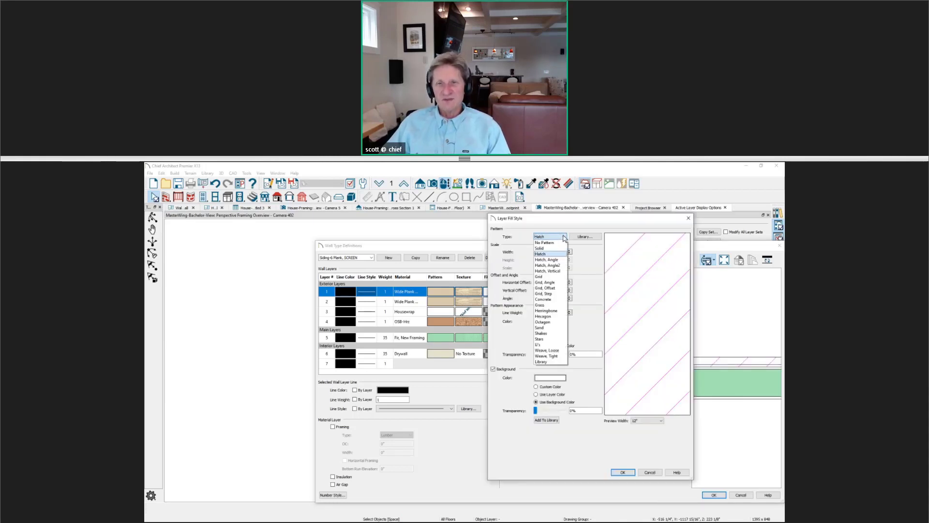
left_click(540, 248)
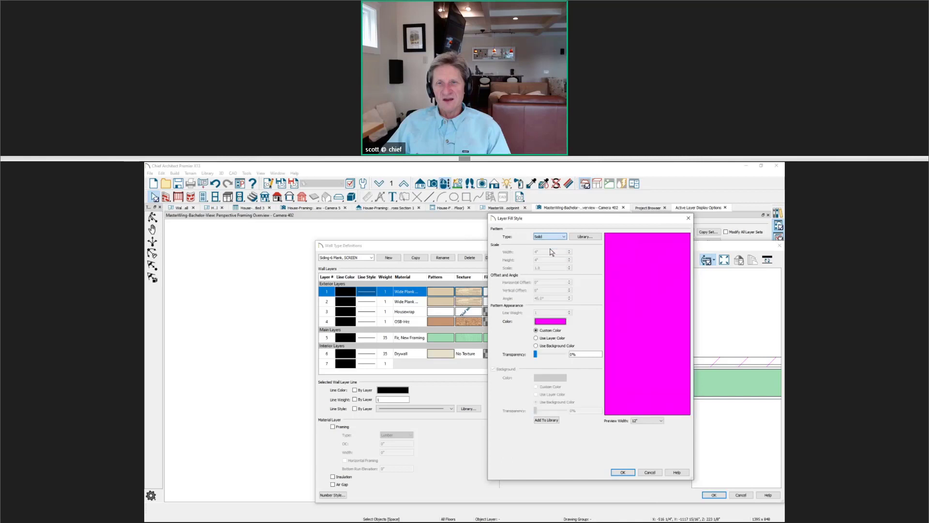
left_click(558, 322)
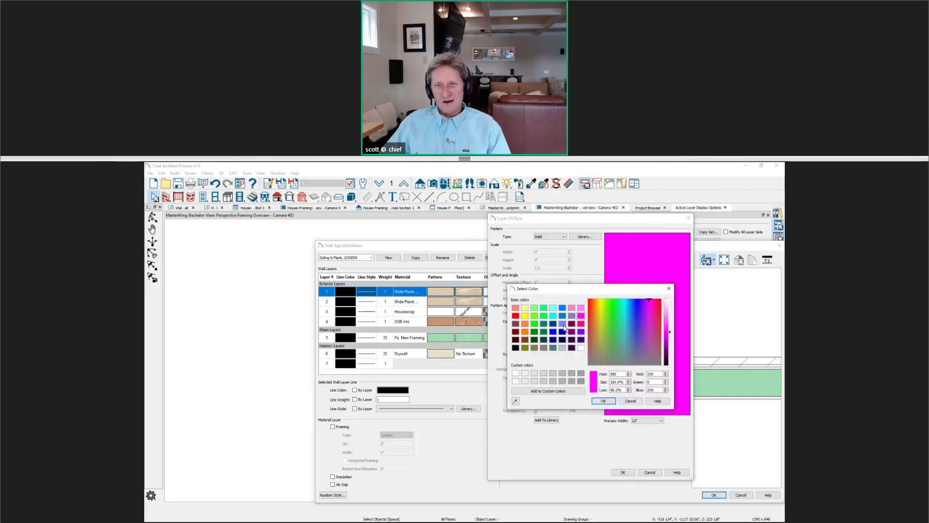
left_click(563, 324)
left_click(604, 401)
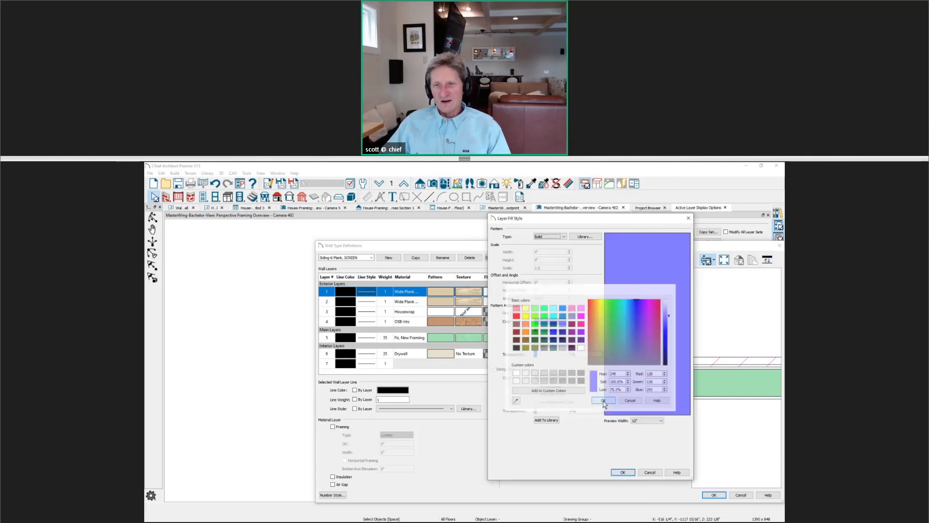
left_click(623, 472)
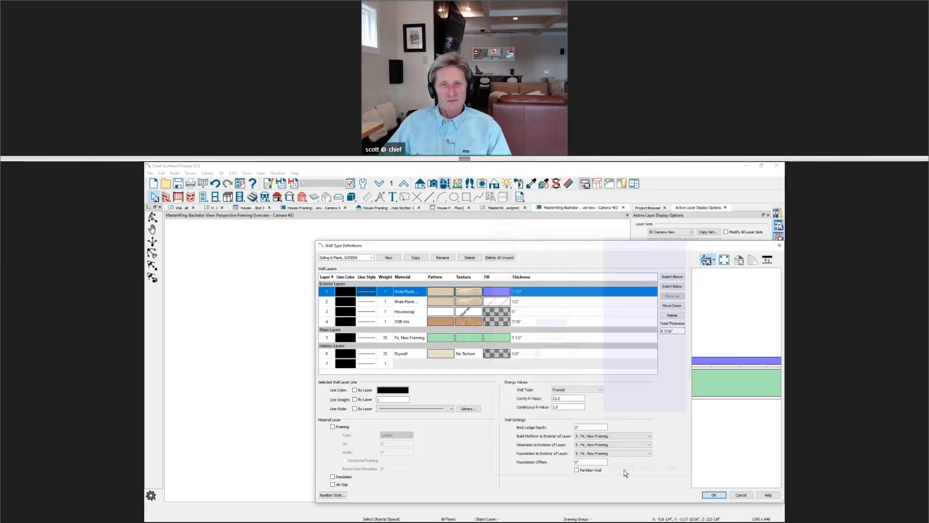
- Move the 1 1/2" layer inside the outer Wide Plank layer, assign it Fir Framing, Med material, and accept the wall type definition
left_click(682, 308)
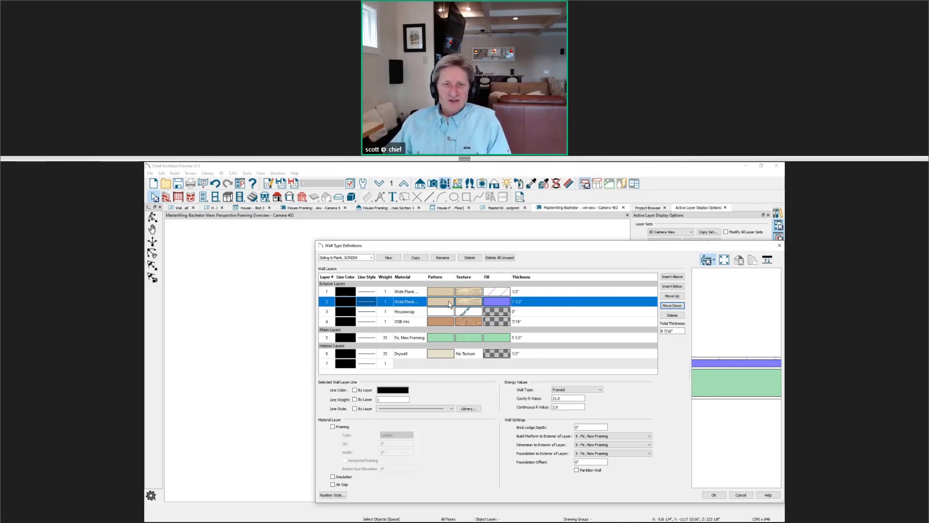
left_click(413, 338)
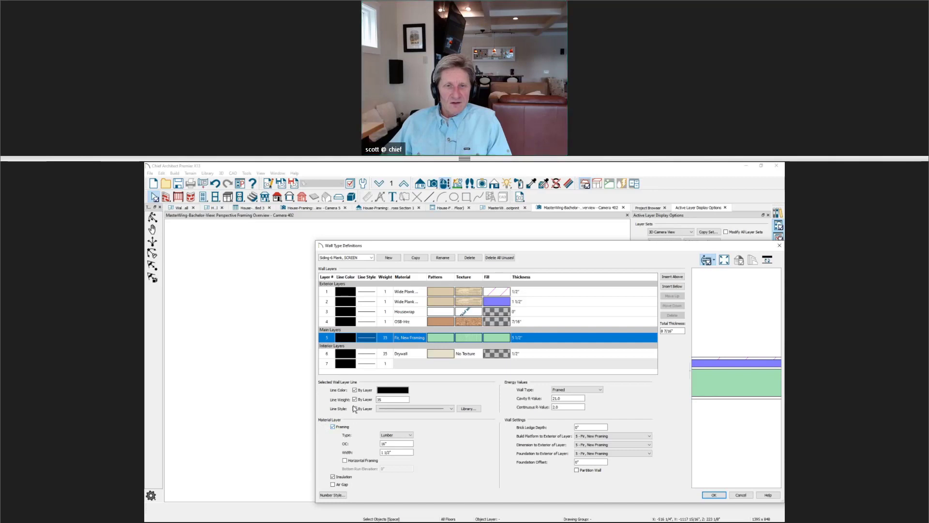
left_click(434, 301)
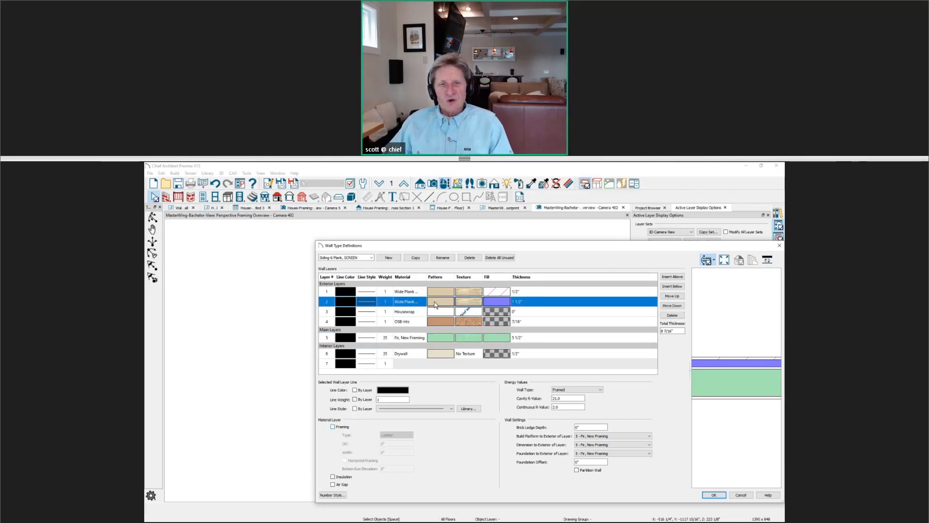
left_click(436, 304)
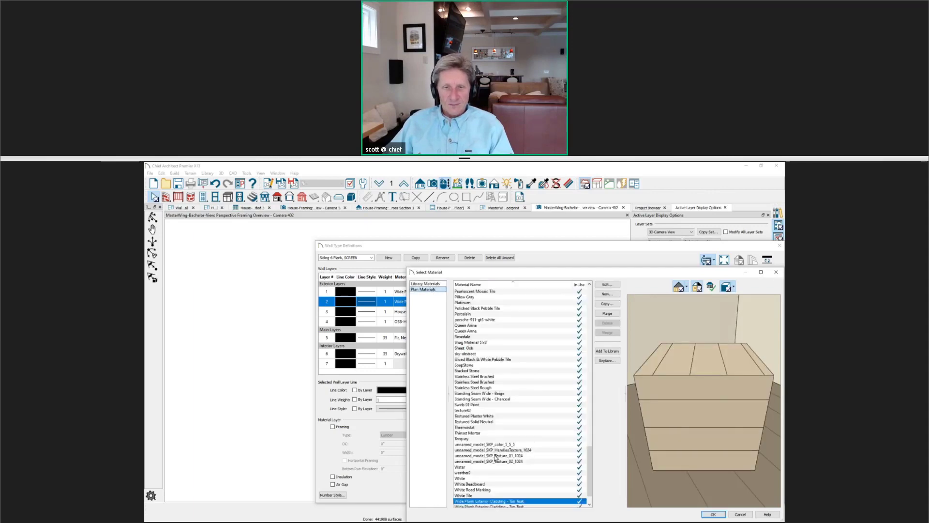
key("f")
left_click(482, 303)
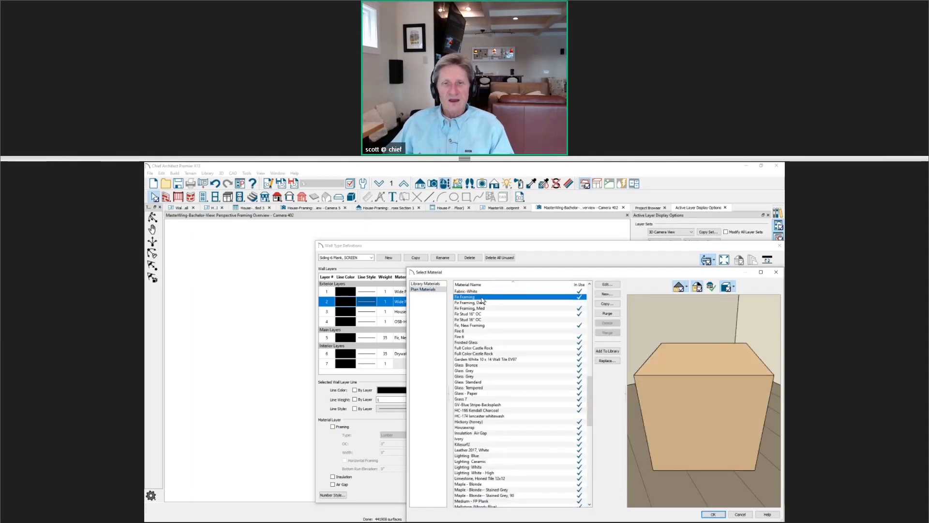
left_click(486, 308)
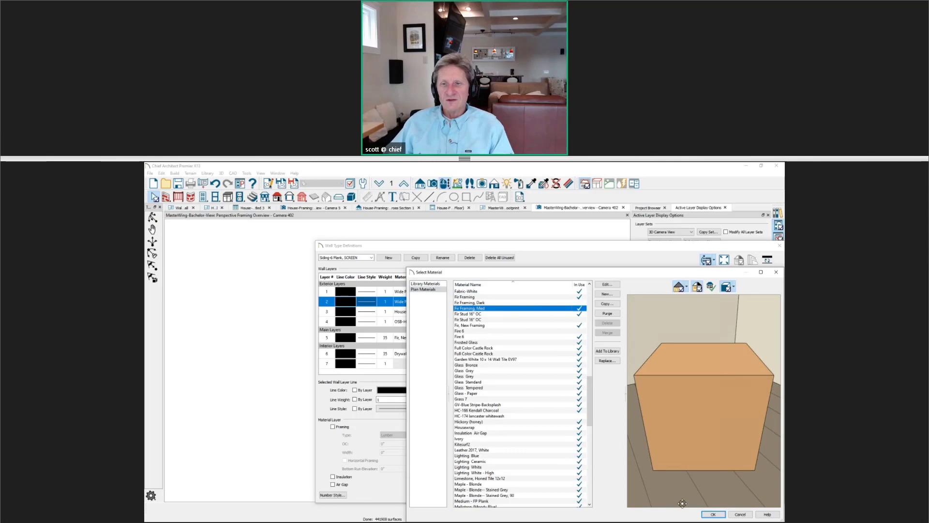
left_click(713, 513)
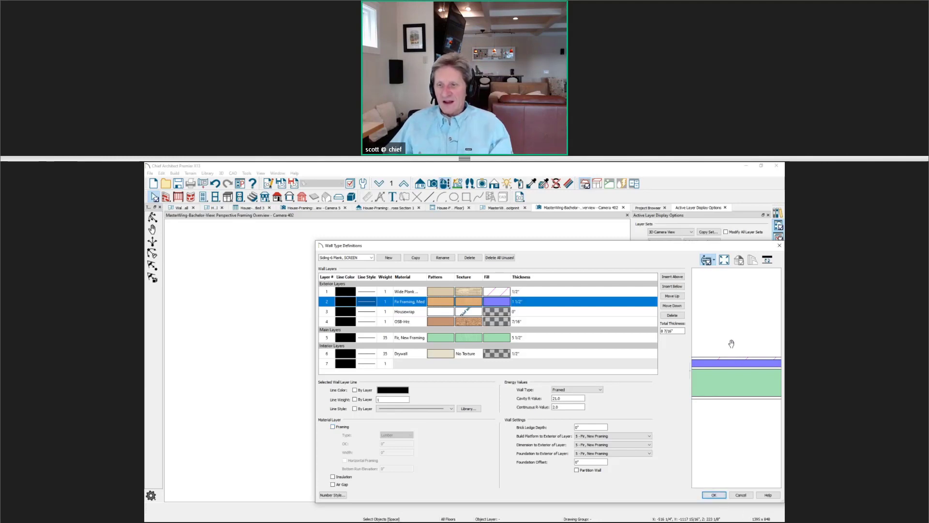
scroll(723, 363, "up", 3)
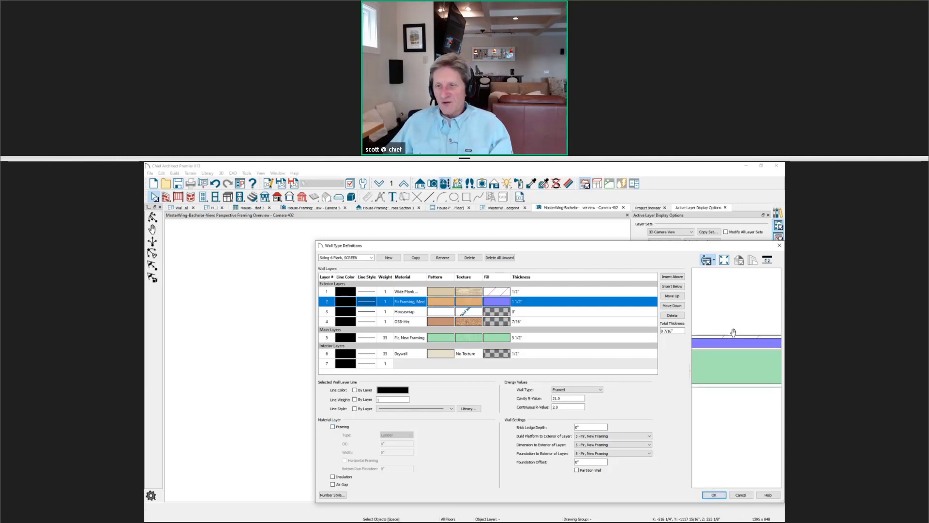
scroll(734, 345, "up", 3)
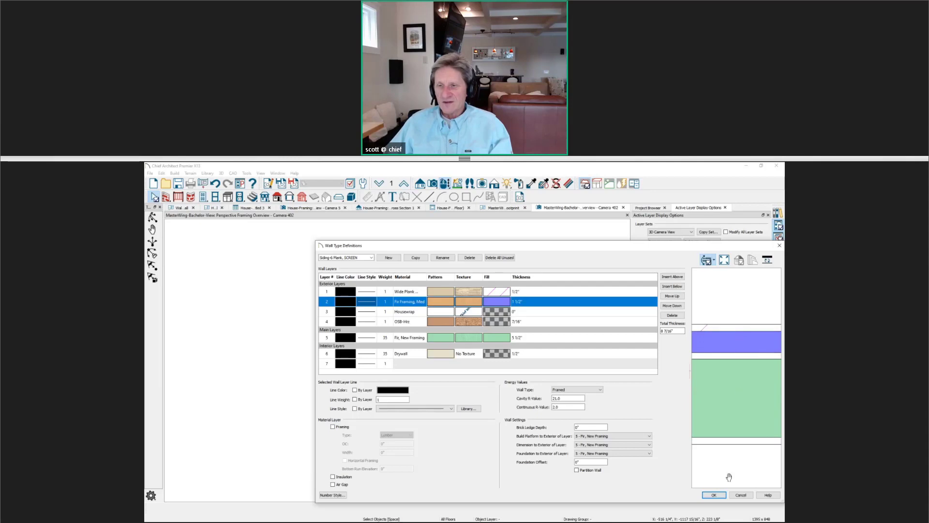
left_click(714, 495)
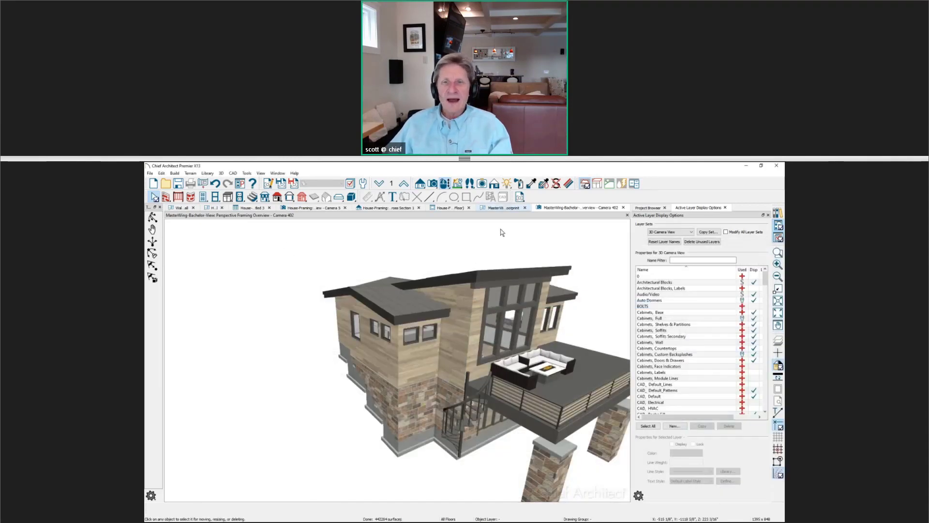
- In the Remodel Footprint plan view, draw an exterior wall about 12 feet long outward from the addition's green exterior wall
key("ctrl+Tab")
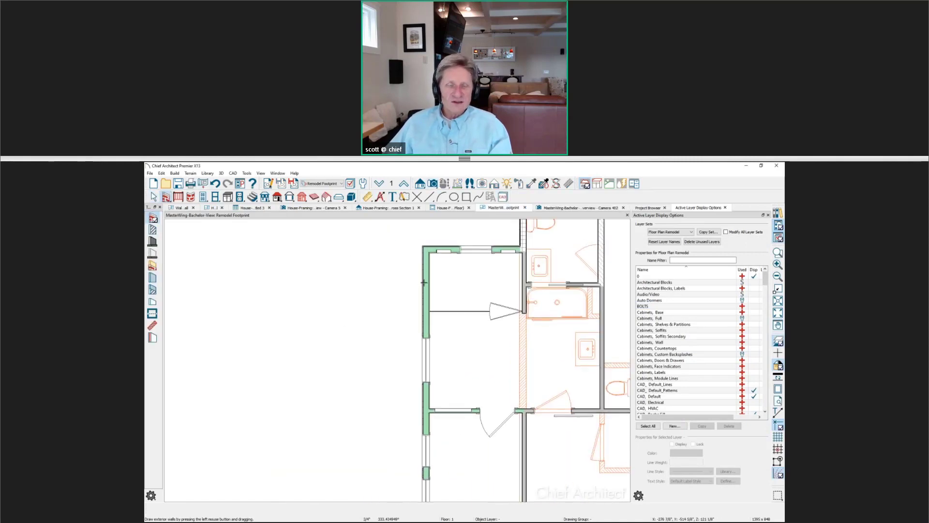
mouse_move(423, 281)
left_mouse_down()
mouse_move(310, 250)
mouse_move(276, 285)
mouse_move(307, 290)
left_mouse_up()
left_click(322, 282)
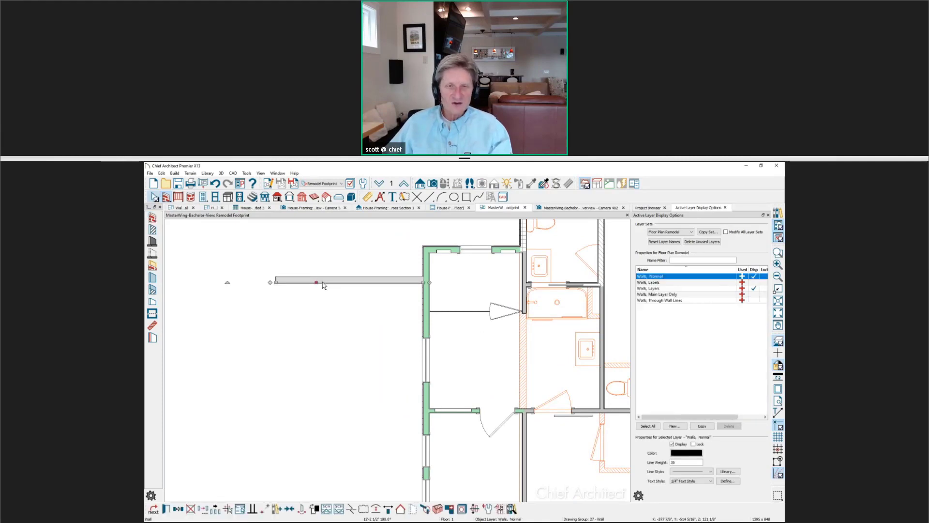
- Assign the Siding-6 Plank, SCREEN wall type to the newly drawn wall
key("ctrl+e")
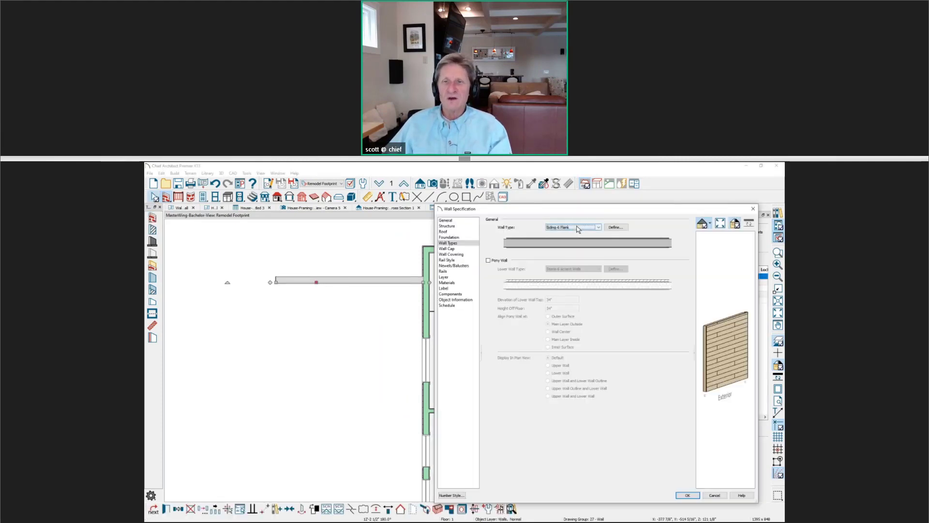
left_click(575, 227)
key("Down")
key("Down")
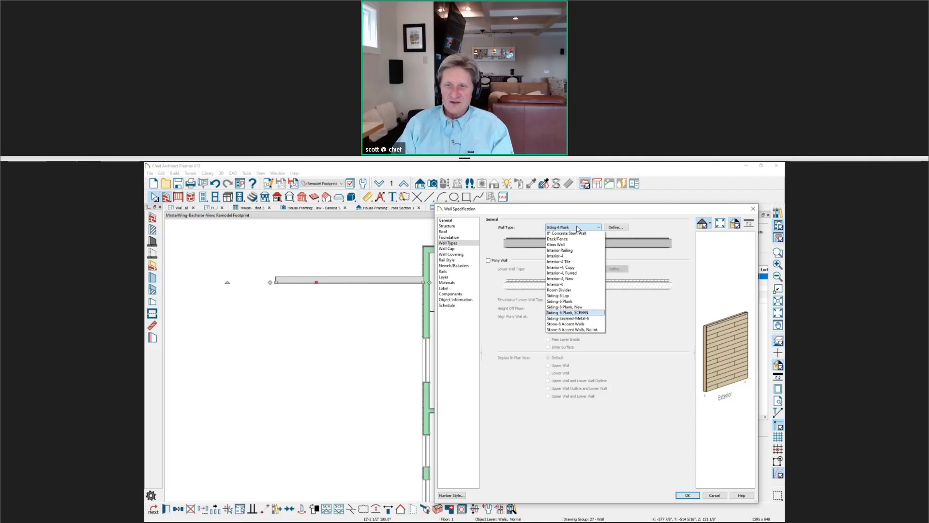
key("Return")
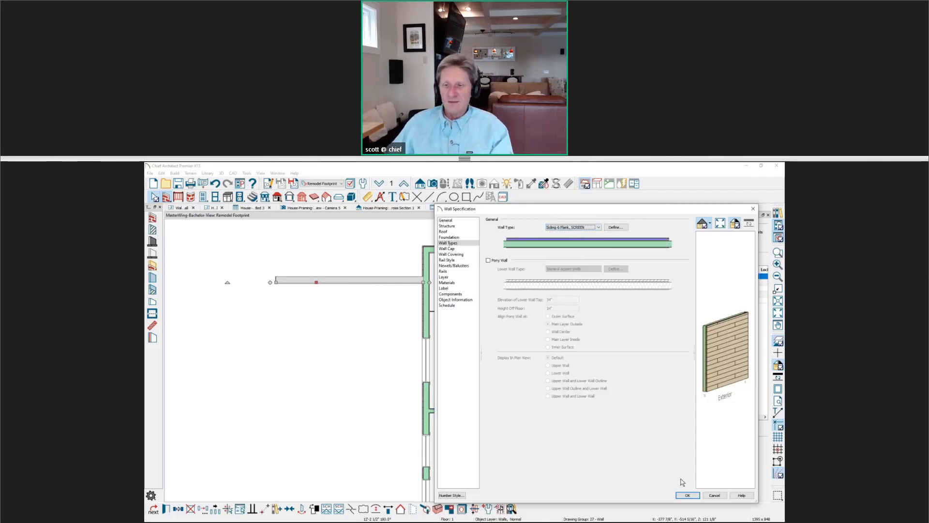
left_click(687, 495)
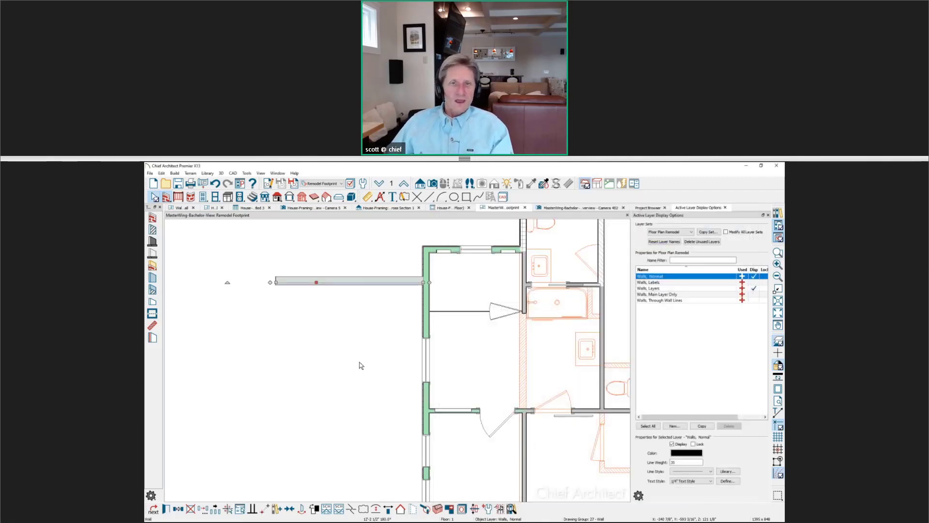
left_click(334, 185)
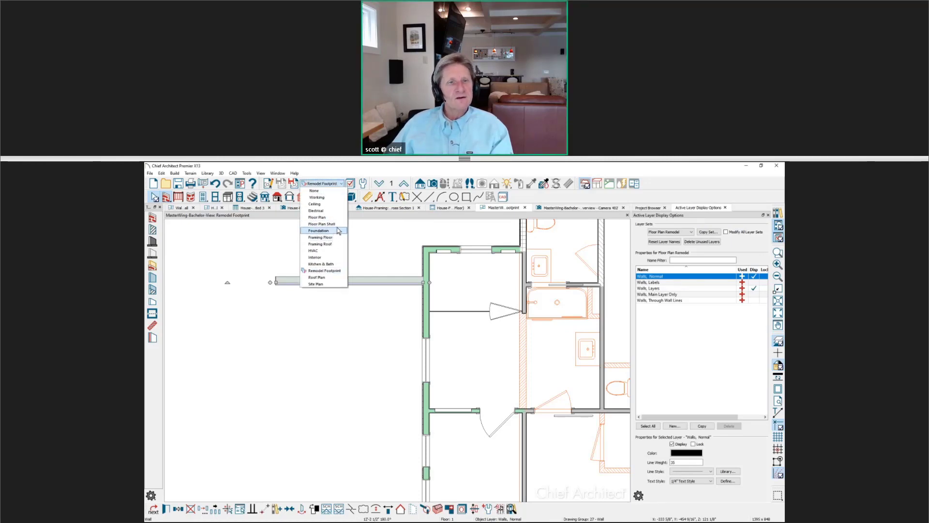
left_click(352, 166)
left_click(337, 184)
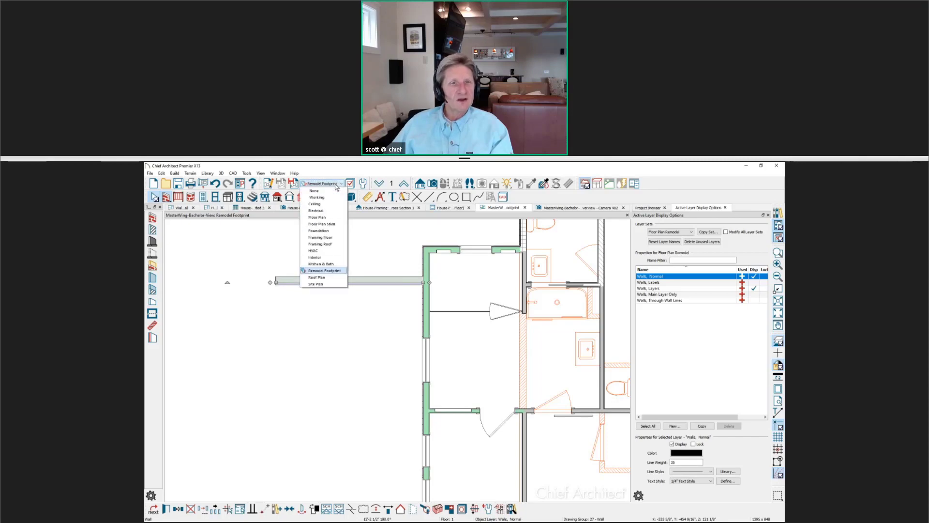
left_click(354, 265)
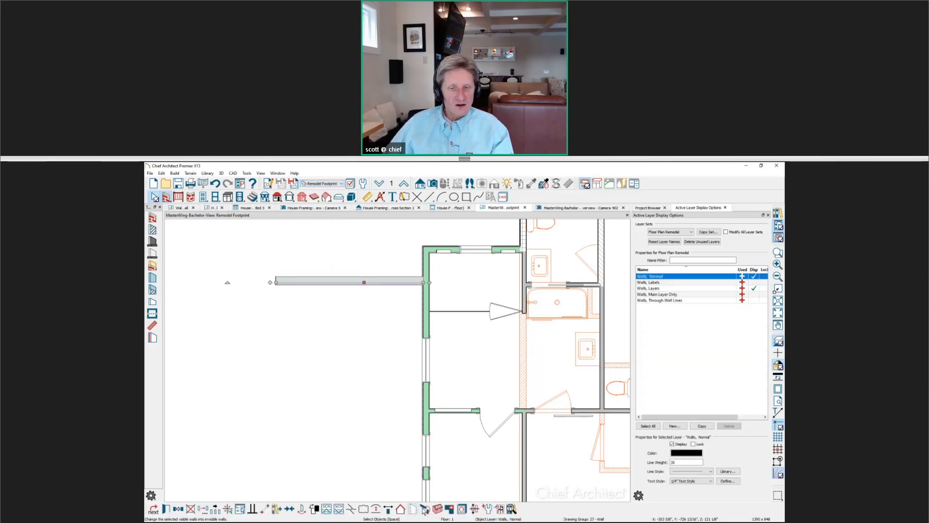
- Build framing for the new SCREEN wall and check its studs and screen layer in the plan
left_click(438, 511)
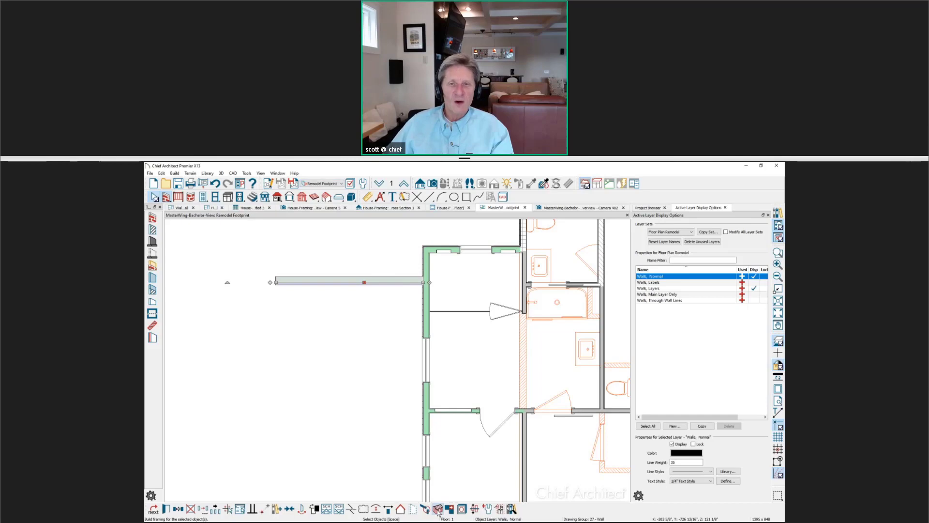
left_click(478, 355)
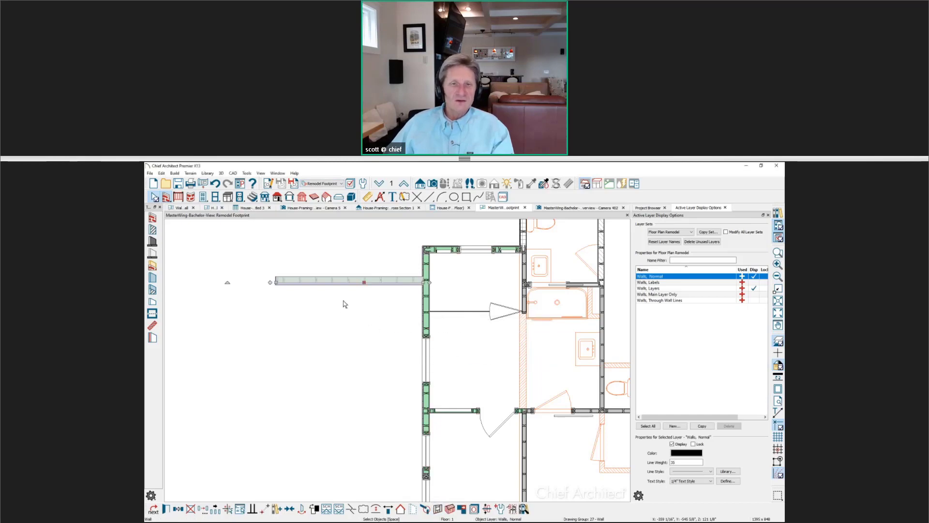
scroll(334, 294, "up", 3)
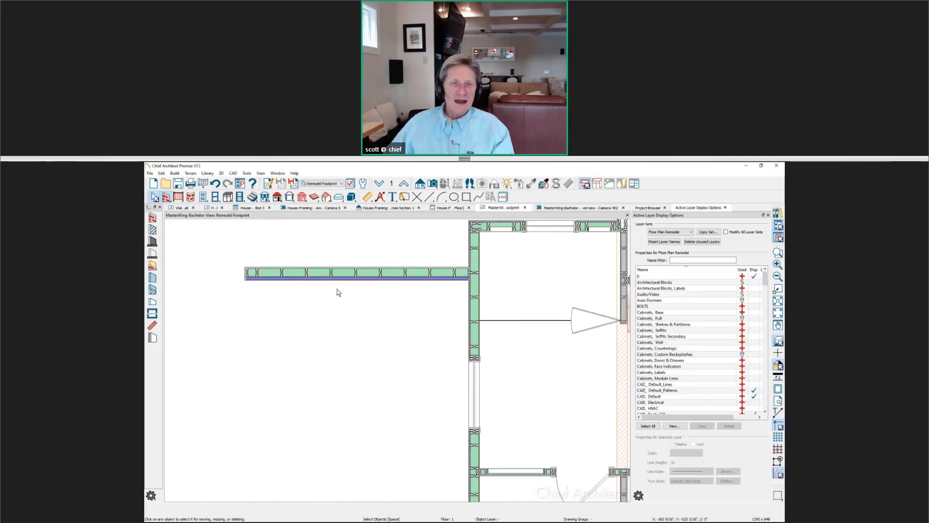
scroll(336, 289, "up", 2)
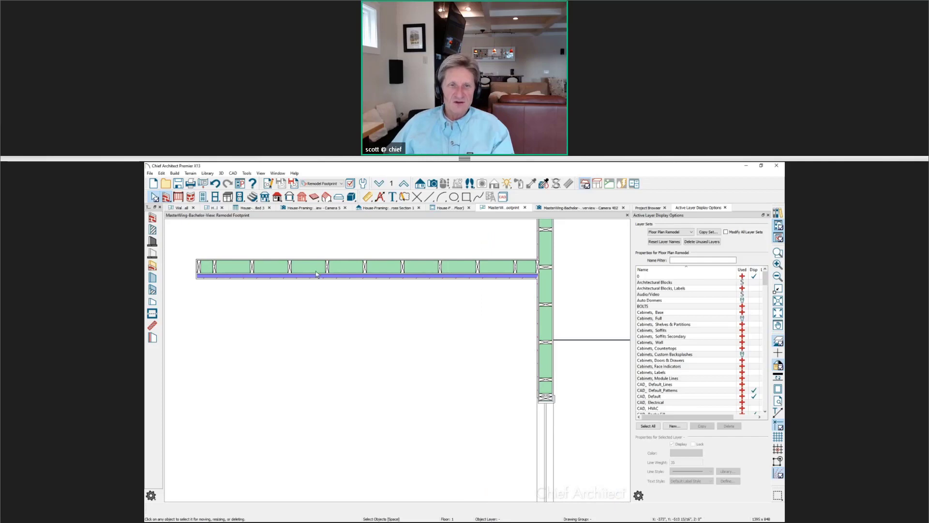
- Return to the perspective framing overview, switch its layer set to 3D Framing, and examine the new wall's framing
left_click(575, 208)
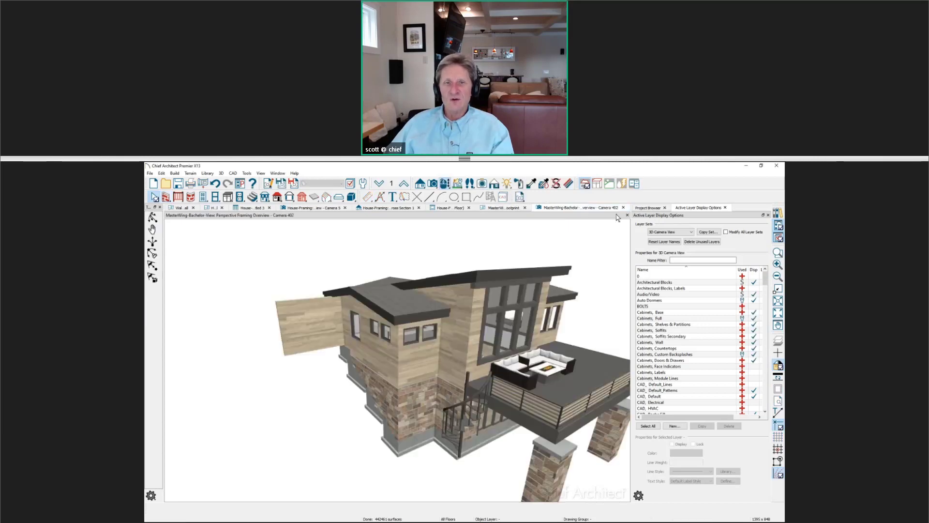
left_click(673, 232)
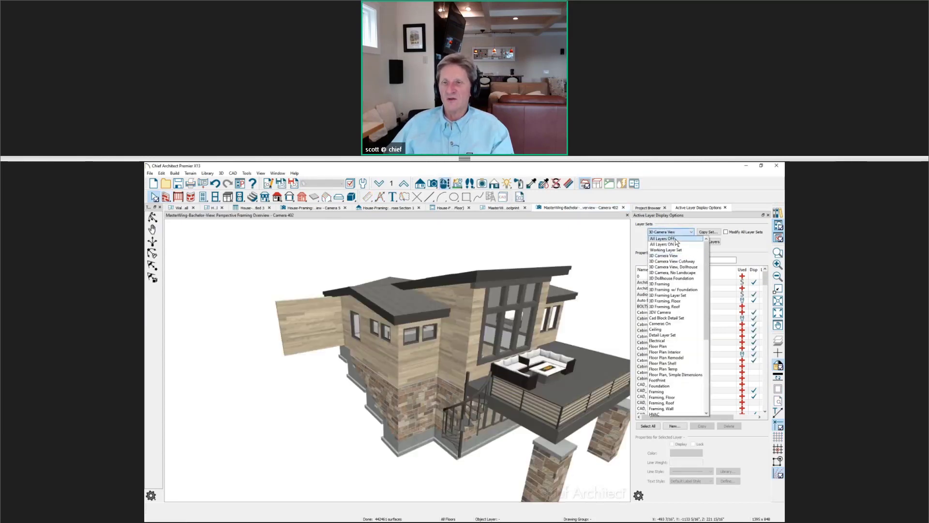
left_click(675, 284)
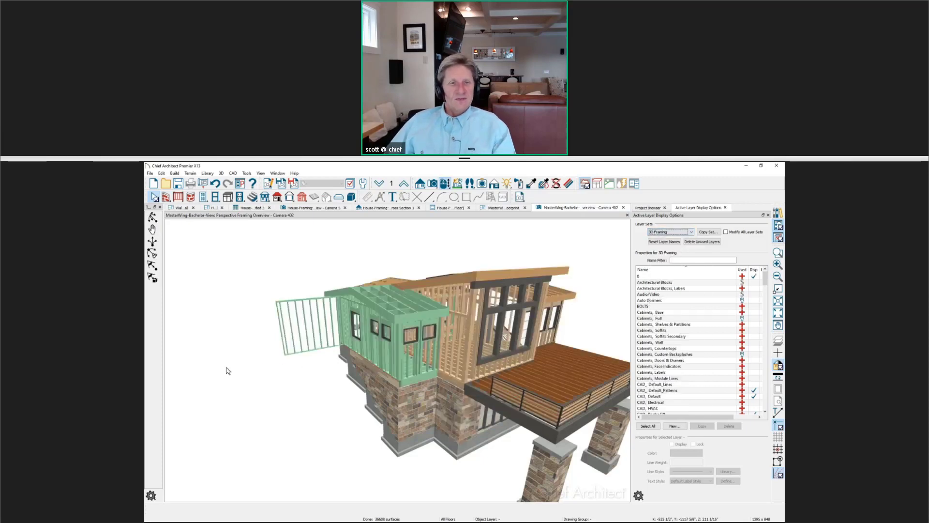
middle_click_drag(228, 376, 323, 386)
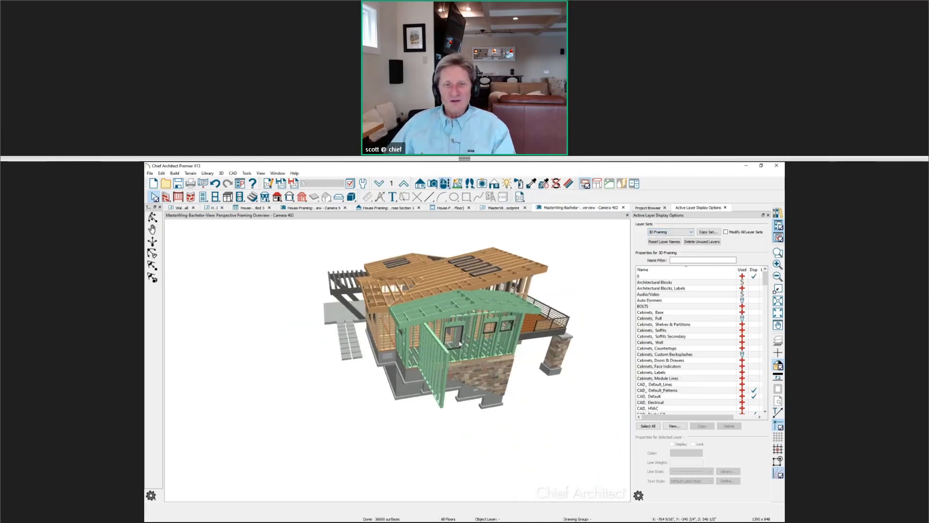
scroll(396, 335, "up", 5)
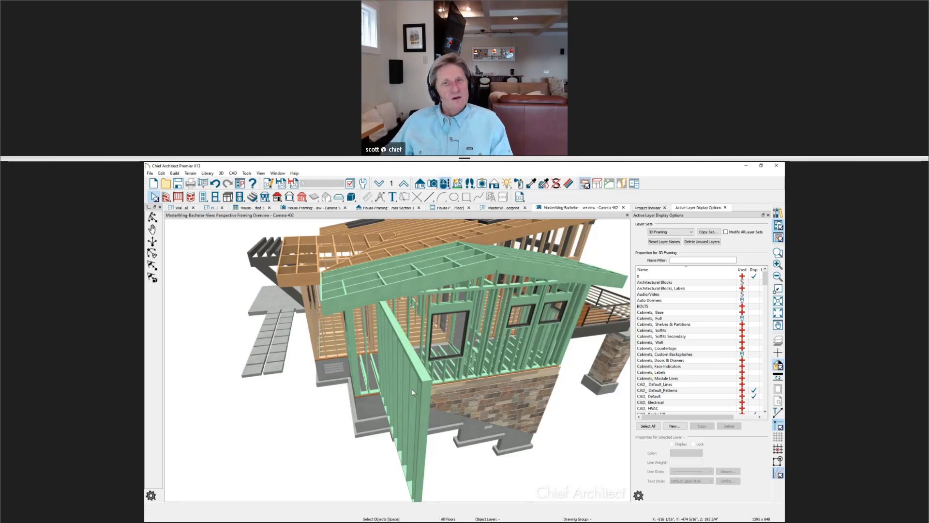
- Open the Build Framing settings from the perspective framing overview
left_click(175, 173)
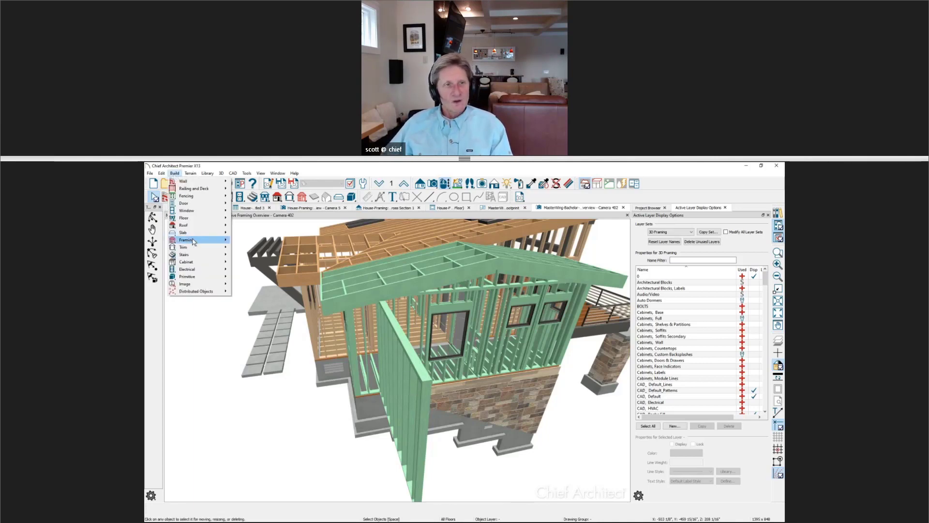
mouse_move(193, 240)
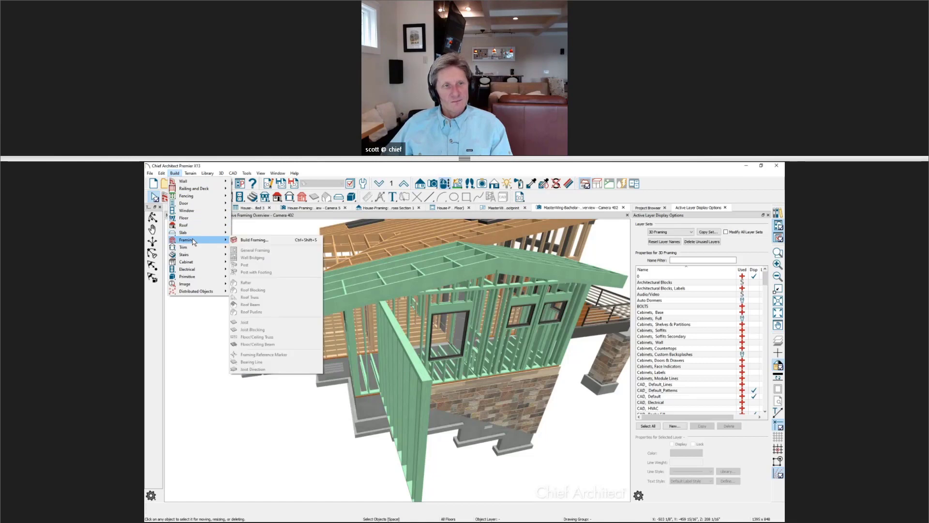
left_click(280, 240)
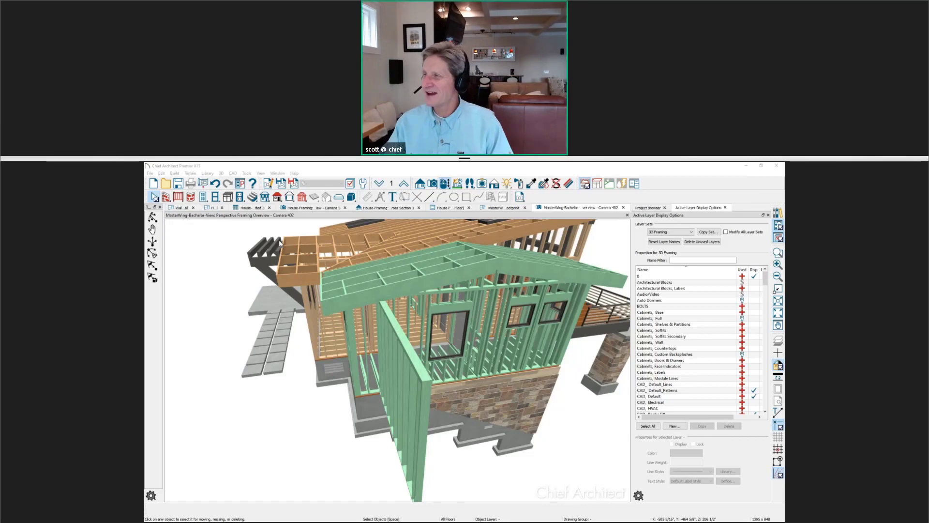
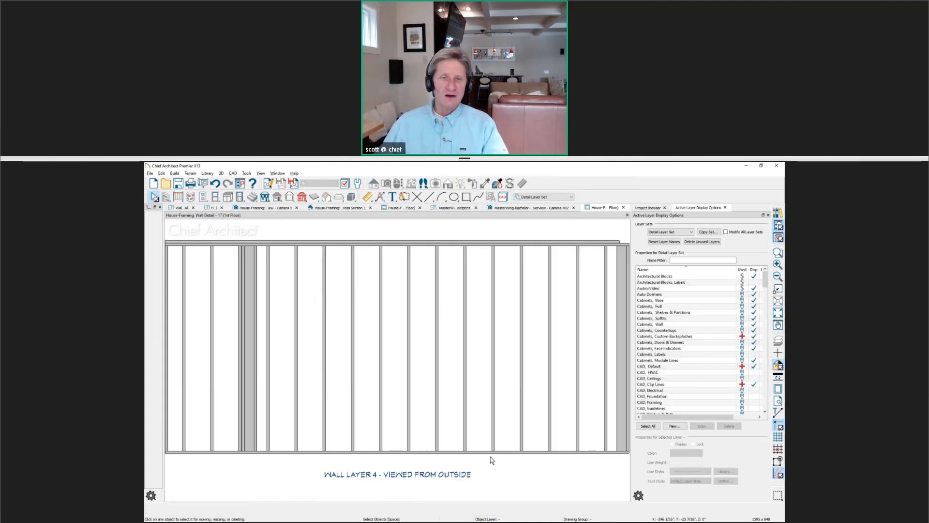
- Copy the stud near the middle of the wall detail about 7 1/2 inches to the right
scroll(474, 401, "down", 1)
left_click(420, 377)
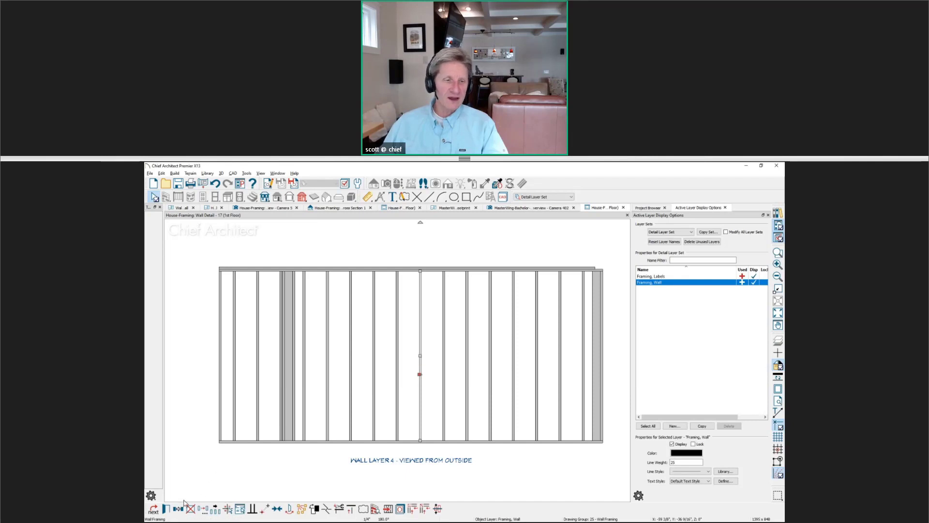
left_click(420, 356)
left_click_drag(420, 355, 431, 356)
left_click(502, 359)
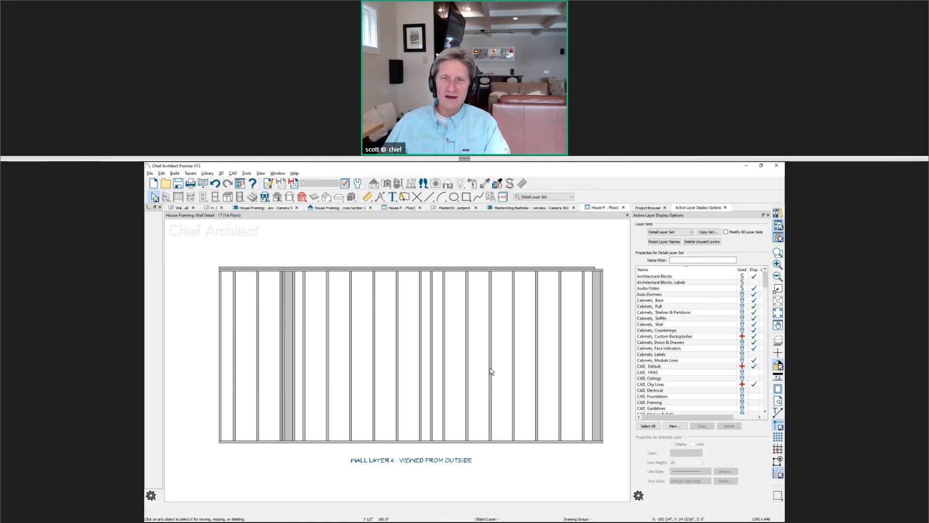
- Create a CAD detail from the wall detail view and delete the stud just right of the added one
left_click(233, 173)
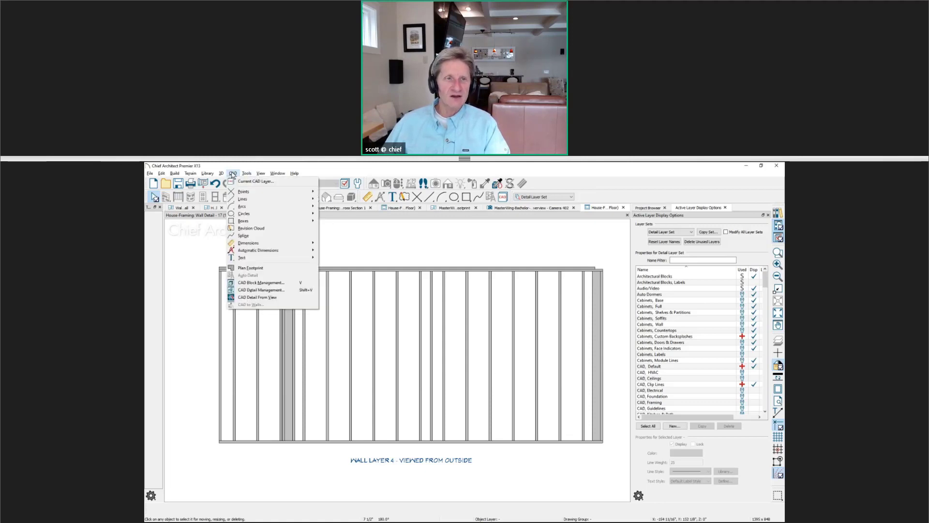
left_click(300, 297)
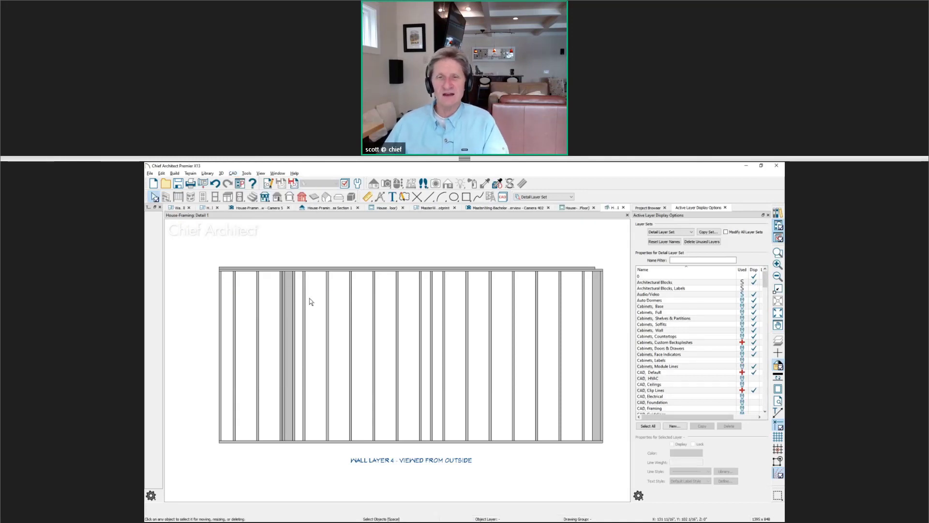
left_click(444, 312)
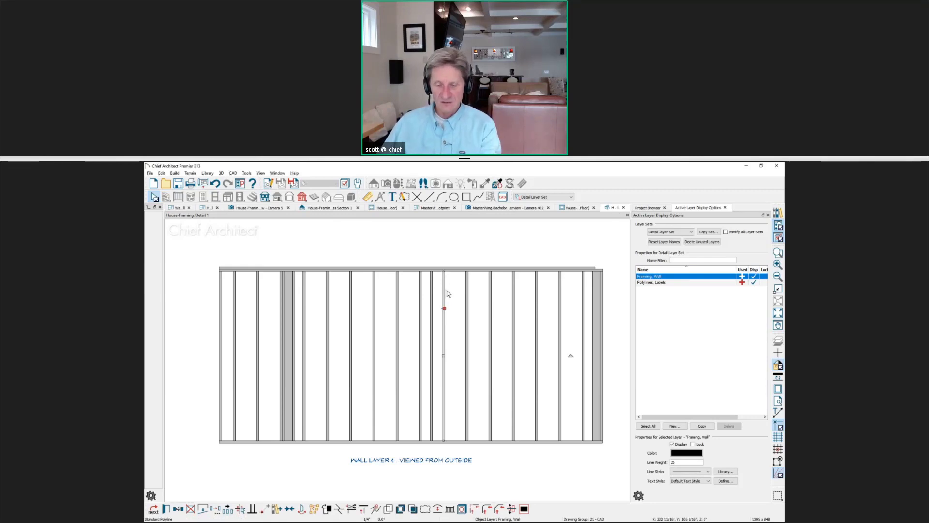
key("Escape")
left_click(446, 307)
key("Escape")
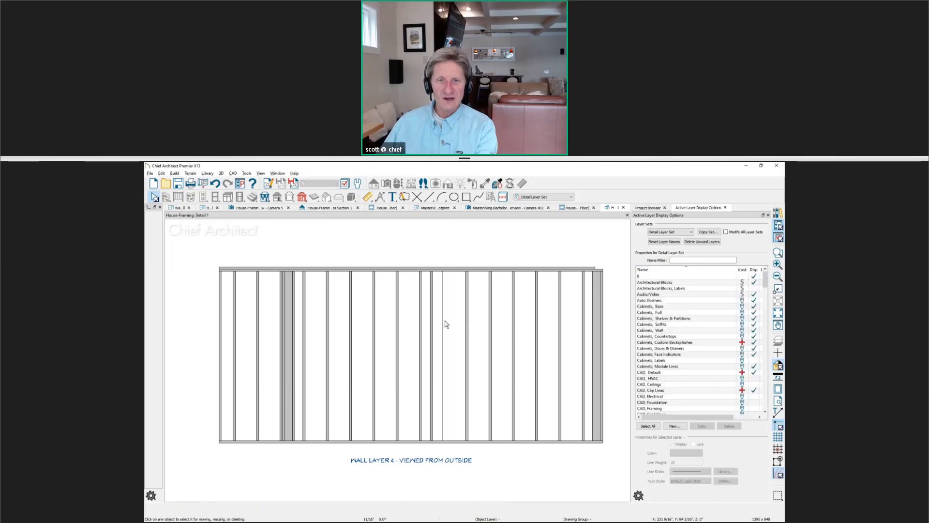
left_click(443, 322)
key("Delete")
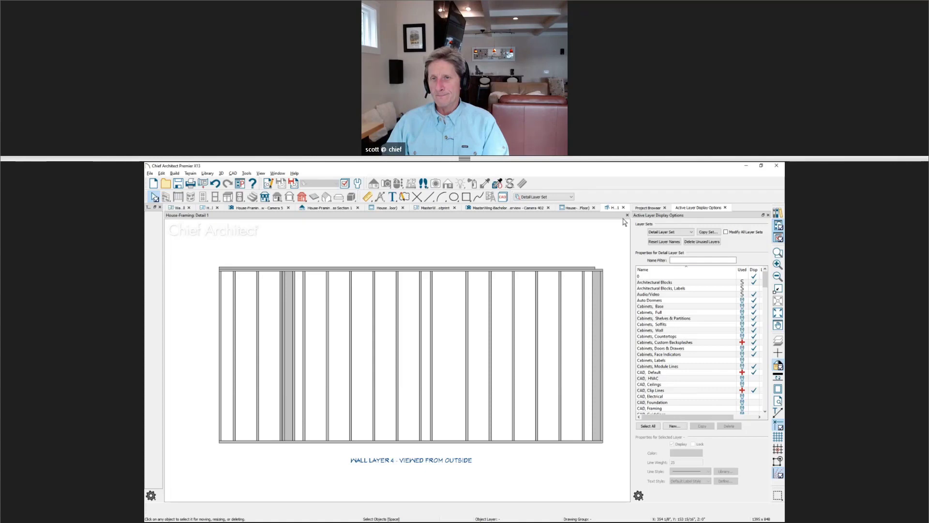
- Return to the wall detail and close the MasterWing Bachelor-View plan without saving its changes
left_click(574, 209)
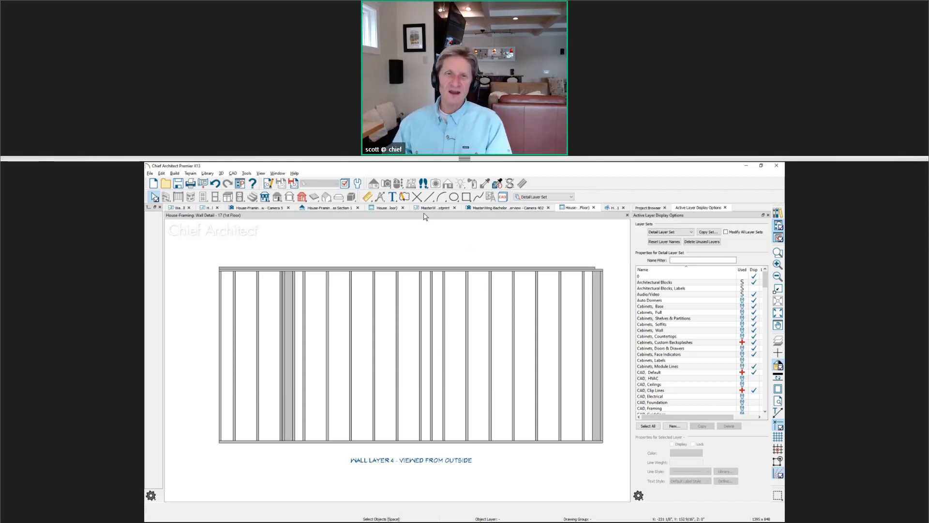
left_click(455, 207)
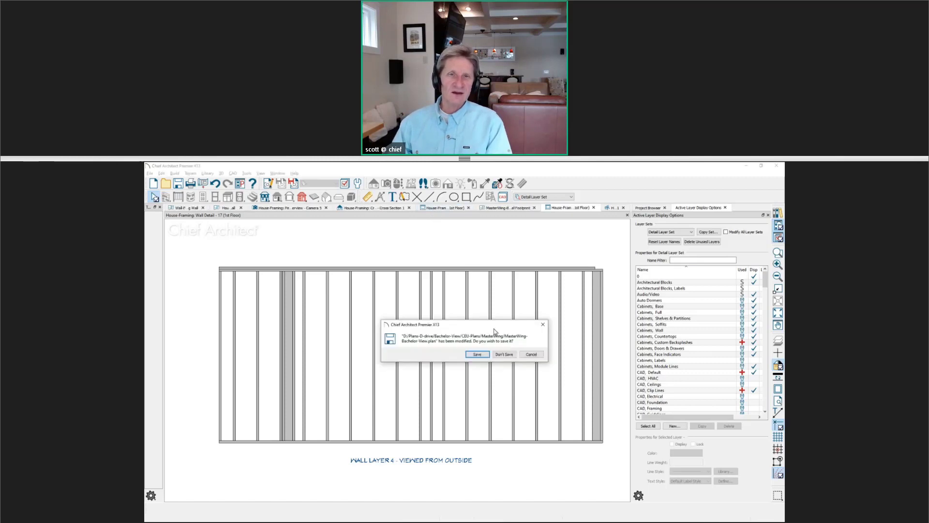
left_click(505, 354)
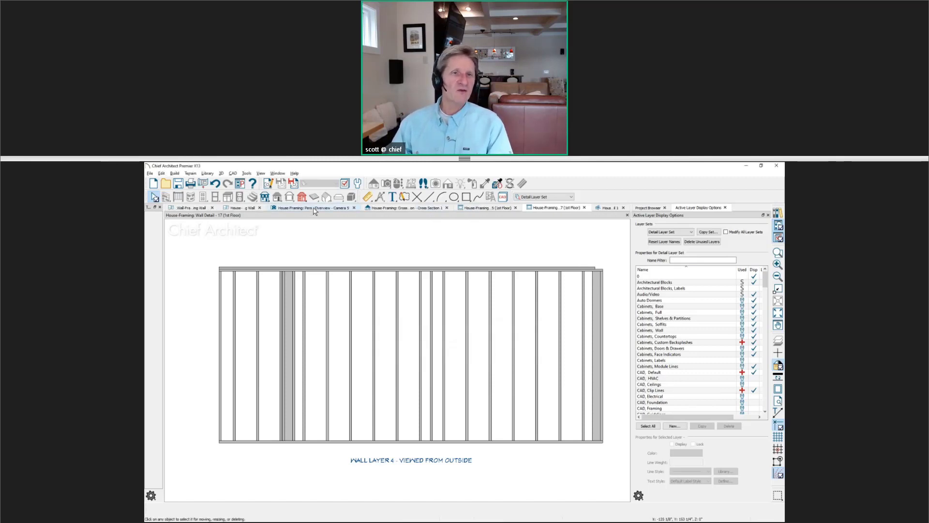
- Place a window in the right exterior wall below the stairs in the Framing Wall plan, and compare the CAD detail with the wall detail
left_click(244, 208)
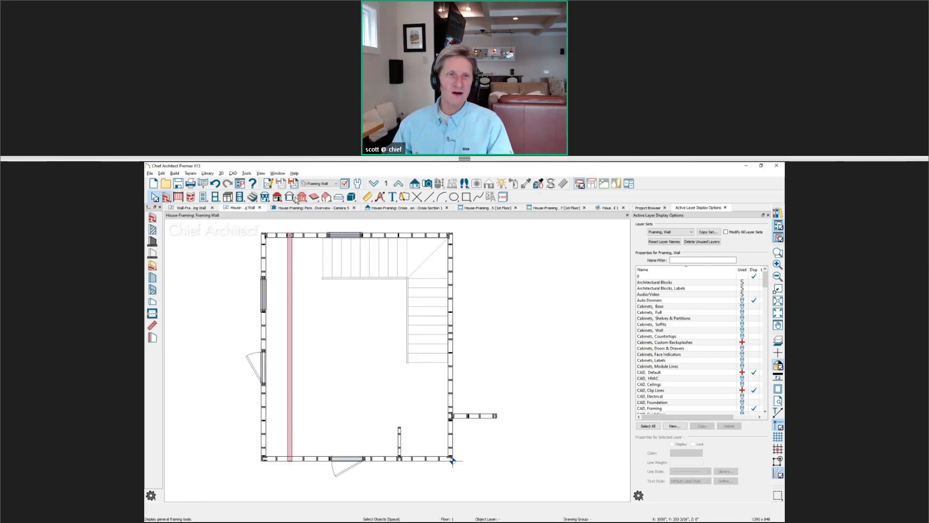
left_click(214, 198)
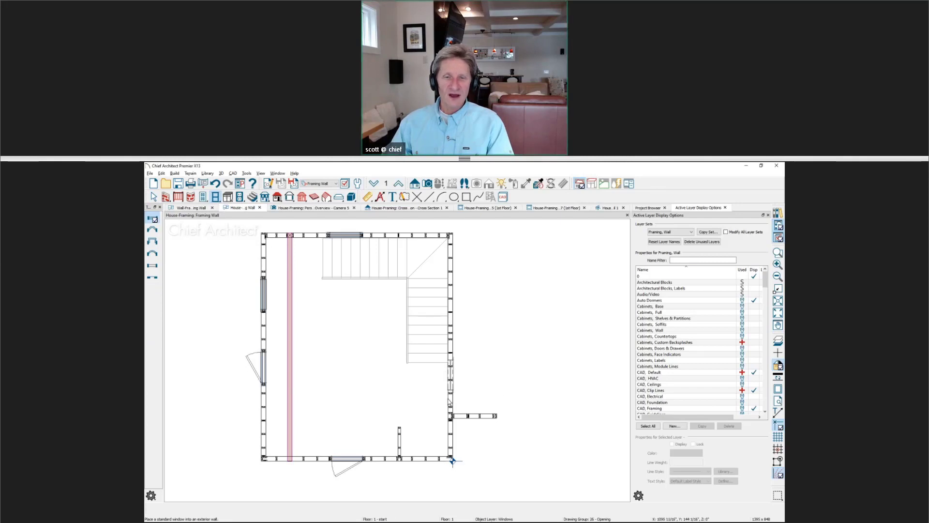
left_click(450, 400)
key("Escape")
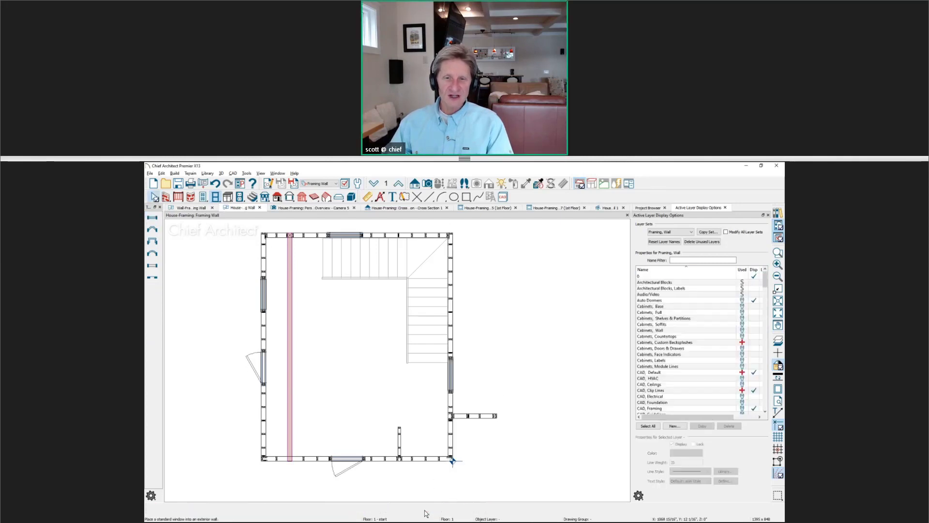
left_click(610, 207)
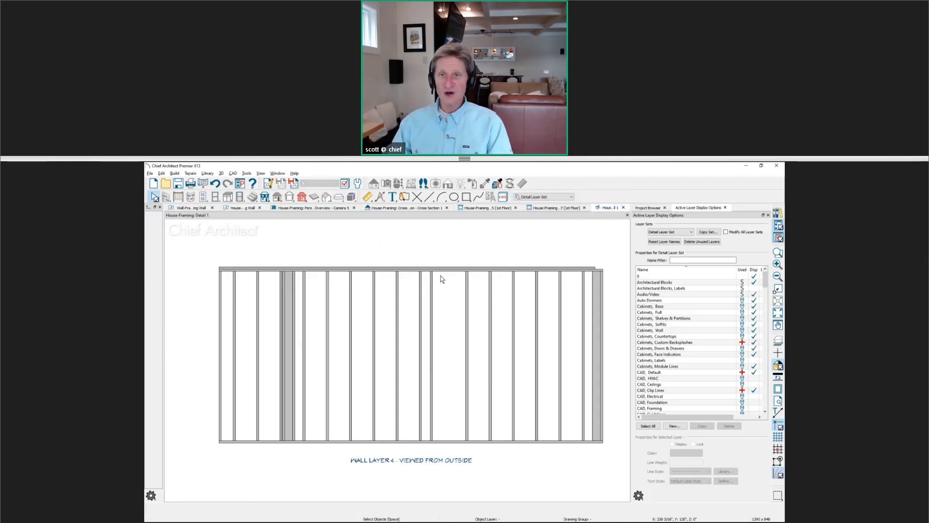
left_click(558, 209)
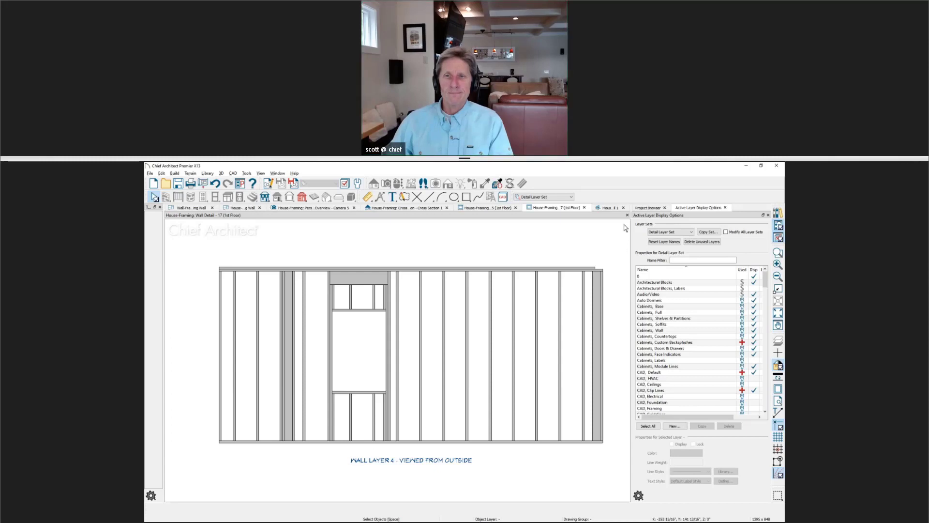
- Close the CAD detail, the cross section view and the windowed wall's detail, returning to the Framing Wall plan
left_click(624, 208)
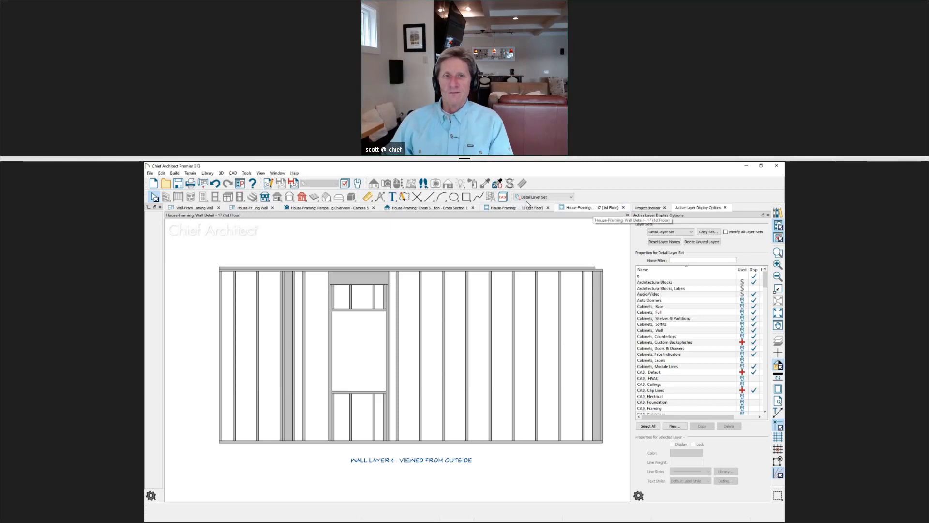
left_click(472, 207)
left_click(491, 354)
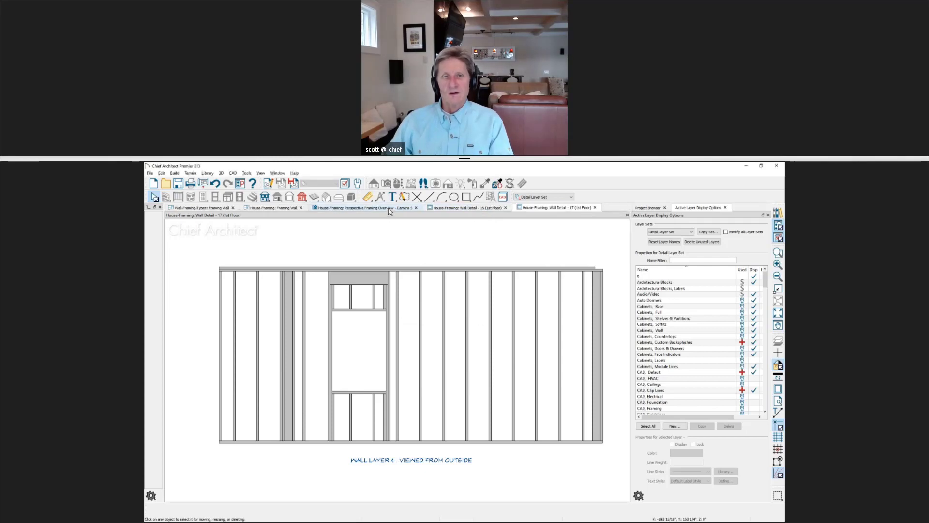
left_click(281, 209)
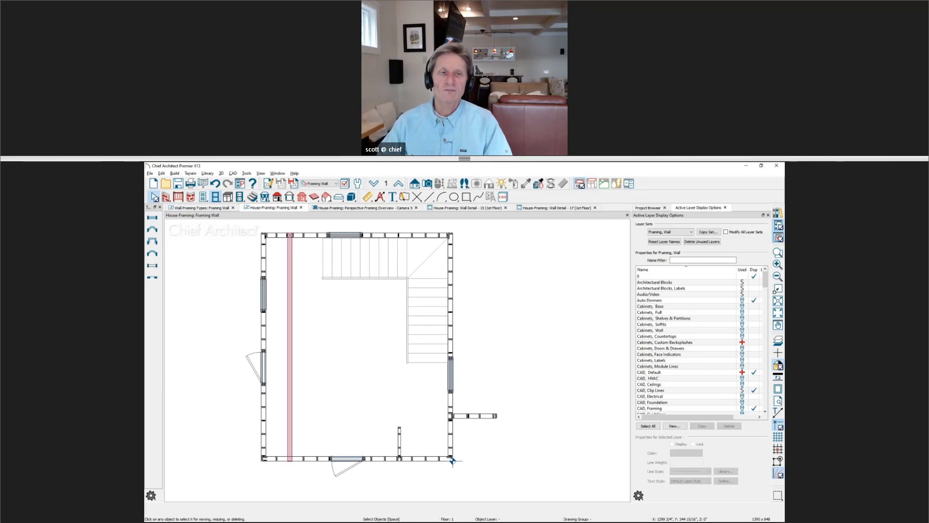
left_click(576, 207)
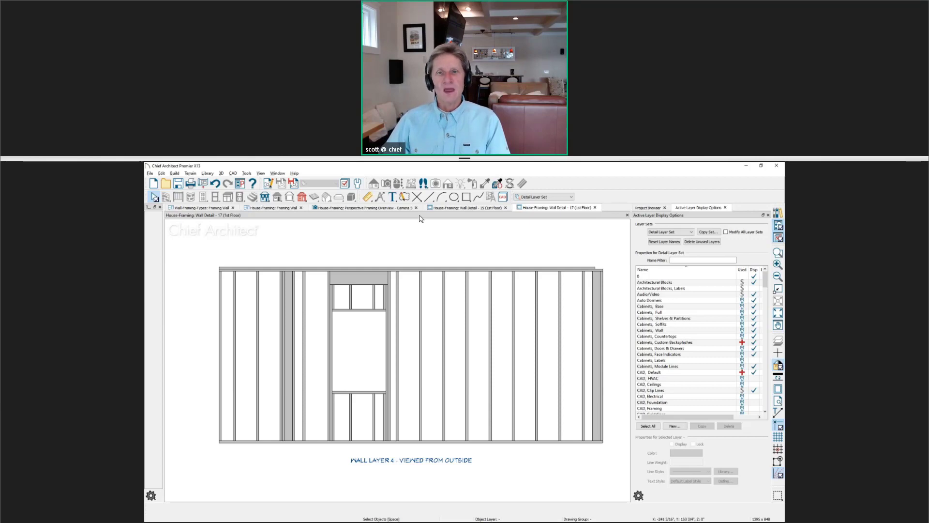
left_click(594, 207)
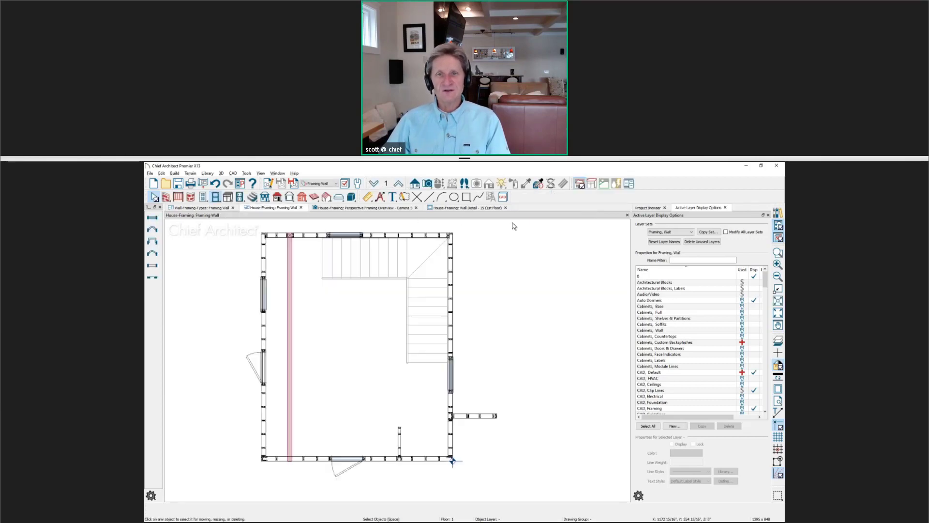
- Open the wall detail of the right exterior wall, examine the framing around its window, and close the detail
left_click(450, 276)
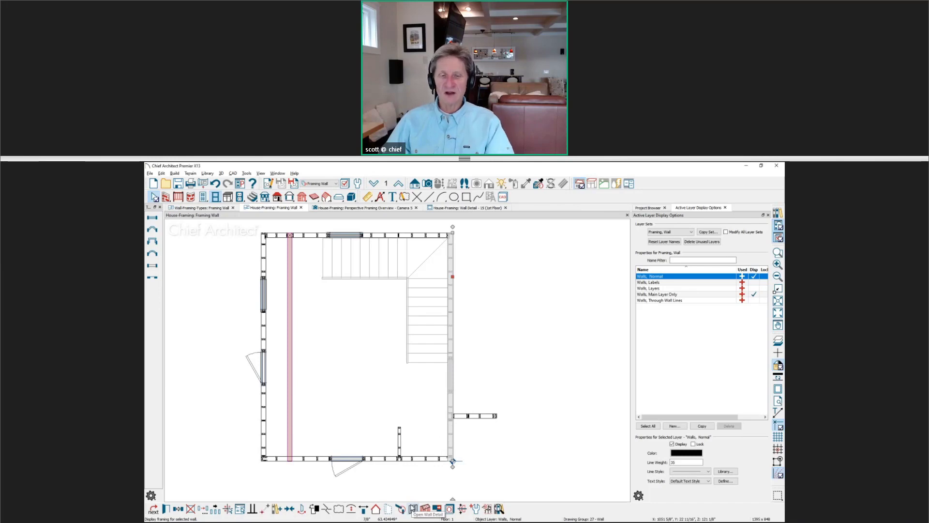
left_click(413, 509)
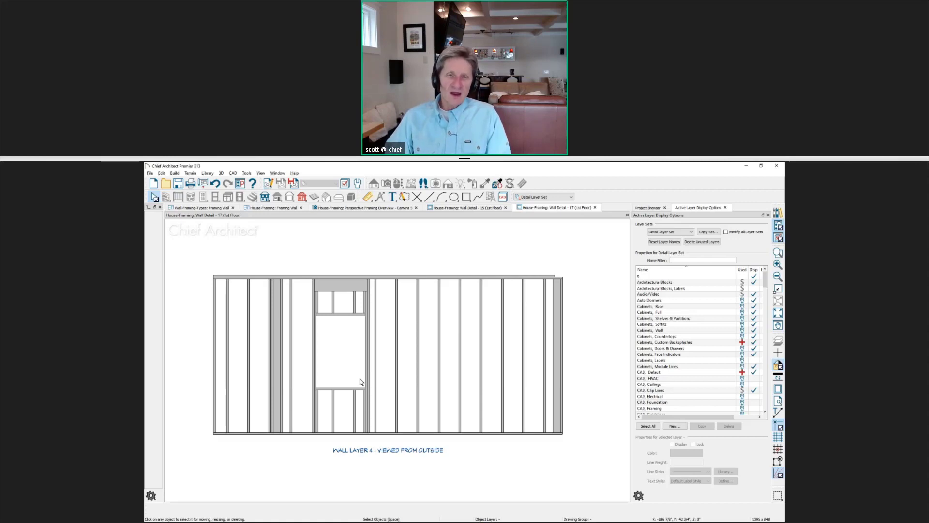
left_click(596, 207)
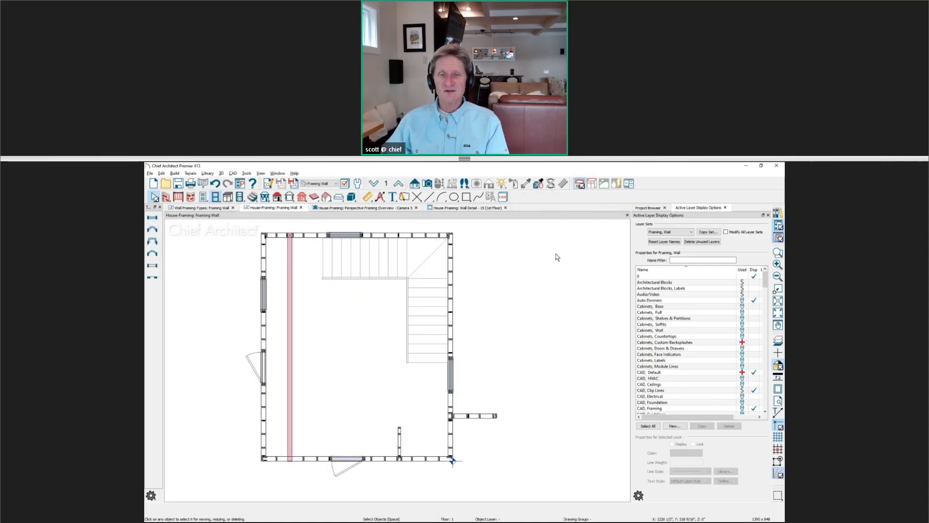
- Create a backclipped cross section from just outside the right exterior wall, looking inward at its framing
left_click(414, 183)
left_click(152, 229)
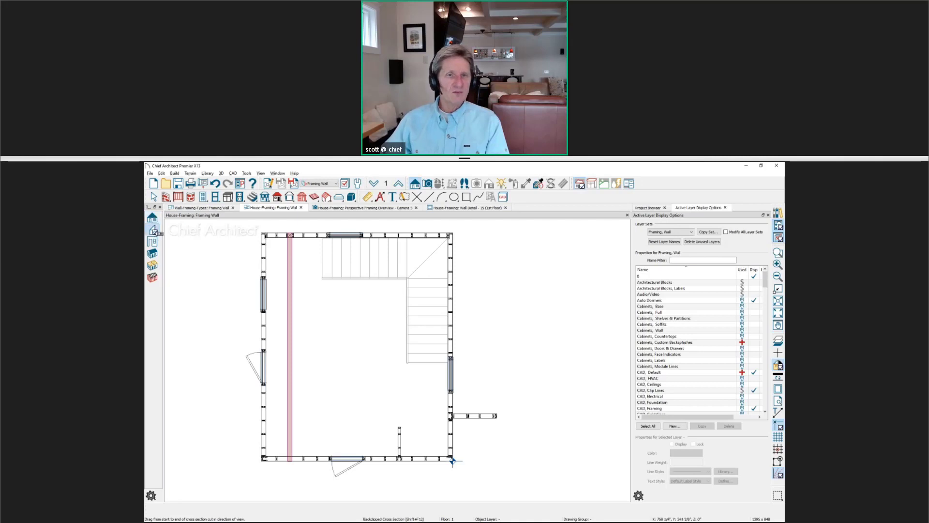
left_click_drag(473, 382, 445, 385)
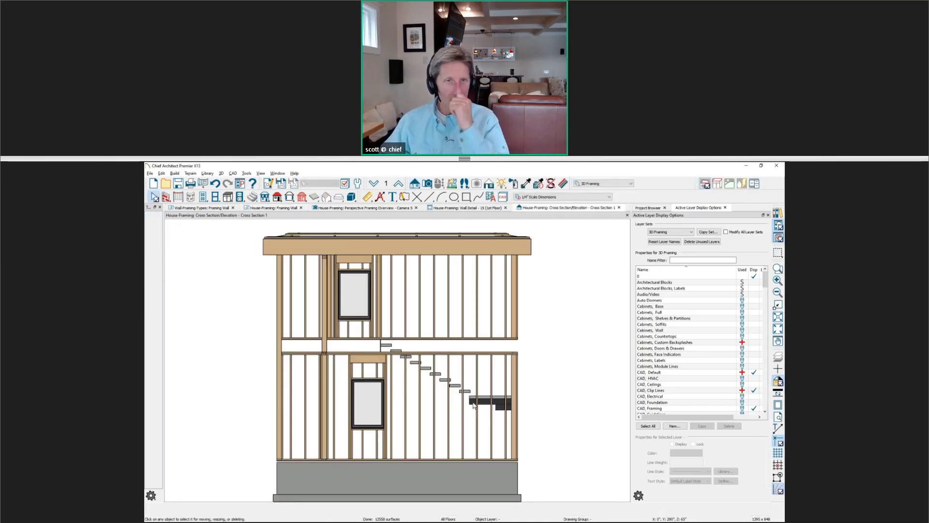
- Enable Clip Elevation for the cross section and move its clip lines to the first-floor wall framing, about 122" at the top and -2" at the bottom
left_click(269, 183)
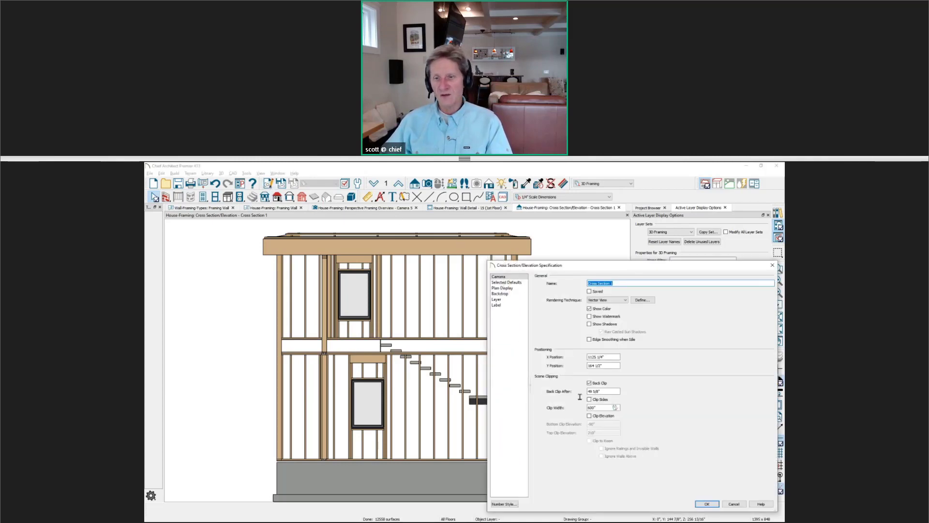
left_click(590, 416)
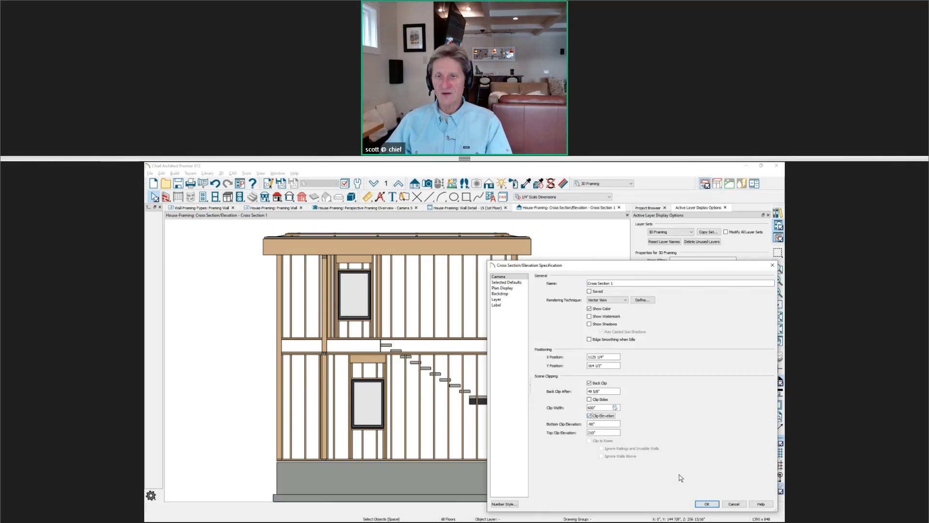
left_click(706, 504)
left_click(232, 273)
left_click_drag(231, 273, 241, 348)
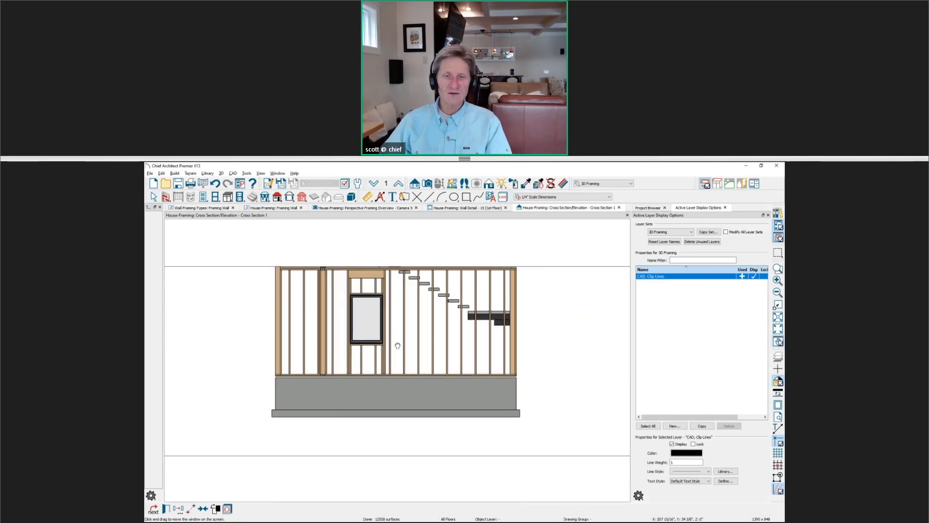
left_click_drag(397, 454, 392, 377)
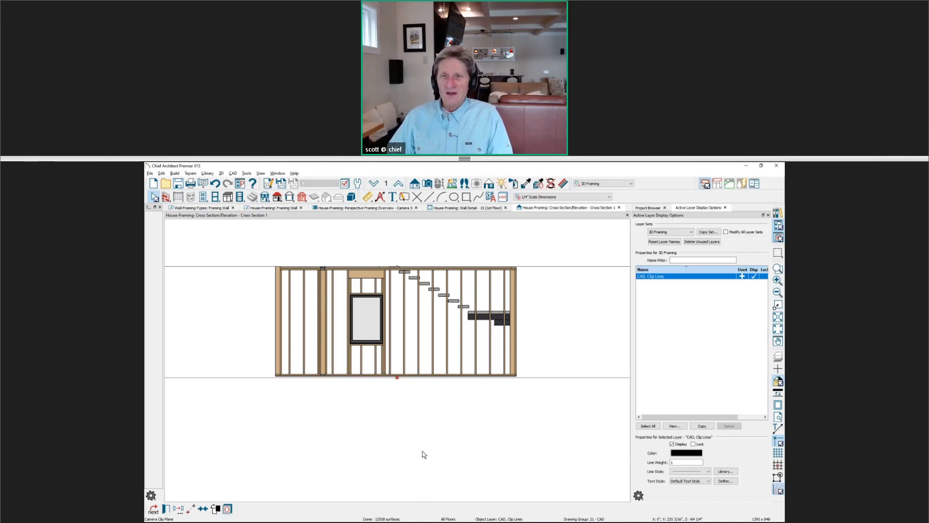
- Rename the cross section view as Cross Section 3 in its specification and keep it marked as saved
left_click(270, 184)
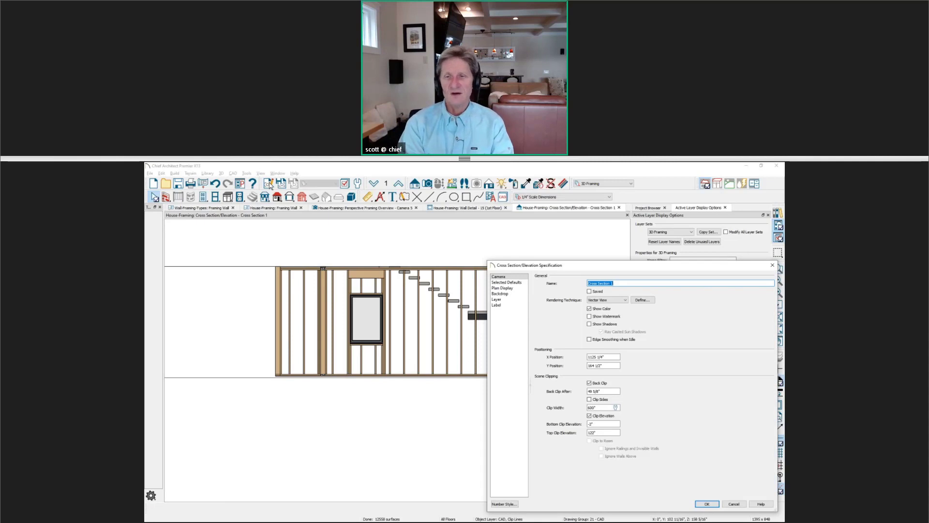
key("End")
key("BackSpace")
type("3")
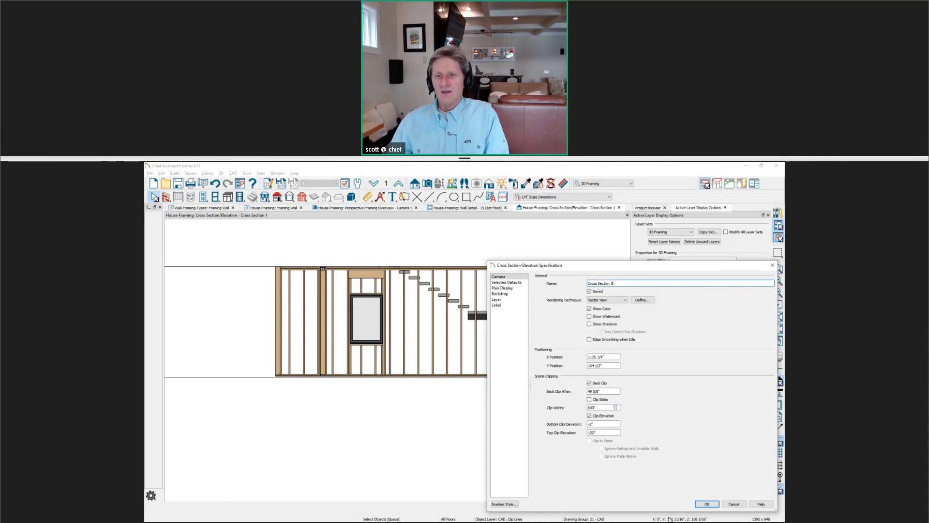
left_click(707, 504)
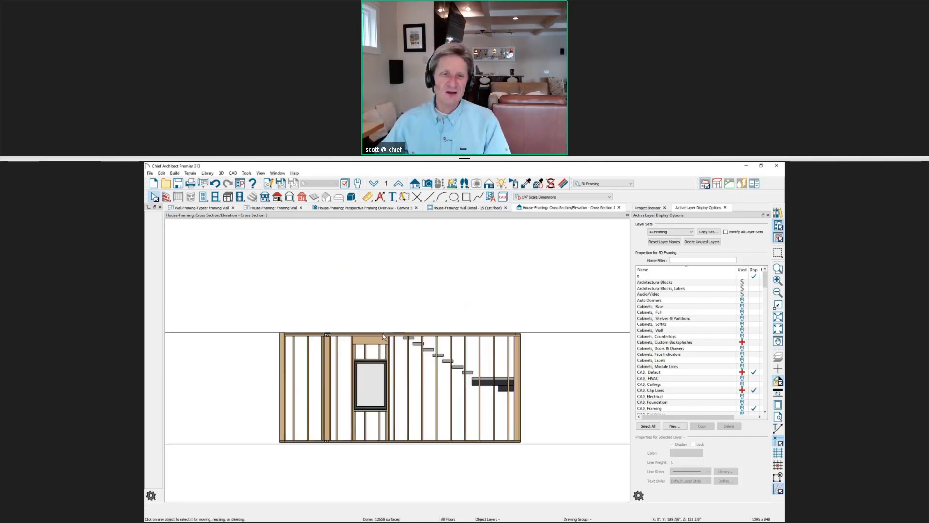
- Raise the cross section's top clip line above the roof to include the second-floor wall and roof framing
left_click(383, 334)
left_click_drag(383, 334, 401, 291)
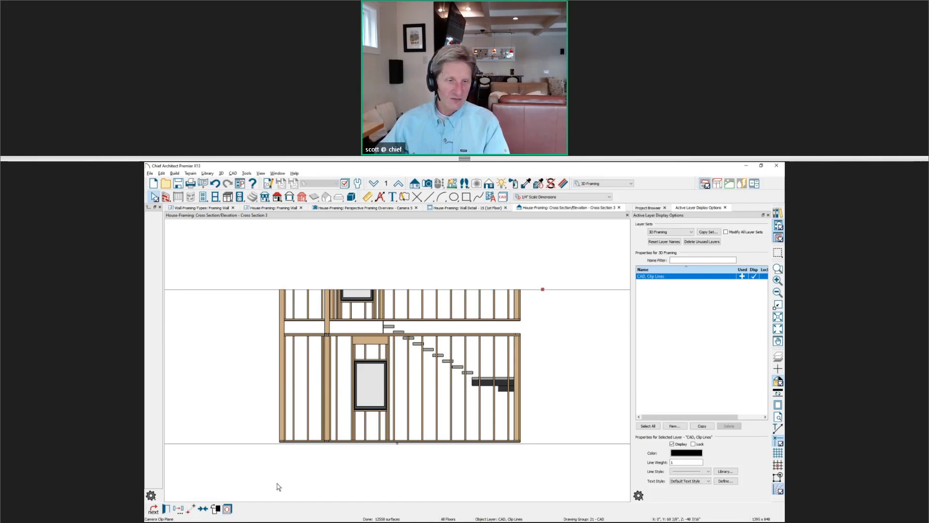
left_click(342, 347)
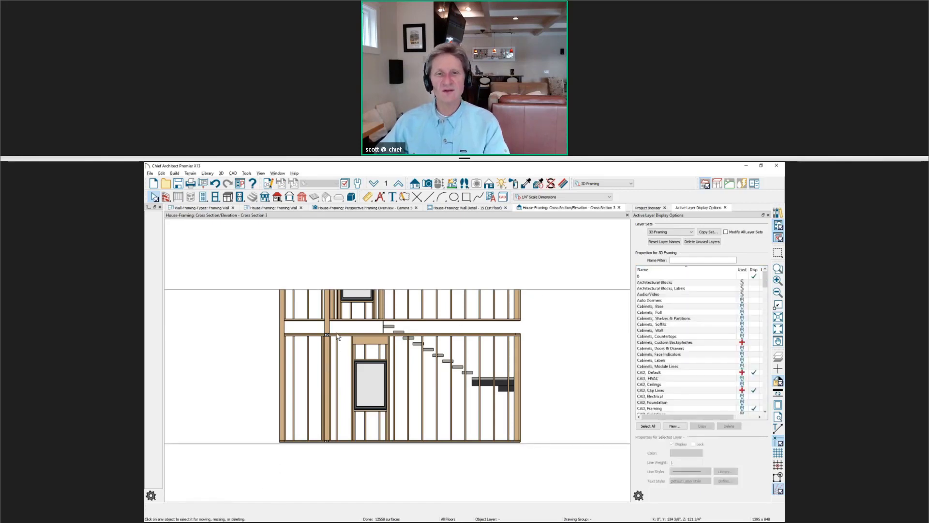
scroll(338, 336, "down", 1)
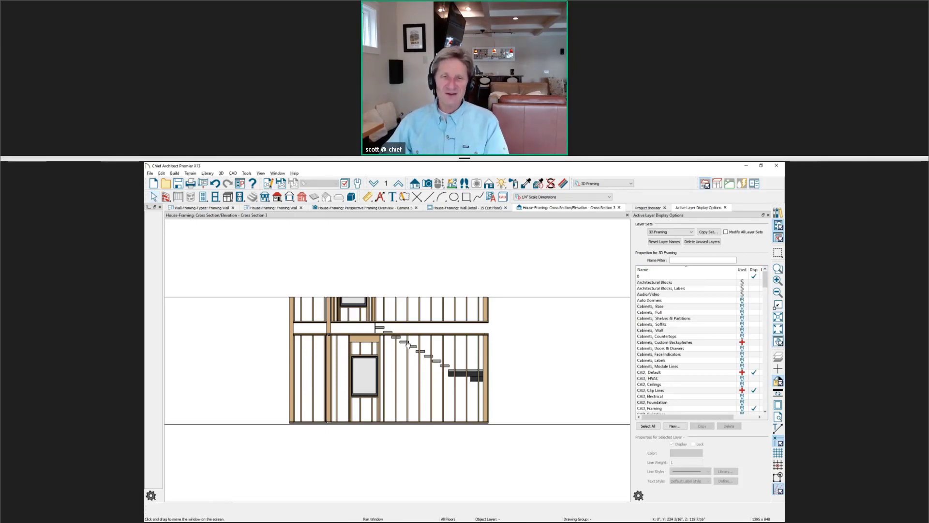
middle_click_drag(515, 300, 510, 357)
left_click(510, 357)
left_click_drag(510, 356, 498, 248)
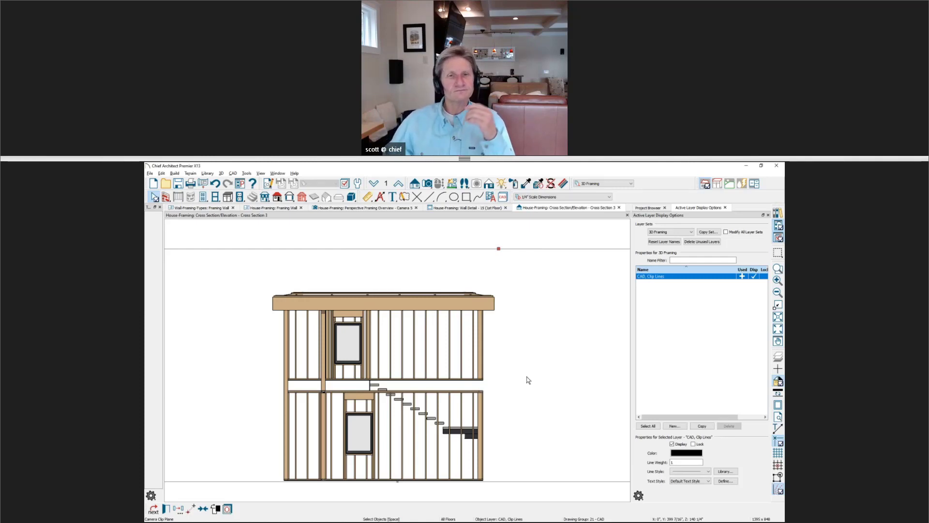
scroll(547, 374, "down", 1)
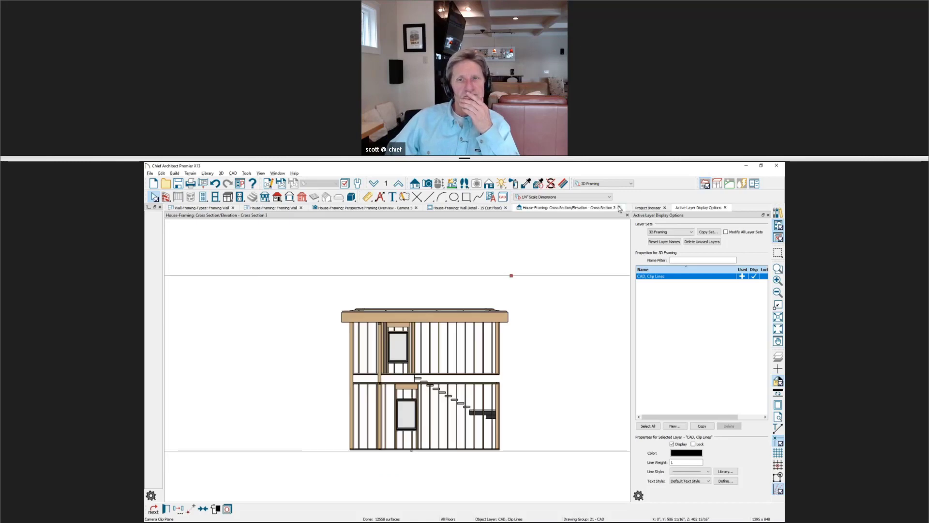
- Switch to the Wall Framing Types plan and calculate a materials list for all floors
left_click(204, 208)
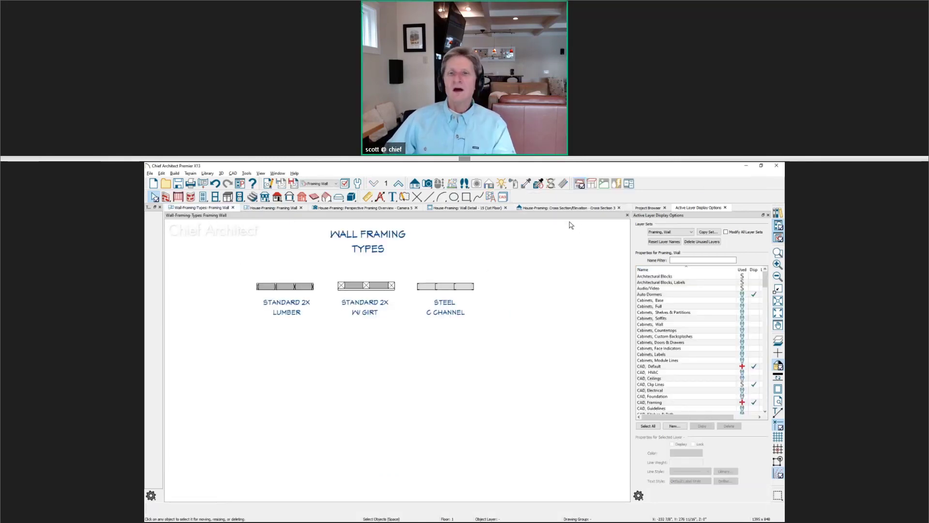
left_click(150, 173)
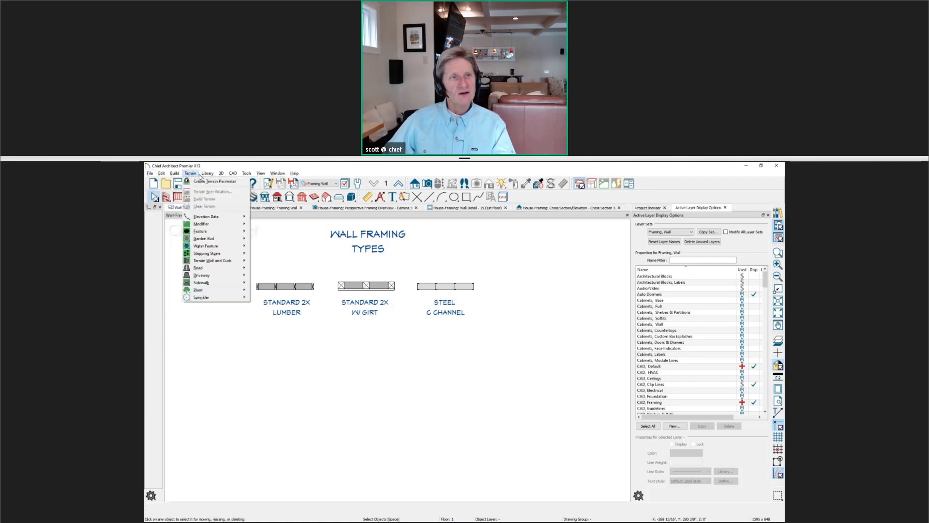
mouse_move(230, 178)
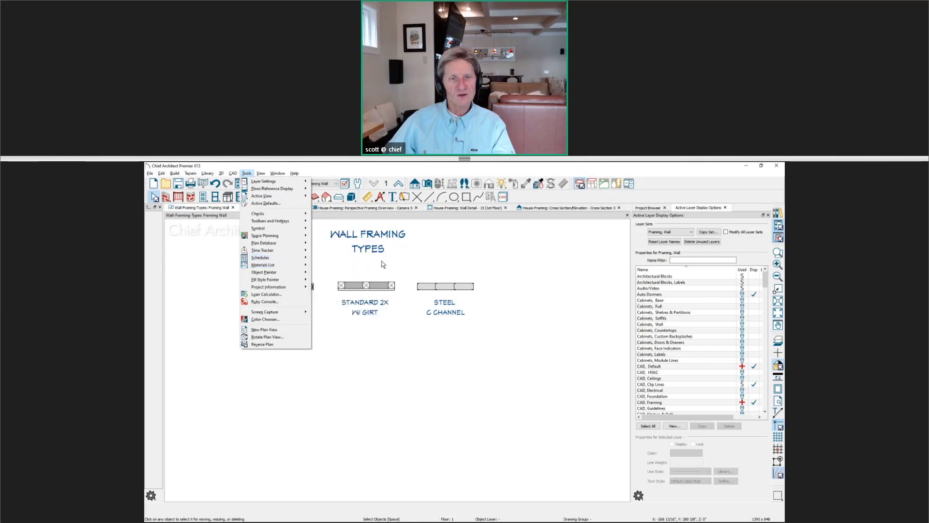
mouse_move(309, 265)
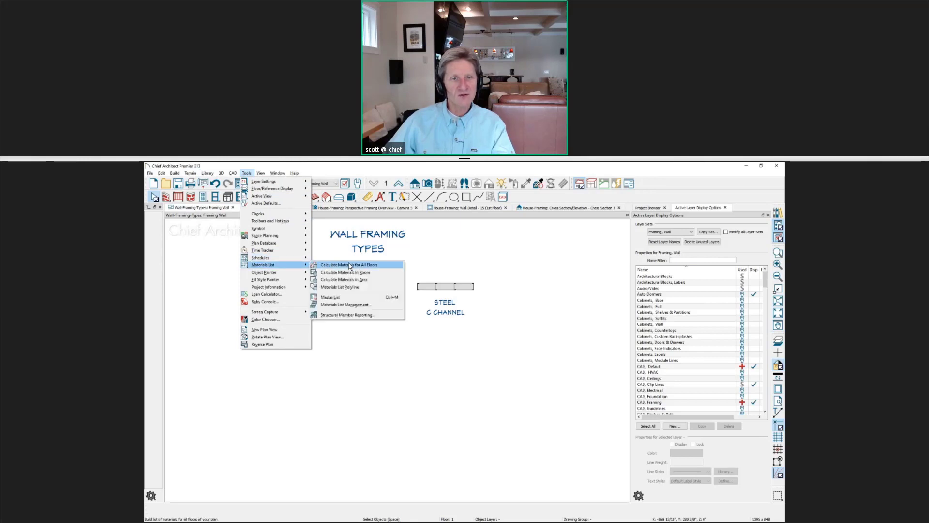
left_click(393, 269)
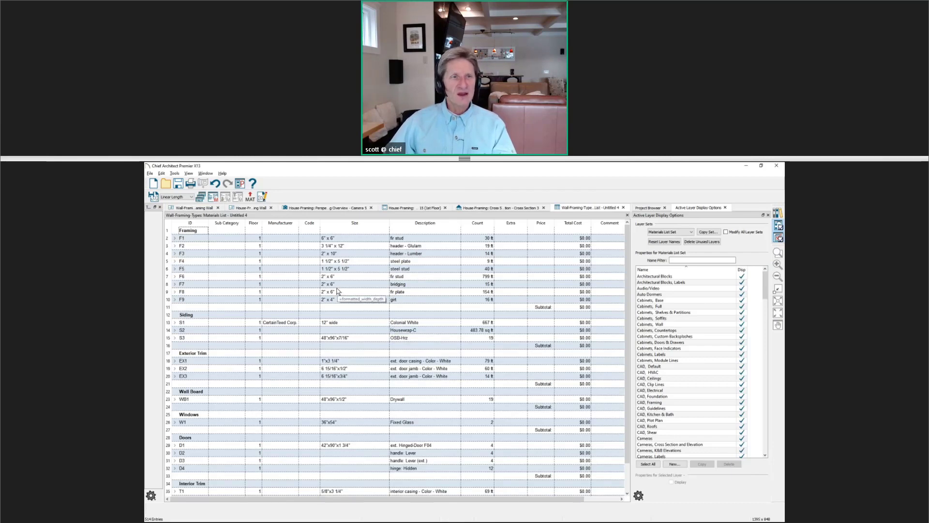
- Start exporting the materials list and choose the BuilderTREND third-party format
left_click(149, 174)
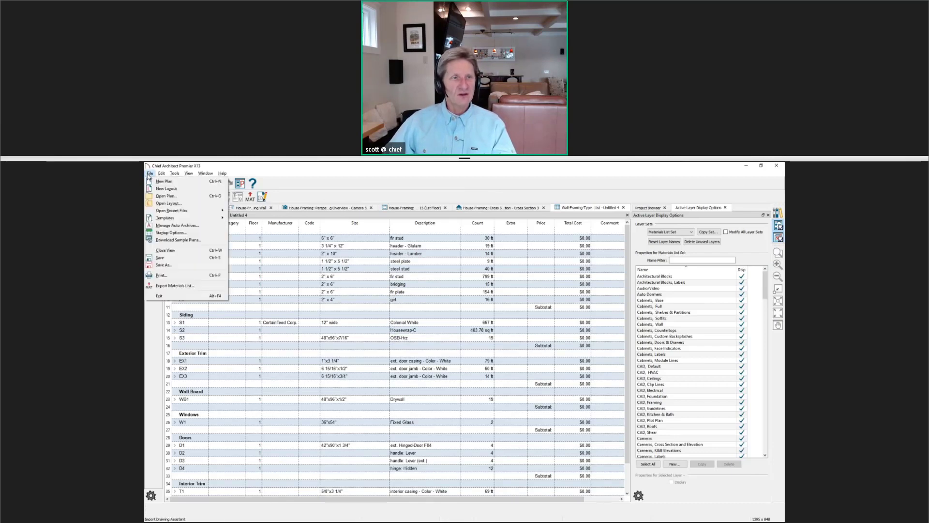
left_click(187, 285)
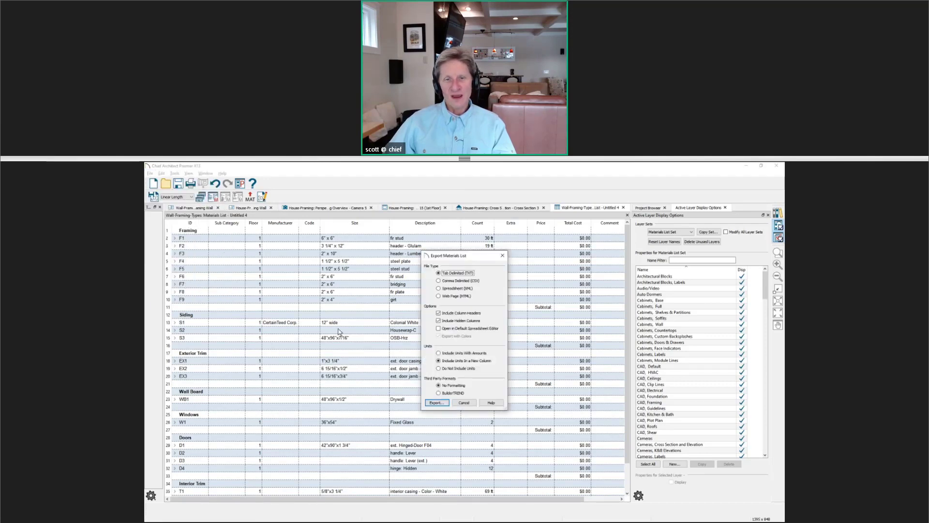
left_click(463, 392)
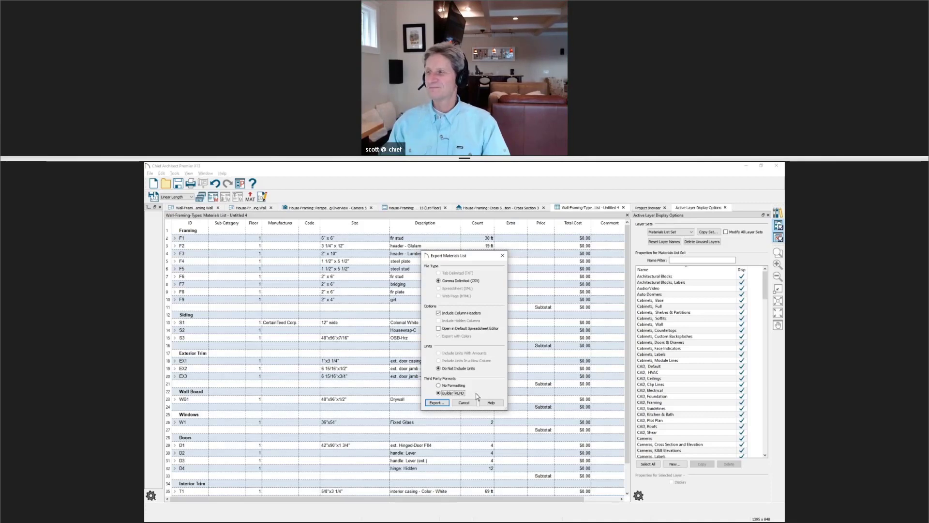
- Switch to the Layout-Images folder in File Explorer and select Lake-Point-Layout-3-5-2018_Page_14.jpg
key("alt+Tab")
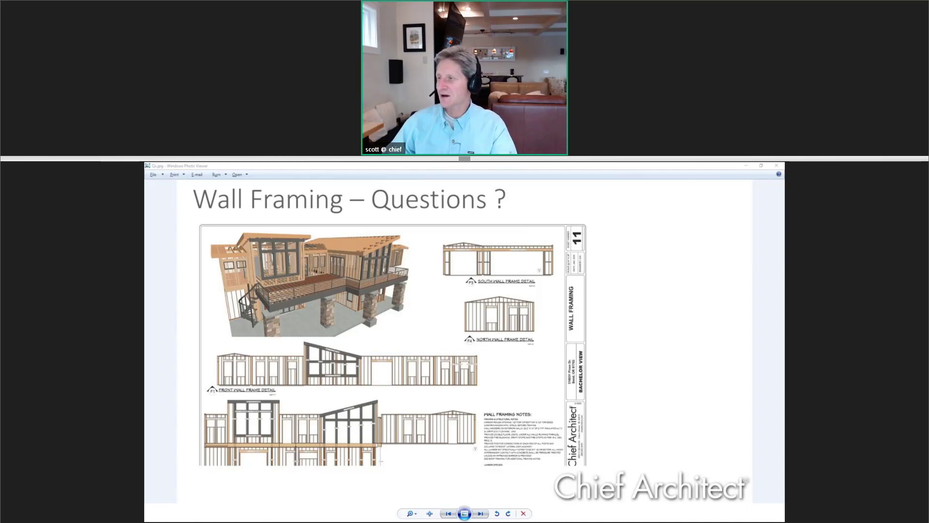
key("alt+Tab")
left_click(536, 319)
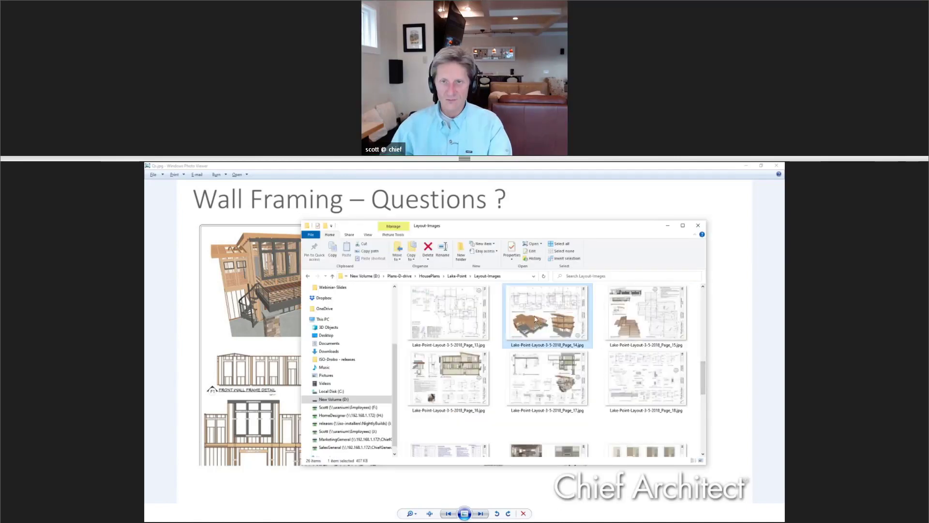